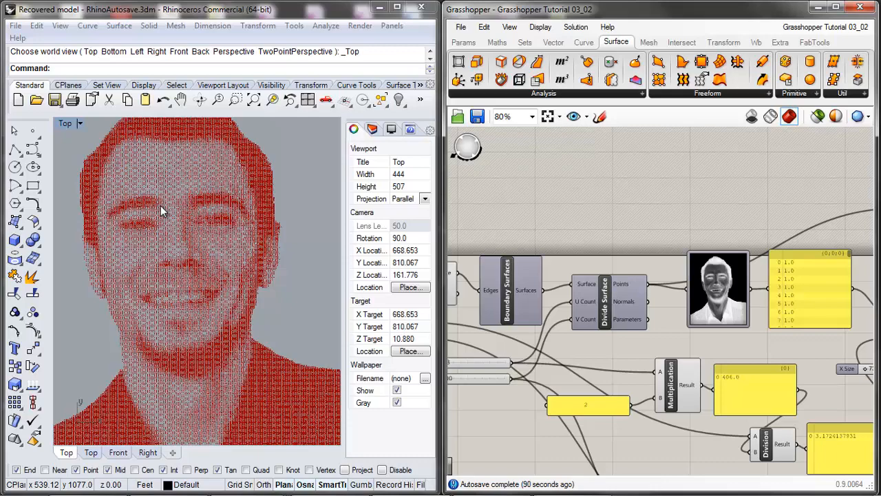
Examine the portrait's circle pattern up close in the Top view and the Image Sampler component that drives it
{"action": "scroll", "coordinate": [255, 201], "scroll_direction": "up", "scroll_amount": 5}
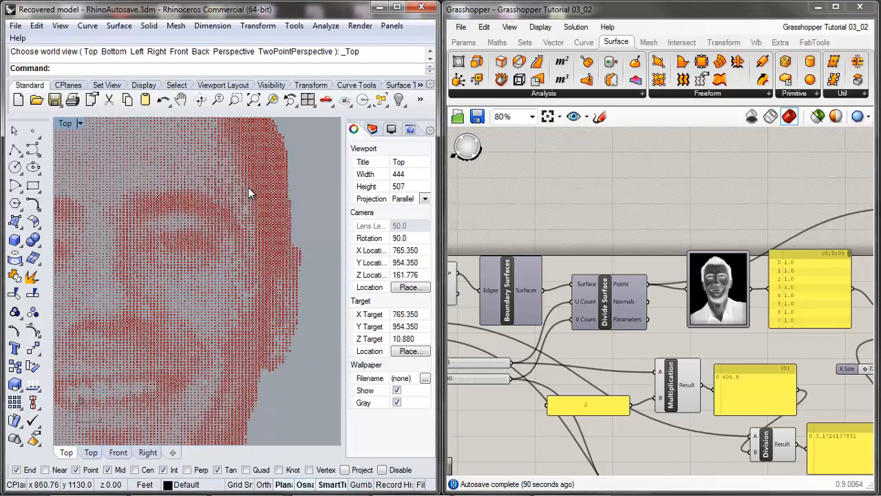
{"action": "scroll", "coordinate": [252, 212], "scroll_direction": "up", "scroll_amount": 4}
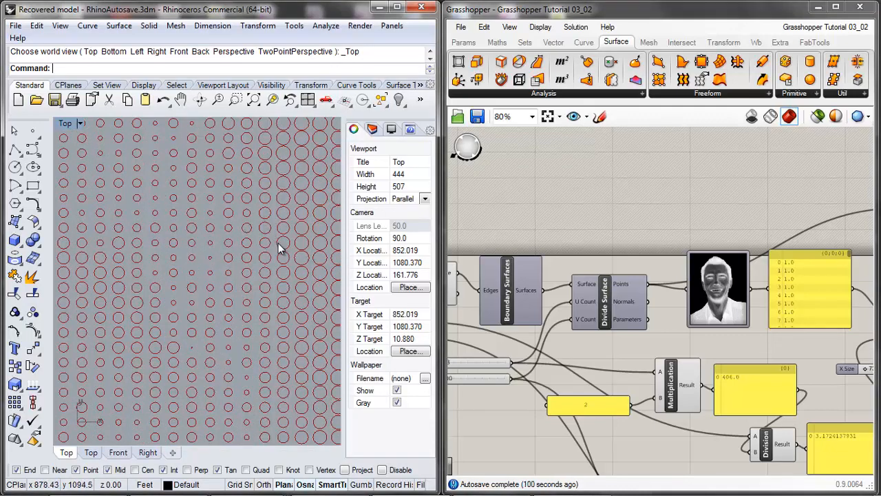
{"action": "scroll", "coordinate": [285, 246], "scroll_direction": "down", "scroll_amount": 1}
{"action": "left_click", "coordinate": [738, 290]}
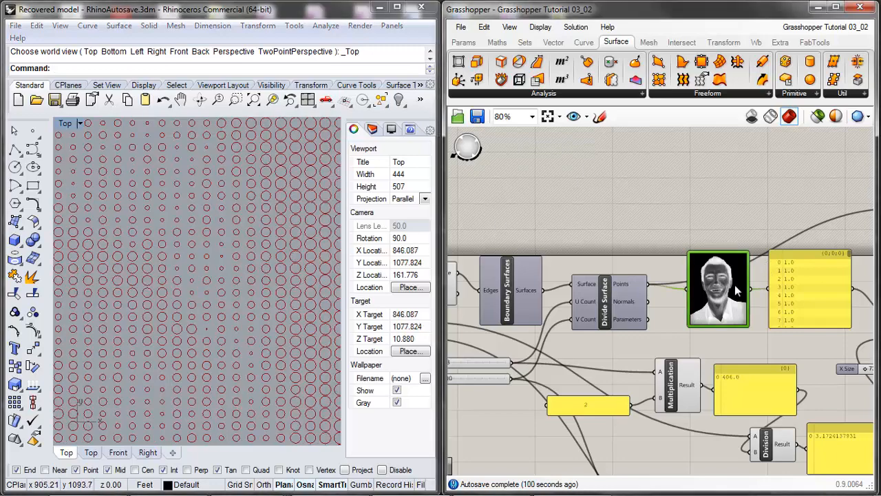
{"action": "left_click", "coordinate": [628, 253]}
{"action": "scroll", "coordinate": [238, 240], "scroll_direction": "down", "scroll_amount": 5}
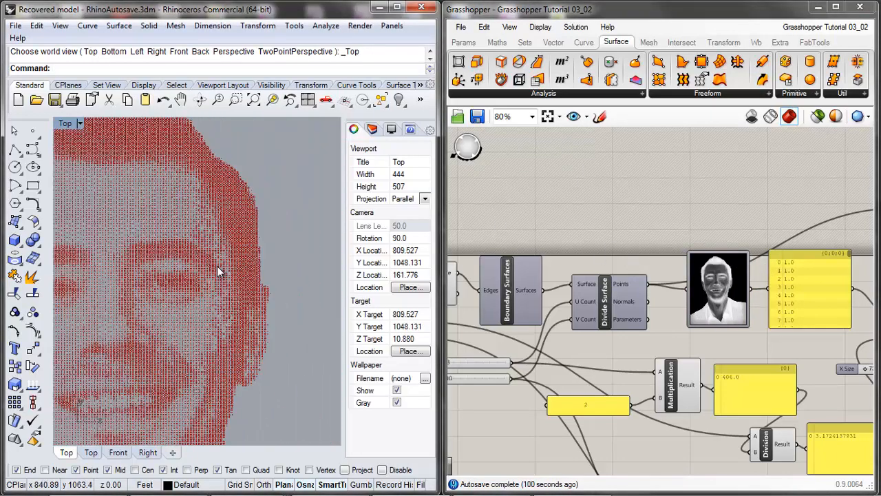
{"action": "scroll", "coordinate": [195, 285], "scroll_direction": "up", "scroll_amount": 2}
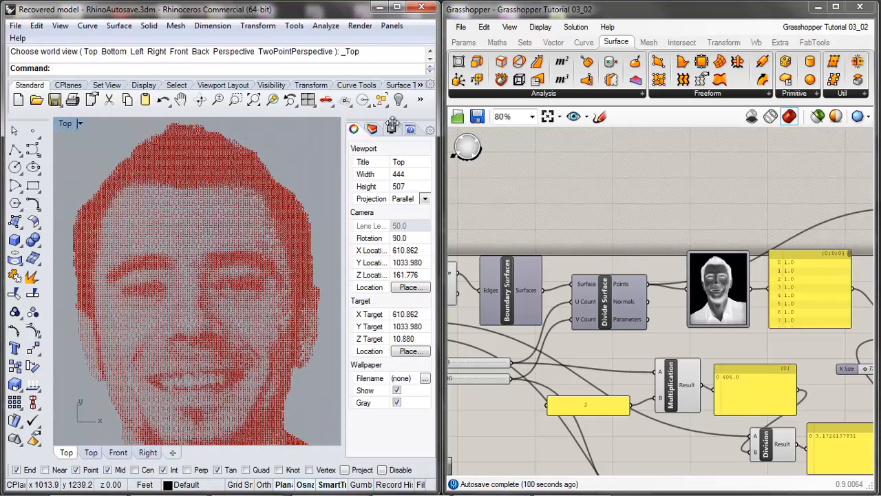
Minimise Grasshopper and Rhino and view the original headshot JPG from the GH Workshop folder on the desktop
{"action": "left_click", "coordinate": [818, 7]}
{"action": "left_click", "coordinate": [379, 7]}
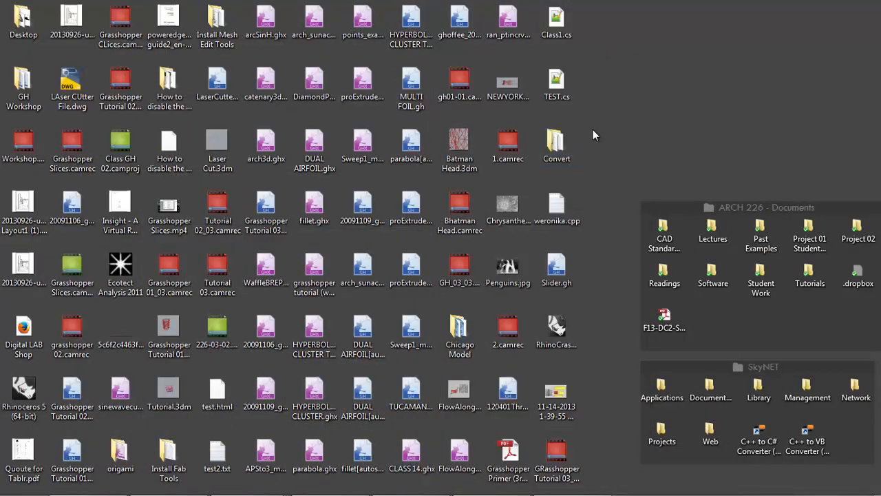
{"action": "double_click", "coordinate": [21, 103]}
{"action": "left_click", "coordinate": [176, 163]}
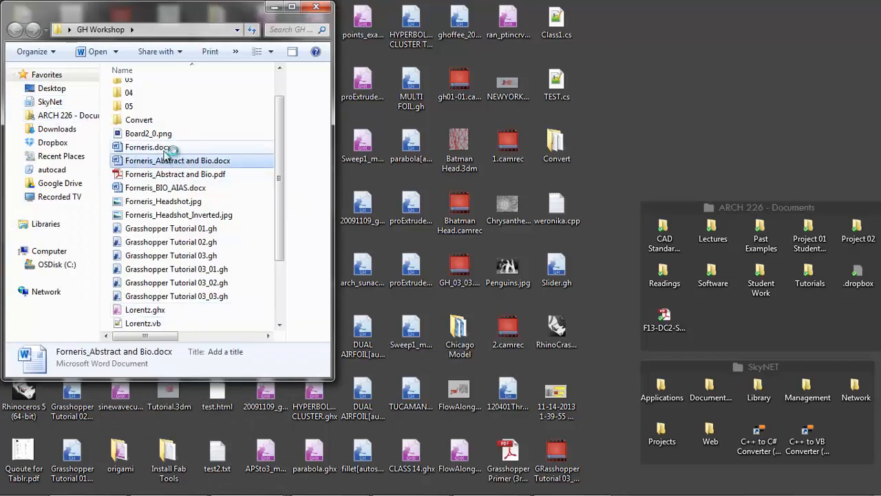
{"action": "left_click", "coordinate": [170, 202]}
{"action": "double_click", "coordinate": [170, 201]}
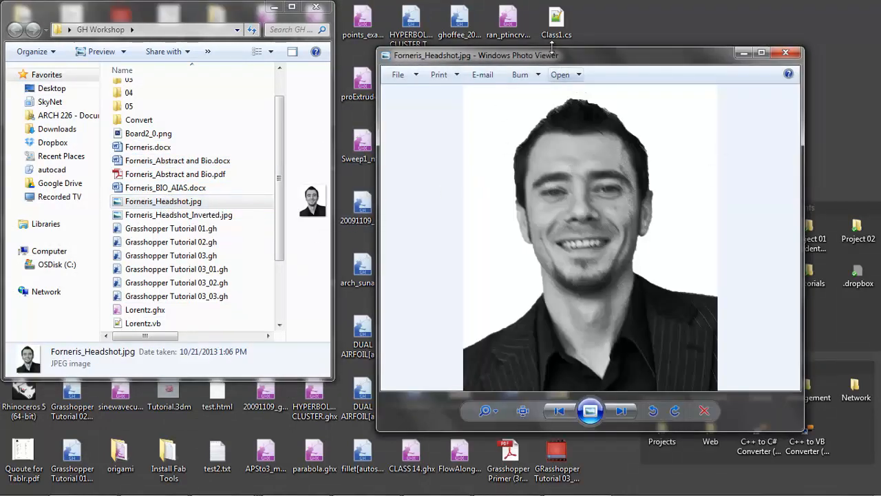
{"action": "left_click_drag", "start_coordinate": [555, 55], "coordinate": [547, 47]}
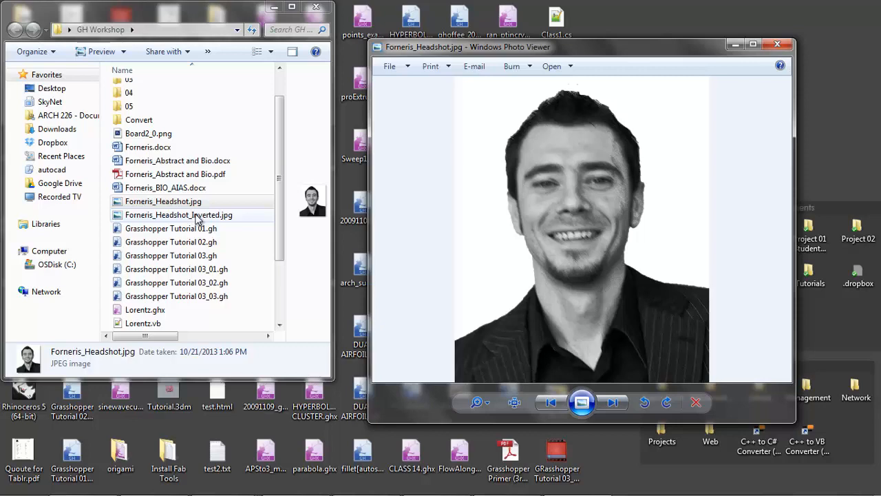
View the inverted version of the headshot JPG from the same folder and close its viewer window
{"action": "double_click", "coordinate": [198, 219]}
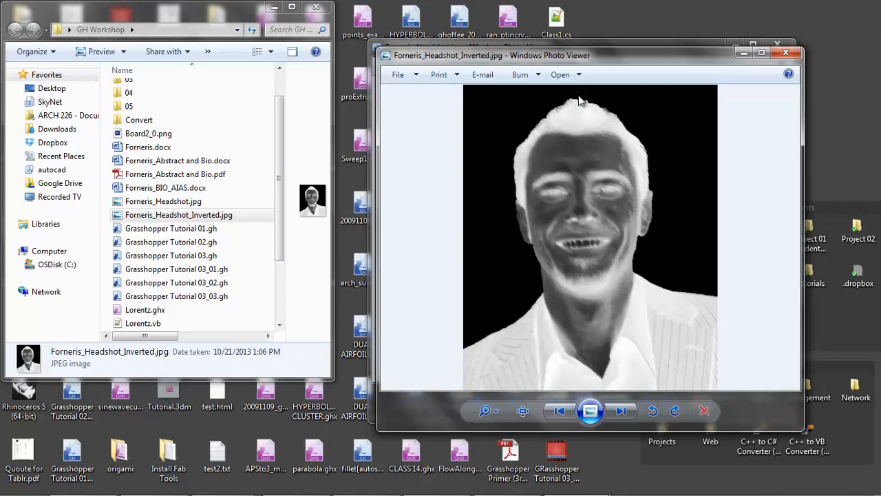
{"action": "scroll", "coordinate": [578, 109], "scroll_direction": "up", "scroll_amount": 1}
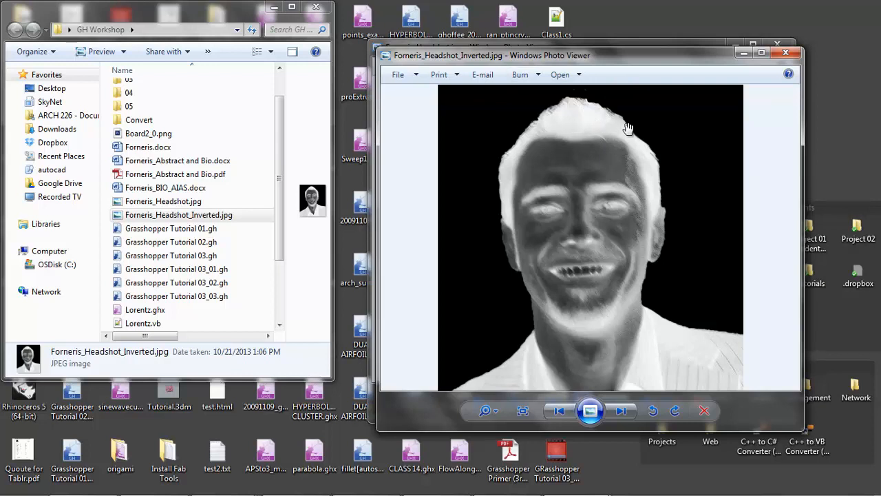
{"action": "left_click", "coordinate": [784, 53]}
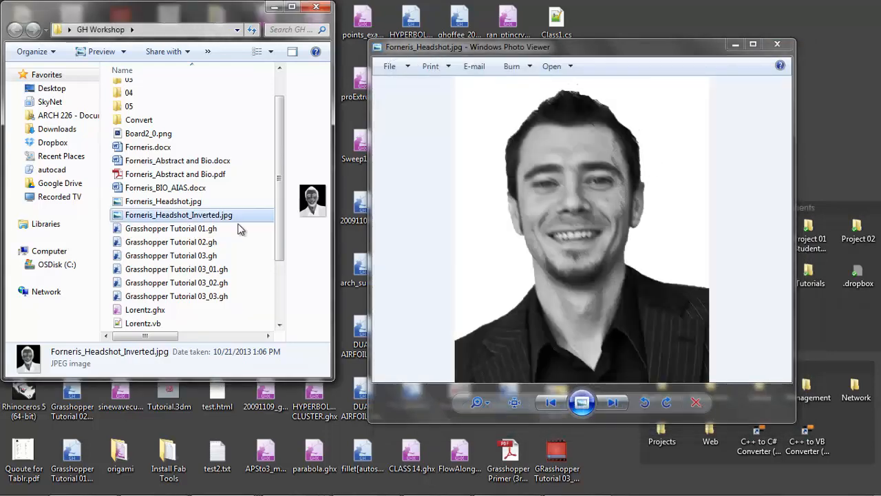
Switch back to Rhino and Grasshopper and set the X Size slider feeding Divide Surface's U Count to 0
{"action": "mouse_move", "coordinate": [523, 487]}
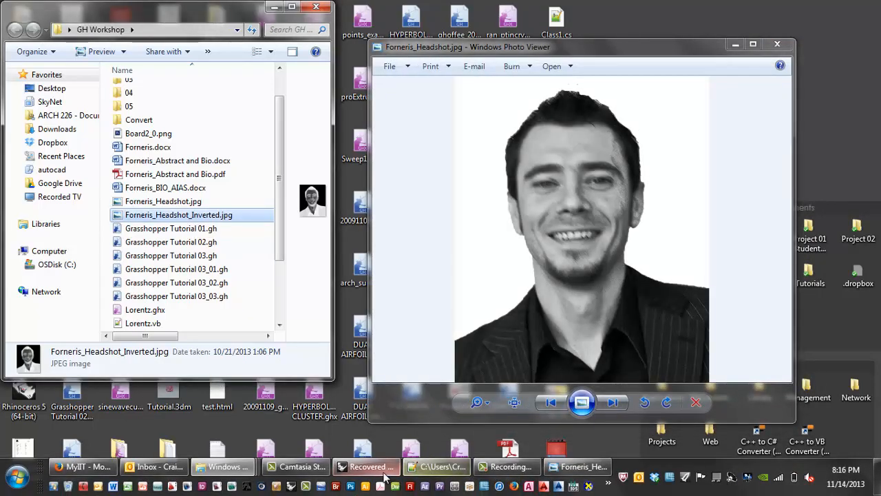
{"action": "left_click", "coordinate": [368, 466]}
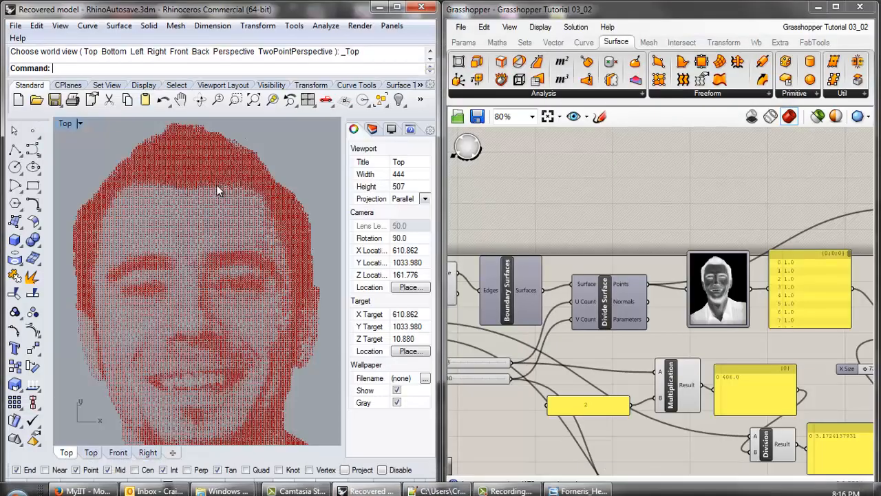
{"action": "scroll", "coordinate": [214, 179], "scroll_direction": "up", "scroll_amount": 2}
{"action": "scroll", "coordinate": [210, 177], "scroll_direction": "down", "scroll_amount": 1}
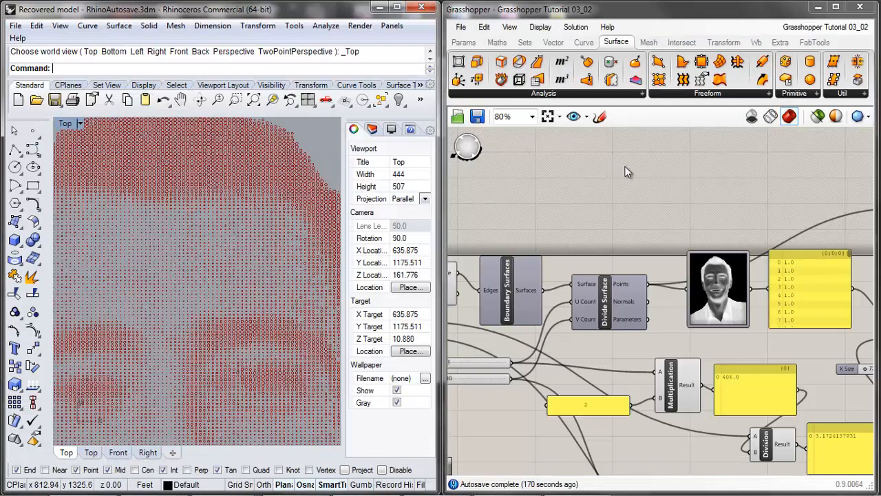
{"action": "scroll", "coordinate": [625, 179], "scroll_direction": "down", "scroll_amount": 6}
{"action": "scroll", "coordinate": [633, 316], "scroll_direction": "up", "scroll_amount": 8}
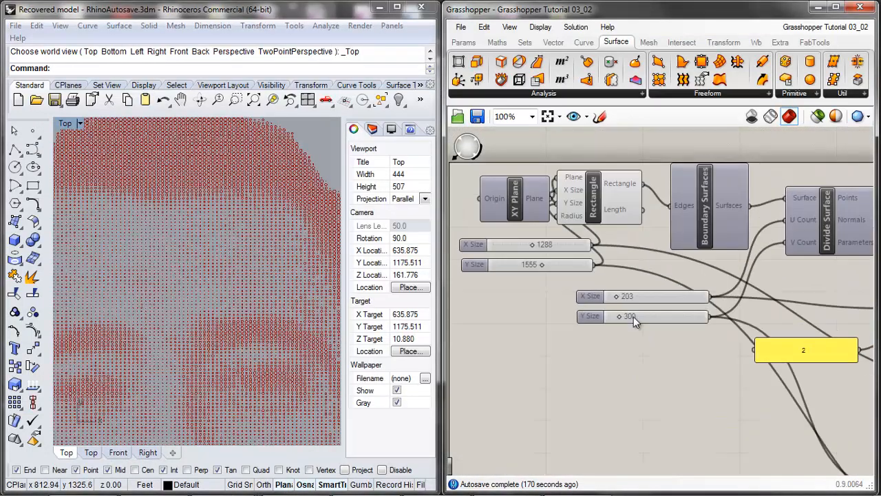
{"action": "scroll", "coordinate": [633, 316], "scroll_direction": "up", "scroll_amount": 3}
{"action": "left_click_drag", "start_coordinate": [611, 295], "coordinate": [613, 294]}
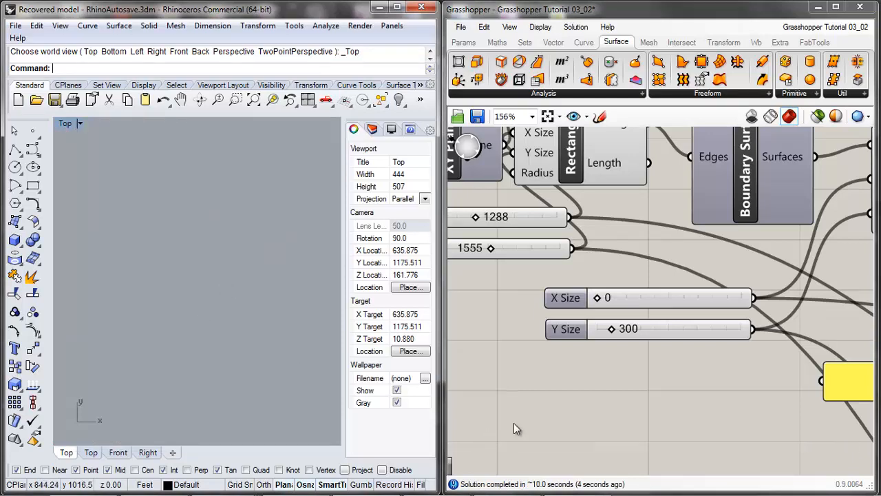
Create a new blank Grasshopper definition
{"action": "left_click", "coordinate": [461, 26]}
{"action": "left_click", "coordinate": [488, 42]}
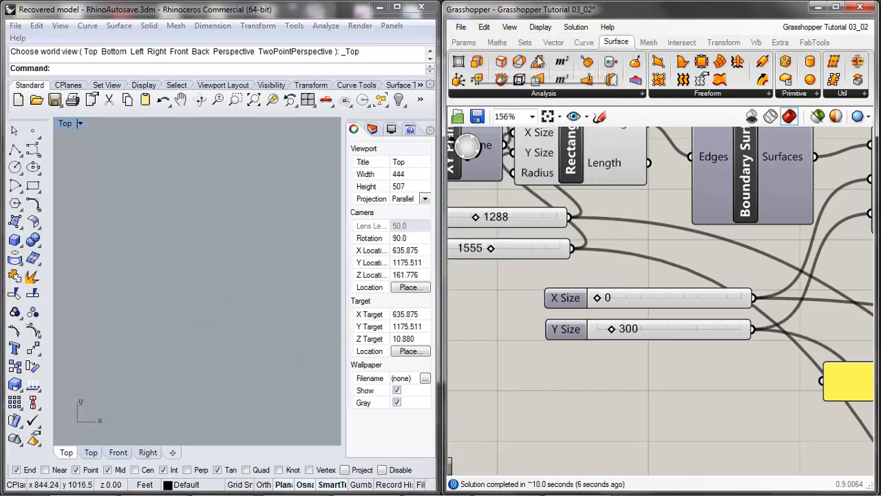
{"action": "left_click_drag", "start_coordinate": [771, 150], "coordinate": [556, 335]}
{"action": "key", "text": "Delete"}
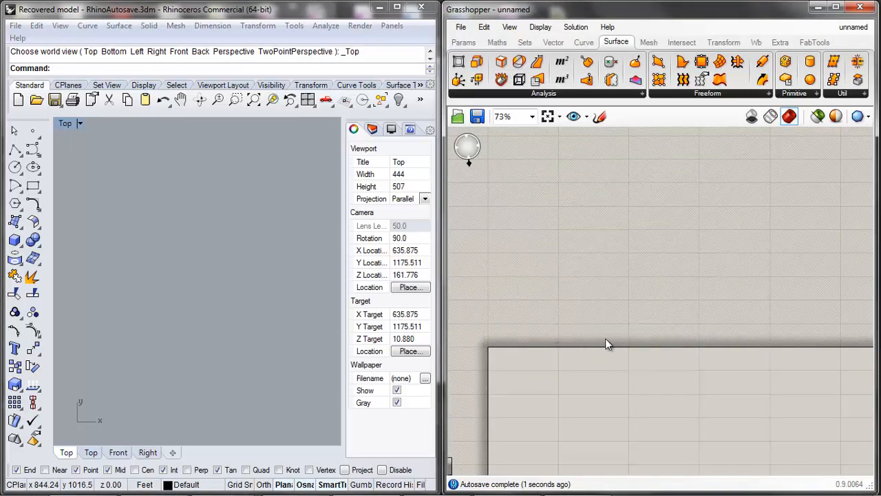
{"action": "scroll", "coordinate": [564, 329], "scroll_direction": "down", "scroll_amount": 2}
{"action": "right_click_drag", "start_coordinate": [244, 256], "coordinate": [174, 309]}
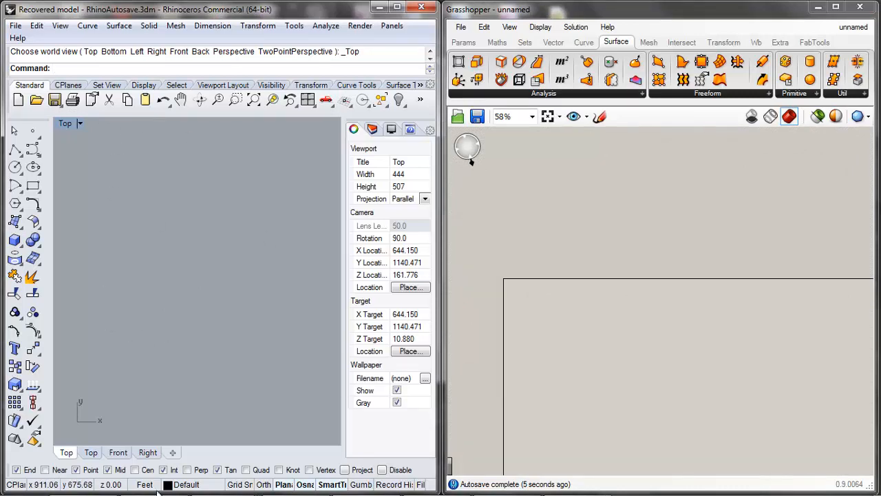
{"action": "scroll", "coordinate": [556, 289], "scroll_direction": "down", "scroll_amount": 3}
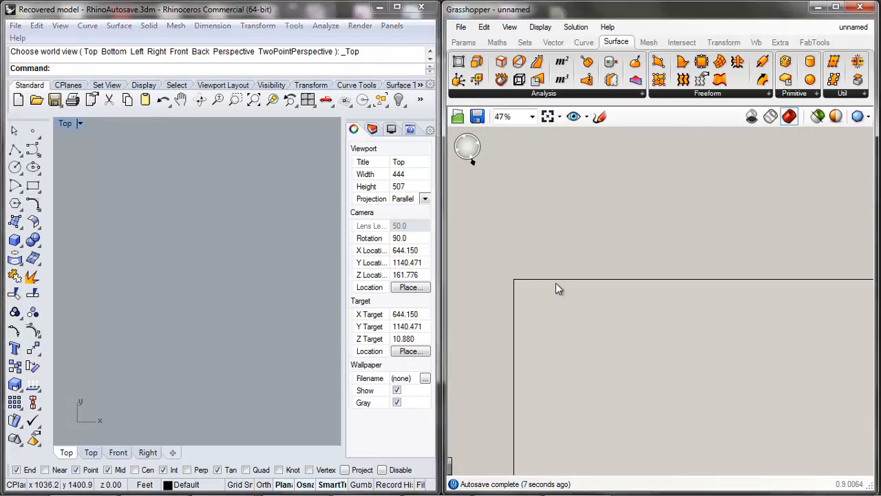
Add an Image Sampler component near the upper-left corner of the empty canvas
{"action": "double_click", "coordinate": [624, 302]}
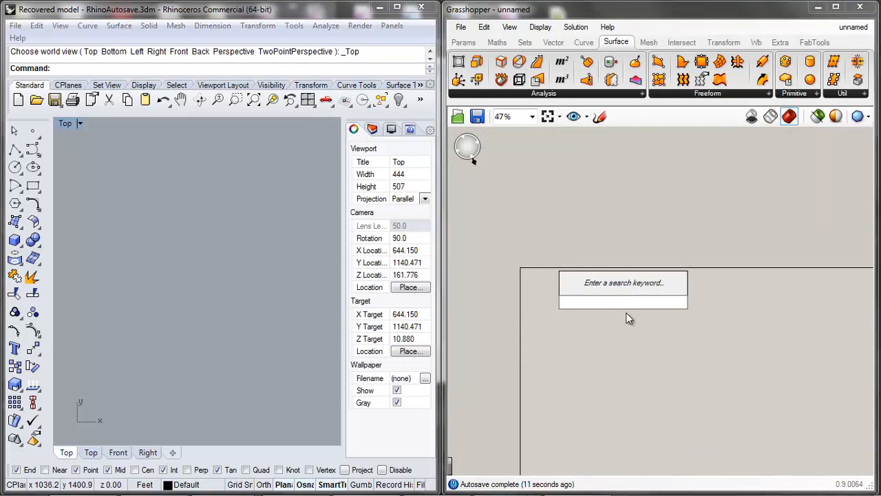
{"action": "type", "text": "imaghe"}
{"action": "key", "text": "BackSpace"}
{"action": "key", "text": "BackSpace"}
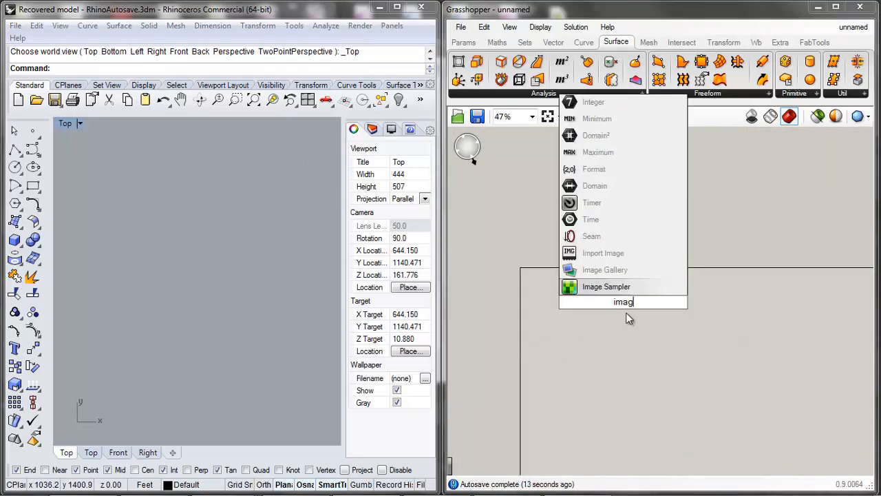
{"action": "type", "text": "e"}
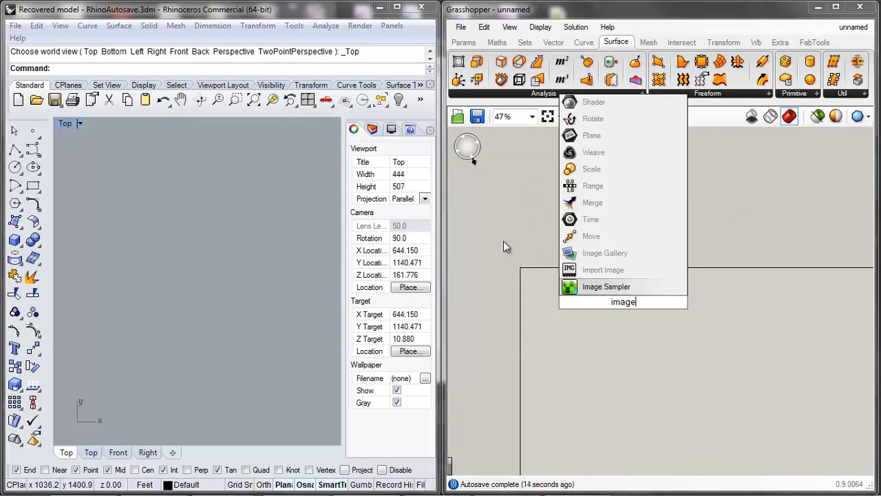
{"action": "left_click", "coordinate": [604, 286]}
{"action": "scroll", "coordinate": [606, 282], "scroll_direction": "up", "scroll_amount": 3}
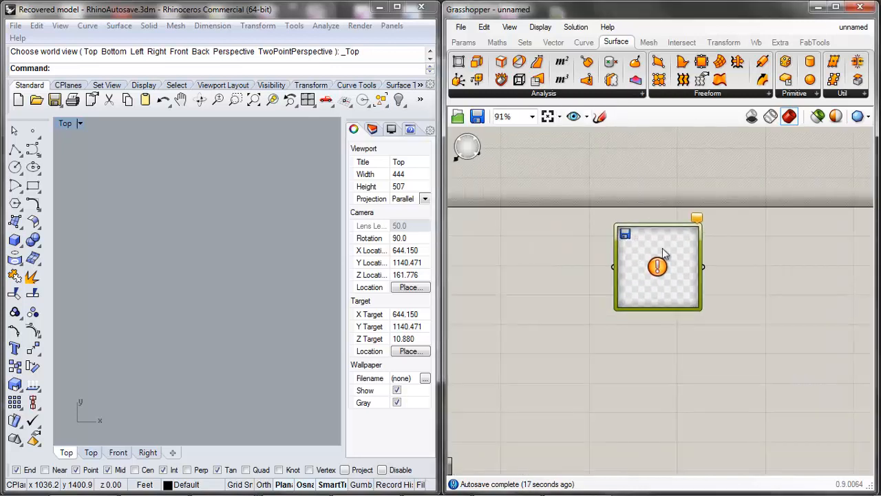
{"action": "scroll", "coordinate": [673, 259], "scroll_direction": "up", "scroll_amount": 2}
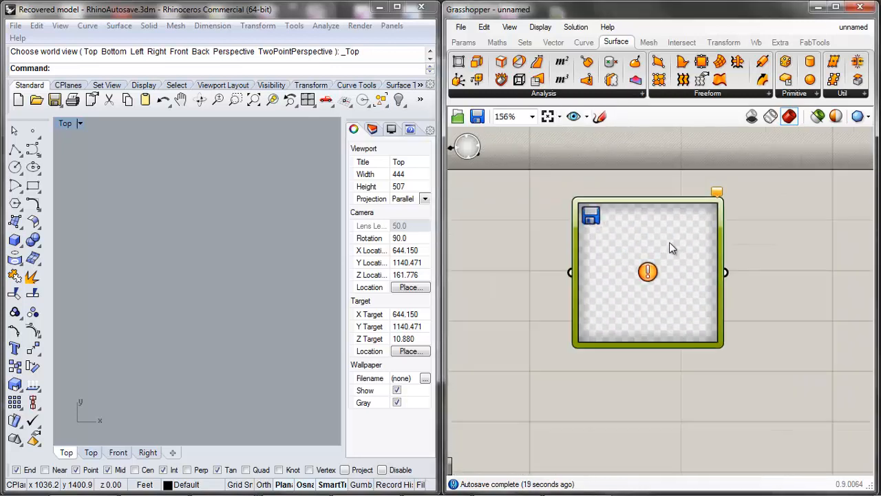
Load the inverted headshot JPG into the Image Sampler and match its domains to the image size, X 1 To 1288 and Y 1 To 1555
{"action": "right_click", "coordinate": [646, 291]}
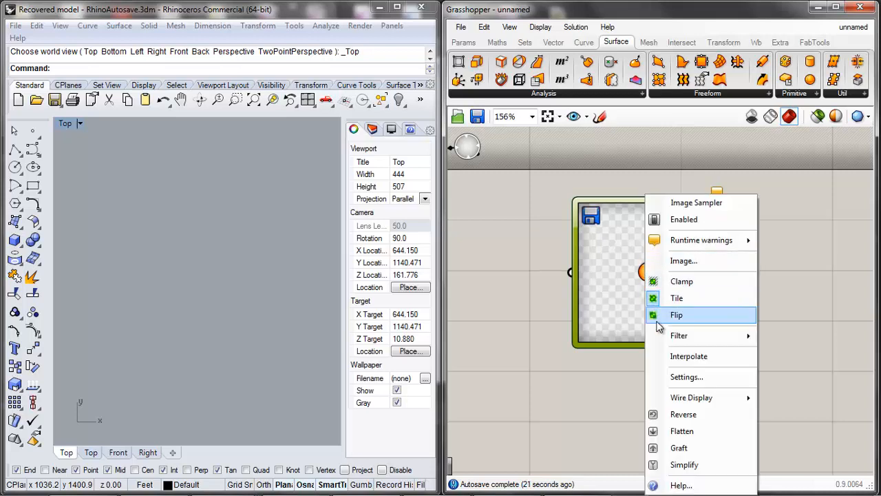
{"action": "left_click", "coordinate": [686, 378]}
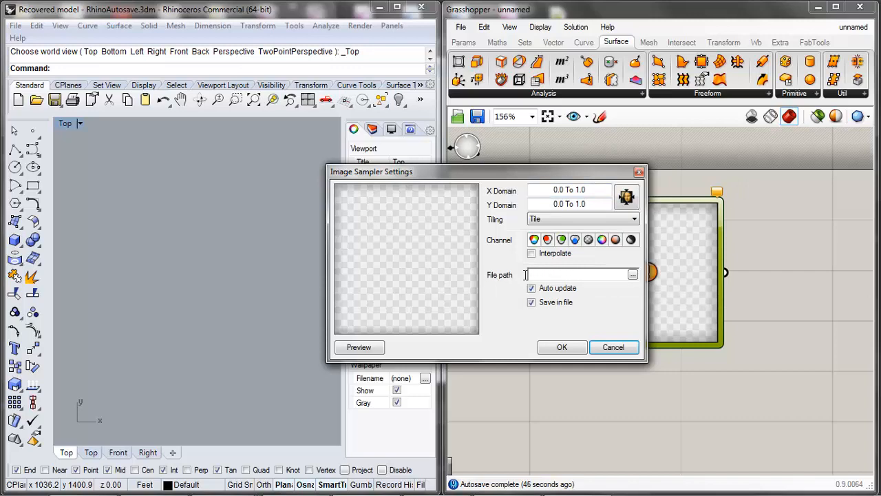
{"action": "left_click", "coordinate": [632, 275]}
{"action": "left_click", "coordinate": [455, 296]}
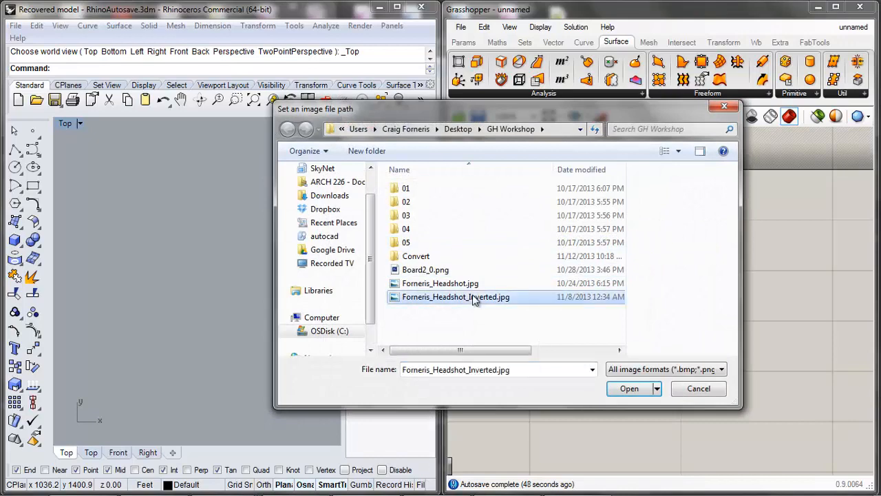
{"action": "left_click", "coordinate": [607, 388]}
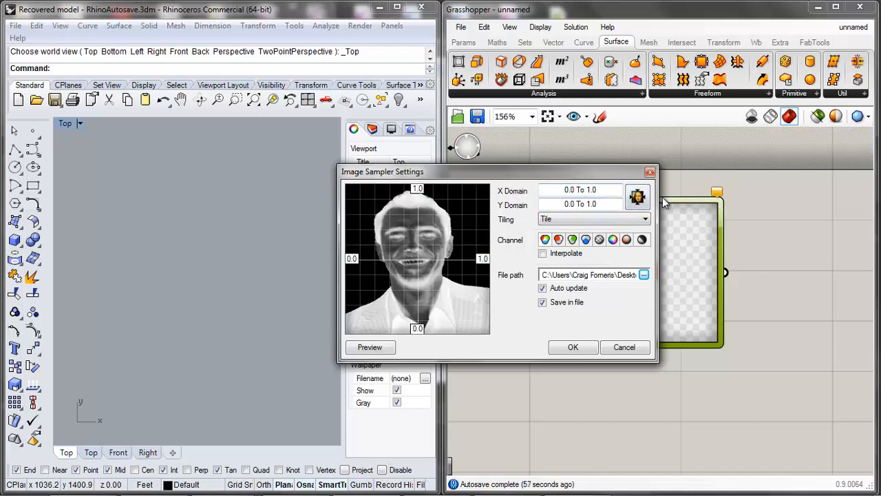
{"action": "left_click", "coordinate": [637, 198]}
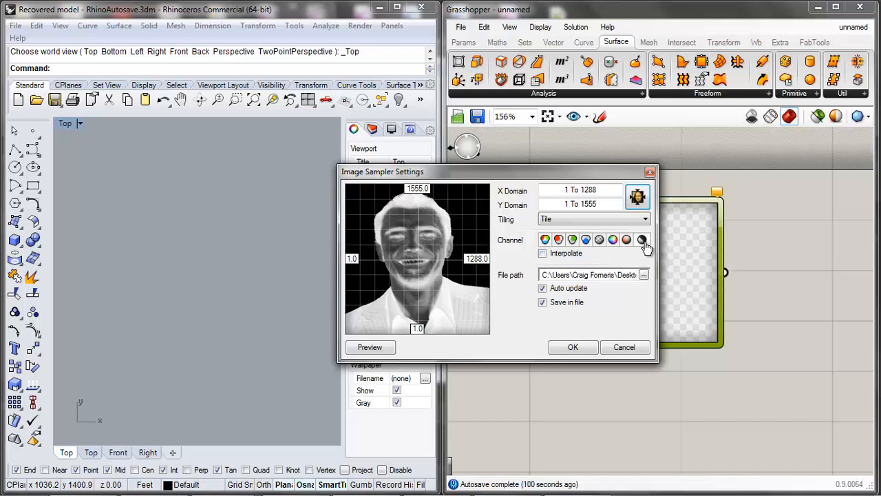
{"action": "left_click", "coordinate": [568, 346]}
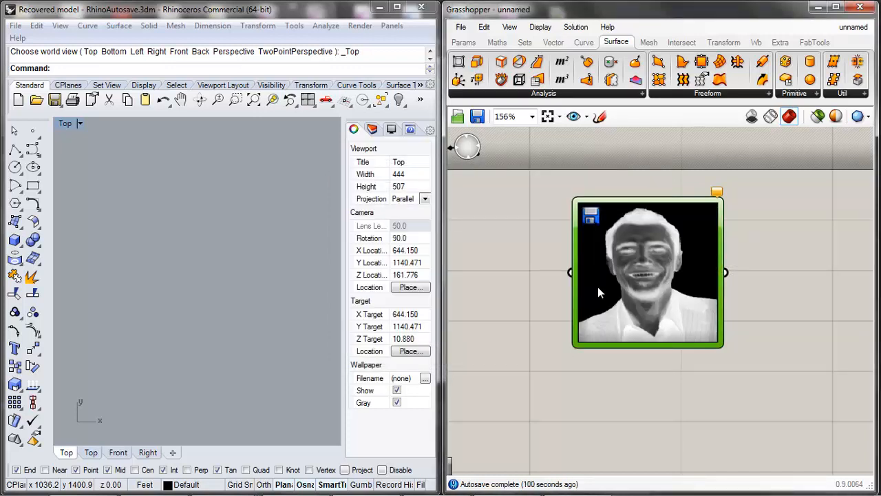
Add a Panel on the output side of the Image Sampler
{"action": "scroll", "coordinate": [598, 287], "scroll_direction": "down", "scroll_amount": 4}
{"action": "scroll", "coordinate": [592, 286], "scroll_direction": "down", "scroll_amount": 2}
{"action": "scroll", "coordinate": [689, 285], "scroll_direction": "up", "scroll_amount": 4}
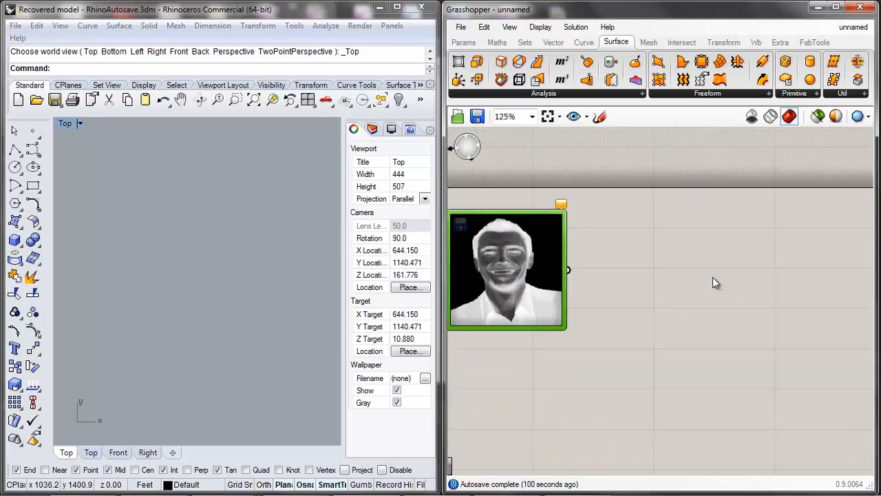
{"action": "double_click", "coordinate": [712, 280]}
{"action": "type", "text": "panel"}
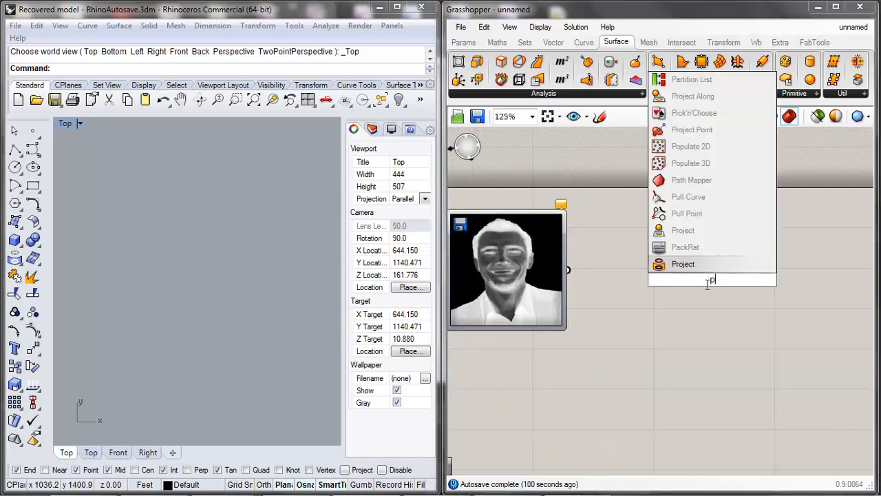
{"action": "left_click", "coordinate": [669, 264]}
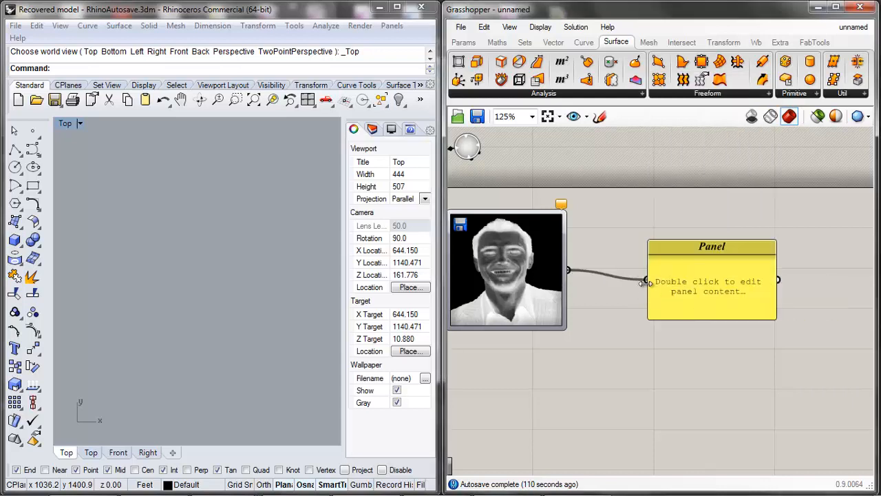
Wire the Image Sampler's output into the Panel's input
{"action": "left_click_drag", "start_coordinate": [645, 283], "coordinate": [646, 281]}
{"action": "left_click", "coordinate": [659, 273]}
{"action": "scroll", "coordinate": [647, 259], "scroll_direction": "up", "scroll_amount": 3}
{"action": "scroll", "coordinate": [715, 289], "scroll_direction": "down", "scroll_amount": 6}
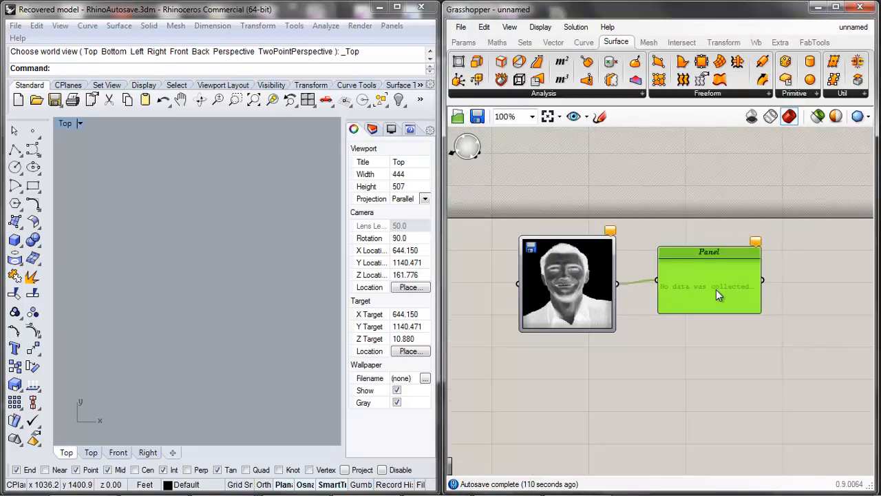
{"action": "scroll", "coordinate": [515, 313], "scroll_direction": "up", "scroll_amount": 2}
{"action": "left_click", "coordinate": [534, 310]}
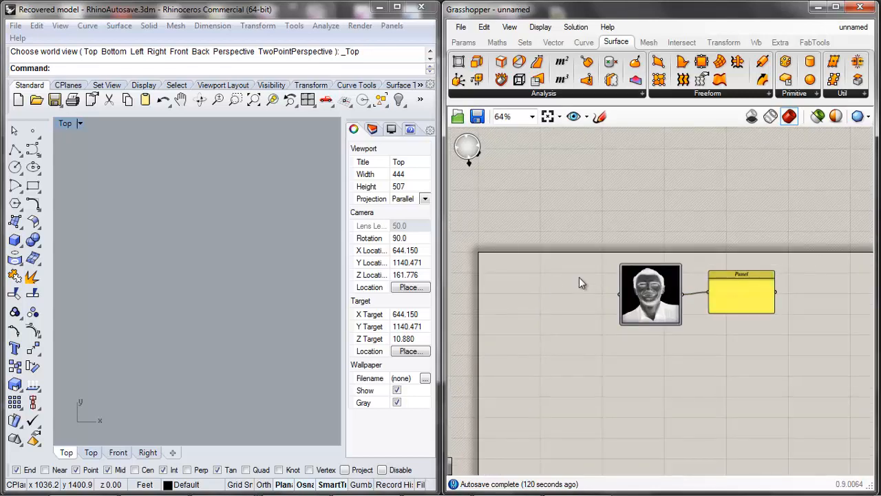
Add a Number Slider on the input side of the Image Sampler
{"action": "scroll", "coordinate": [551, 275], "scroll_direction": "up", "scroll_amount": 4}
{"action": "scroll", "coordinate": [512, 339], "scroll_direction": "down", "scroll_amount": 2}
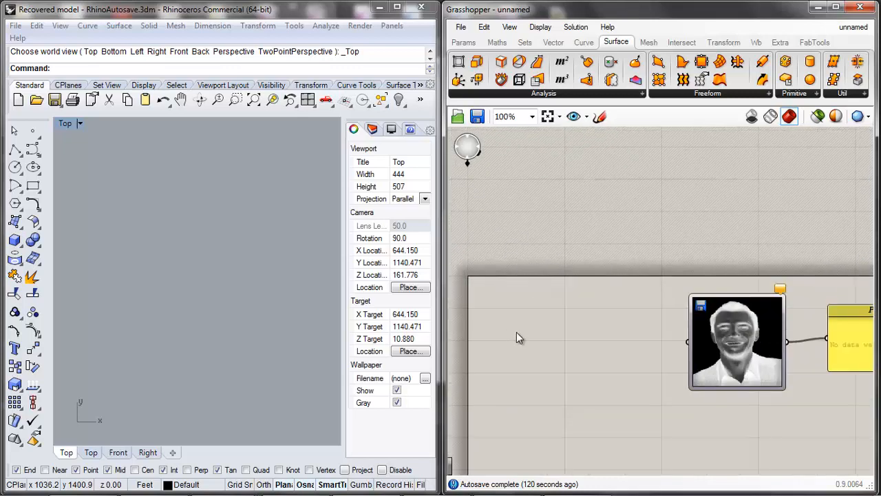
{"action": "double_click", "coordinate": [517, 333]}
{"action": "type", "text": "number"}
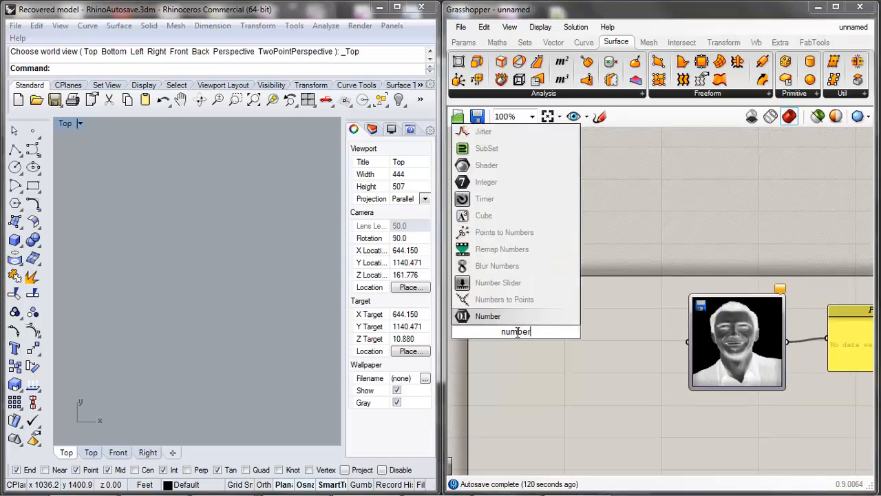
{"action": "left_click", "coordinate": [497, 282]}
{"action": "scroll", "coordinate": [509, 330], "scroll_direction": "up", "scroll_amount": 3}
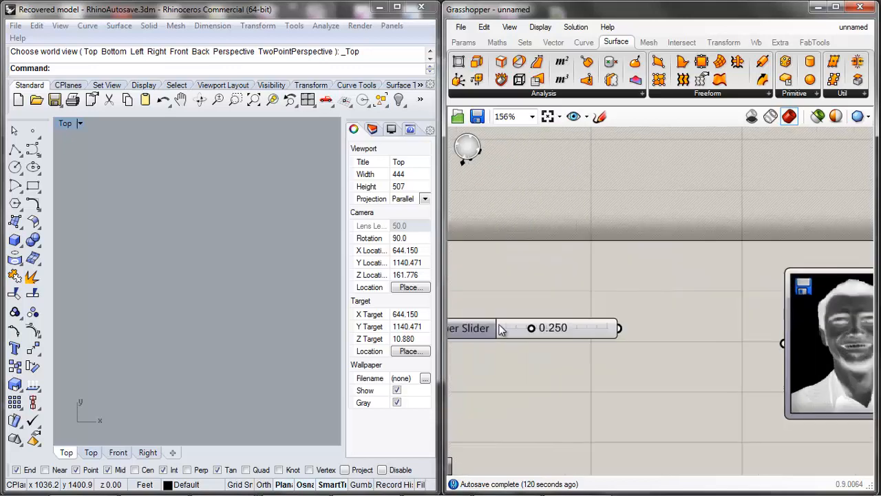
Configure the Number Slider for integer rounding with a maximum of 3000
{"action": "right_click", "coordinate": [500, 330]}
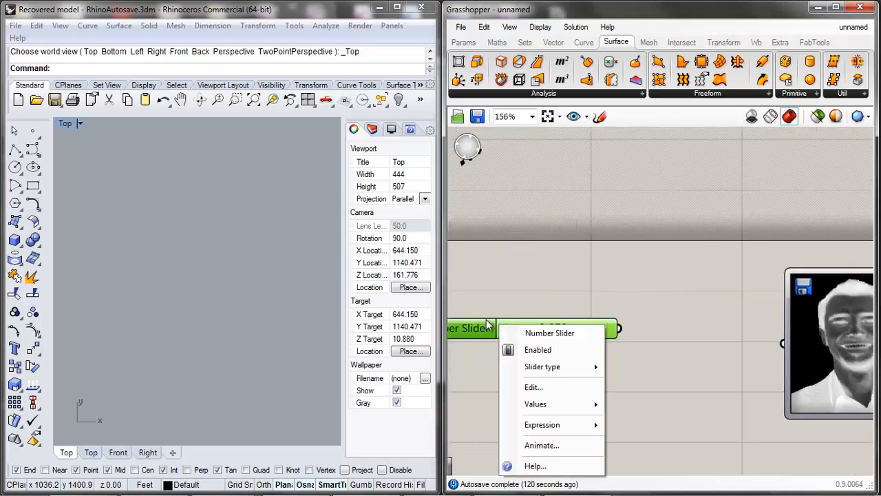
{"action": "left_click", "coordinate": [536, 389]}
{"action": "left_click", "coordinate": [550, 323]}
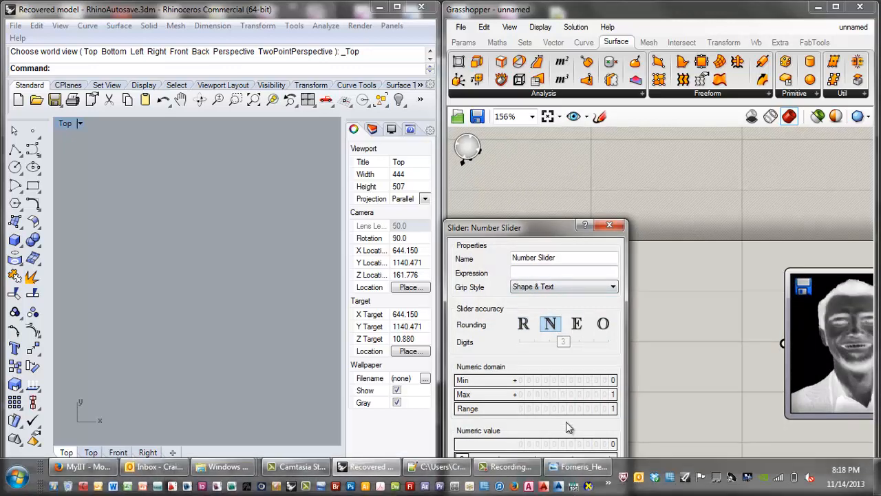
{"action": "double_click", "coordinate": [563, 393]}
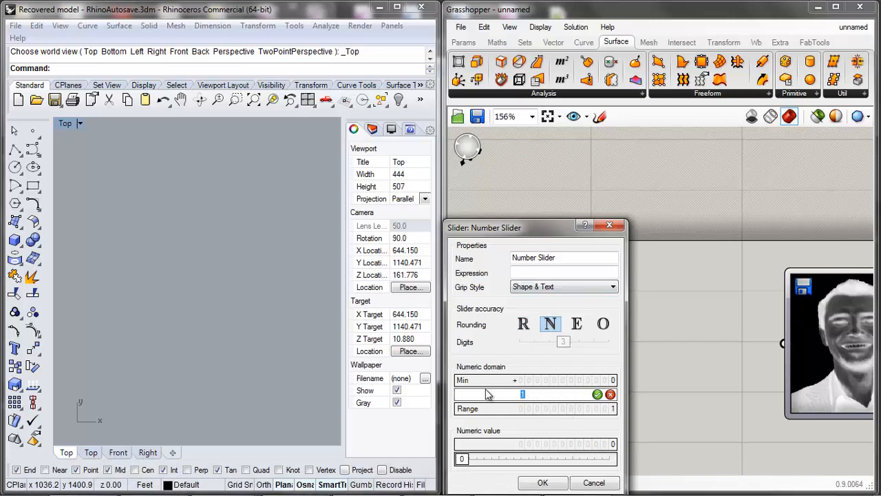
{"action": "left_click", "coordinate": [542, 482]}
{"action": "scroll", "coordinate": [626, 344], "scroll_direction": "down", "scroll_amount": 1}
{"action": "scroll", "coordinate": [625, 338], "scroll_direction": "up", "scroll_amount": 1}
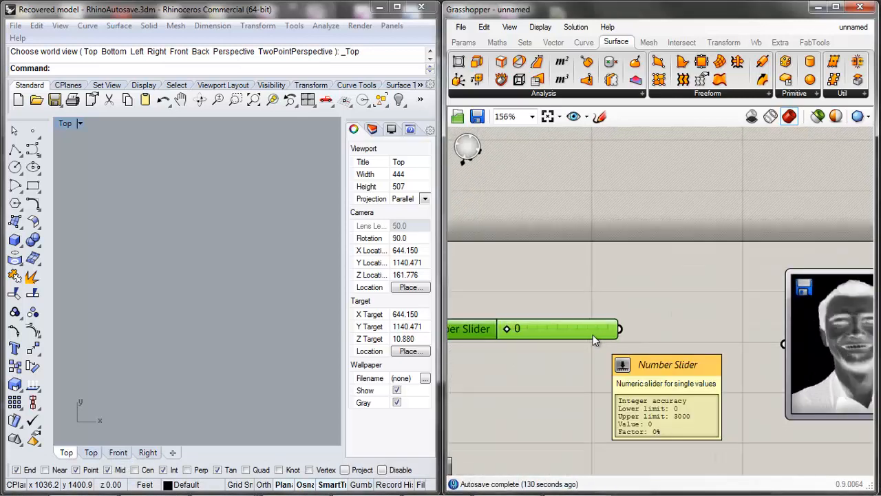
Duplicate the integer Number Slider and place the copy directly below the original
{"action": "key", "text": "ctrl+c"}
{"action": "key", "text": "ctrl+v"}
{"action": "left_click_drag", "start_coordinate": [593, 336], "coordinate": [595, 359]}
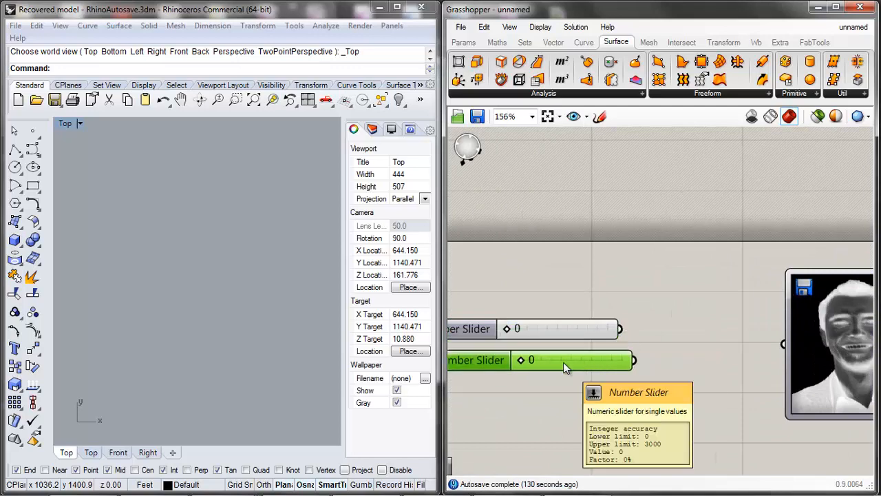
{"action": "right_click", "coordinate": [559, 362]}
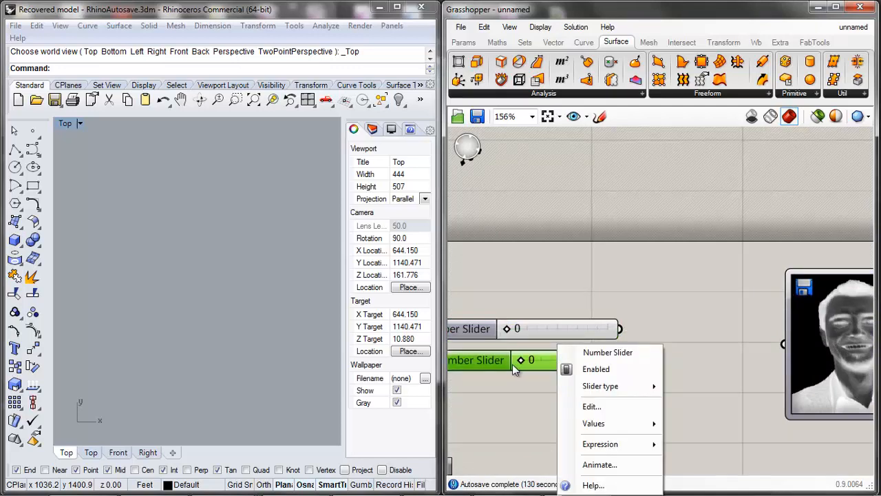
{"action": "left_click", "coordinate": [586, 406]}
{"action": "left_click", "coordinate": [595, 482]}
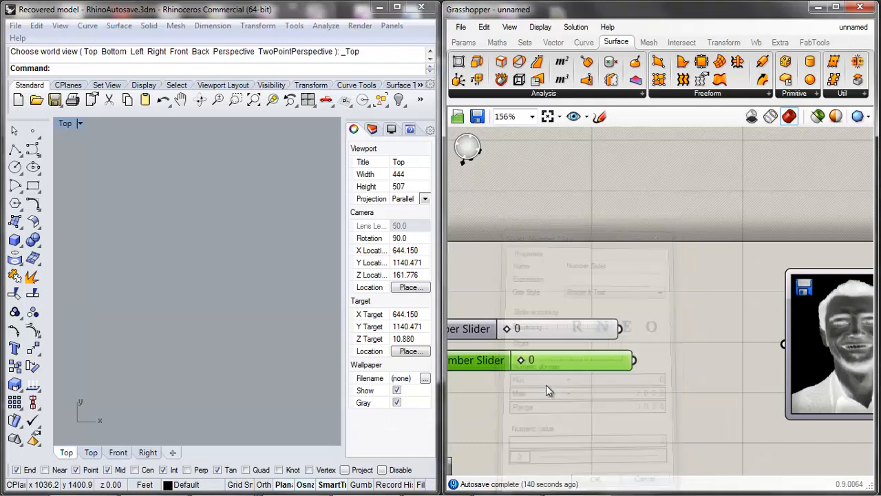
{"action": "double_click", "coordinate": [564, 359]}
{"action": "type", "text": "1"}
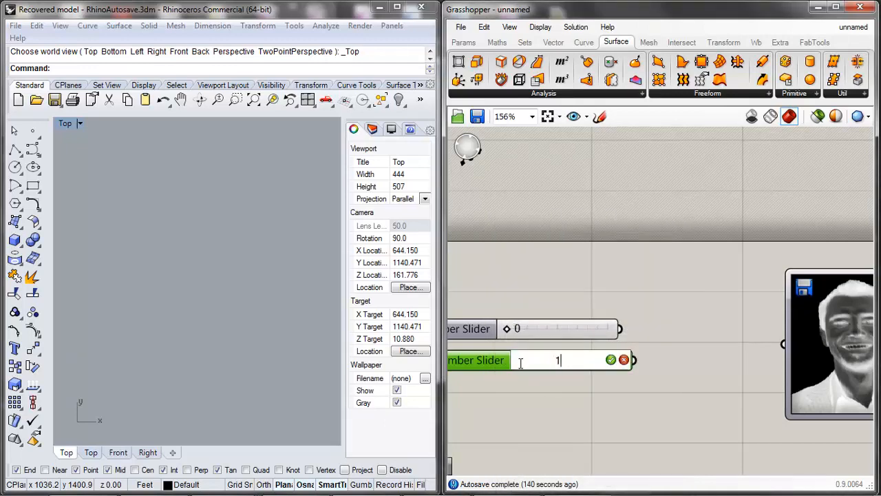
{"action": "type", "text": "555"}
{"action": "left_click", "coordinate": [569, 312]}
{"action": "right_click", "coordinate": [558, 363]}
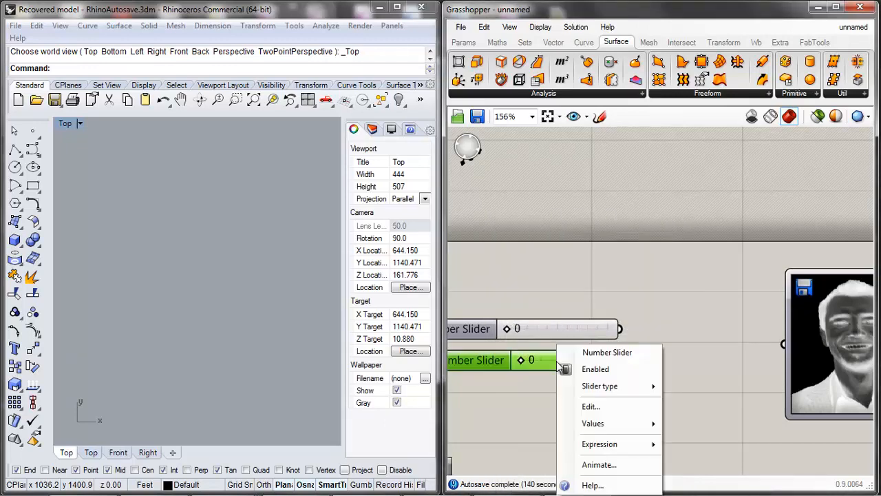
{"action": "left_click", "coordinate": [554, 360]}
Set the lower Number Slider to 1555 and the upper Number Slider to 1228
{"action": "double_click", "coordinate": [555, 360]}
{"action": "type", "text": "1555"}
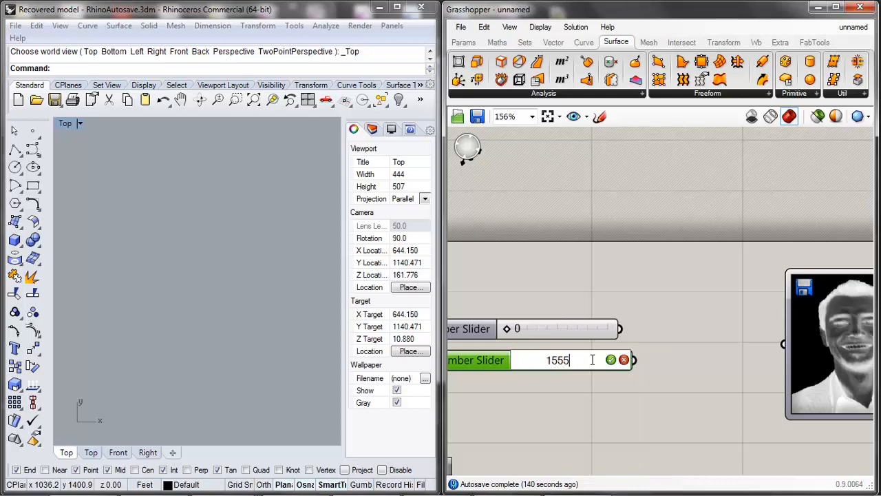
{"action": "left_click", "coordinate": [610, 359]}
{"action": "double_click", "coordinate": [569, 333]}
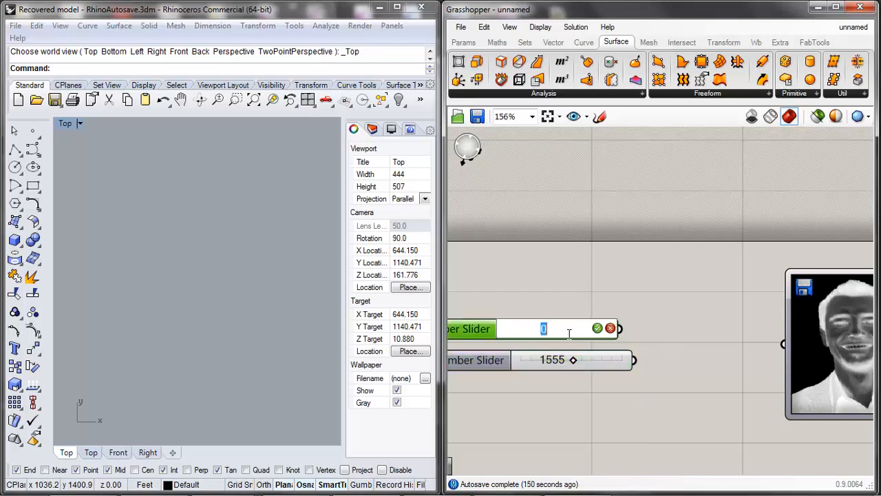
{"action": "type", "text": "1228"}
{"action": "left_click", "coordinate": [596, 328]}
{"action": "scroll", "coordinate": [598, 289], "scroll_direction": "down", "scroll_amount": 1}
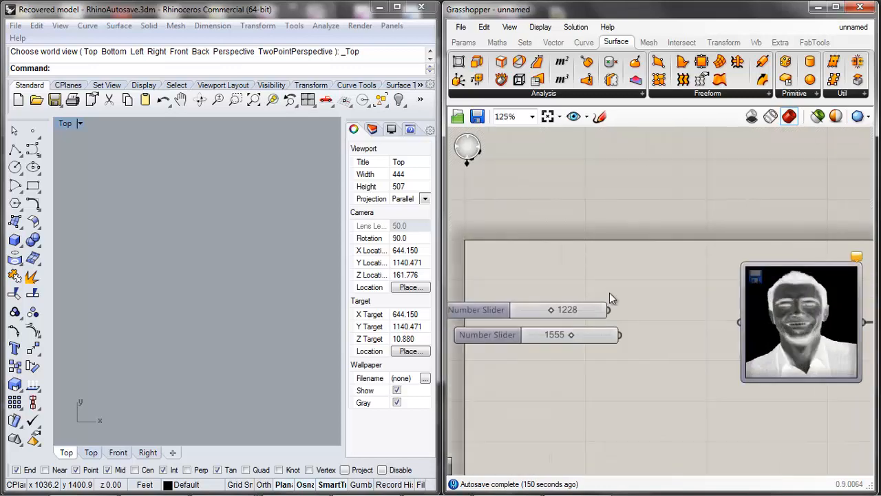
Move the Image Sampler and Panel farther away from the sliders and narrow the Image Sampler's frame to portrait proportions
{"action": "left_click", "coordinate": [596, 311]}
{"action": "scroll", "coordinate": [549, 295], "scroll_direction": "down", "scroll_amount": 5}
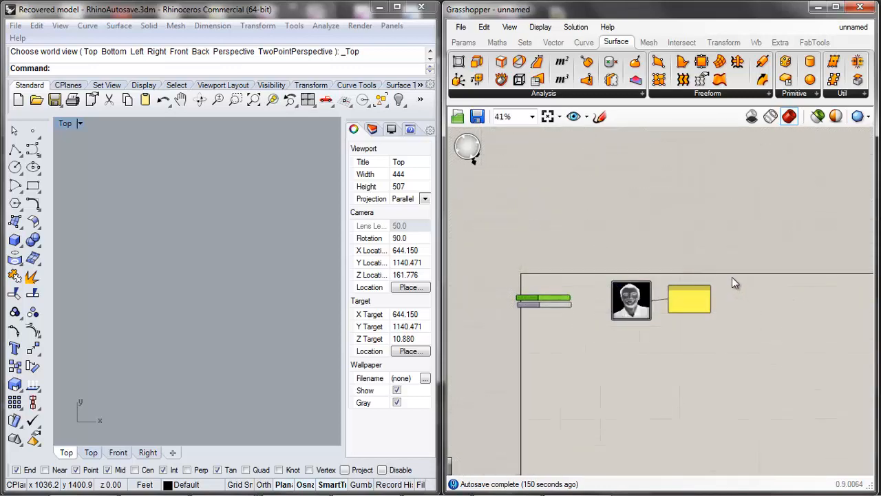
{"action": "left_click_drag", "start_coordinate": [731, 277], "coordinate": [665, 307]}
{"action": "left_click", "coordinate": [580, 333]}
{"action": "scroll", "coordinate": [627, 341], "scroll_direction": "up", "scroll_amount": 4}
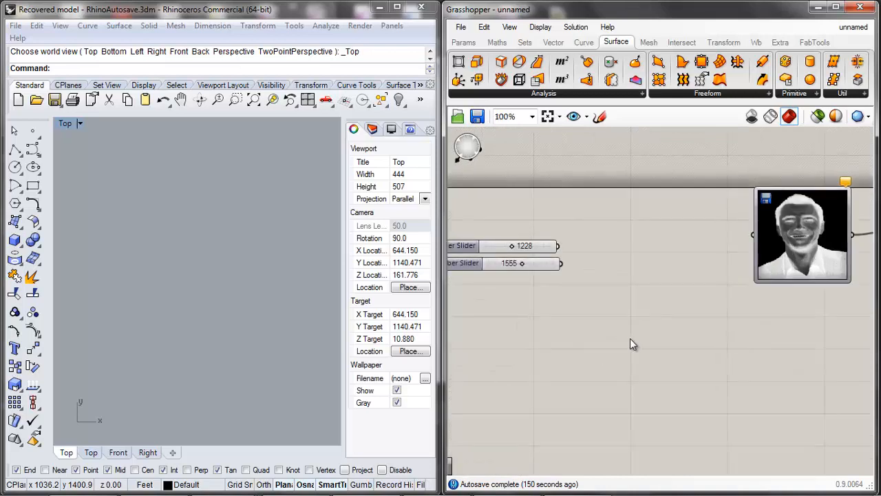
{"action": "scroll", "coordinate": [625, 340], "scroll_direction": "down", "scroll_amount": 5}
{"action": "scroll", "coordinate": [620, 337], "scroll_direction": "up", "scroll_amount": 4}
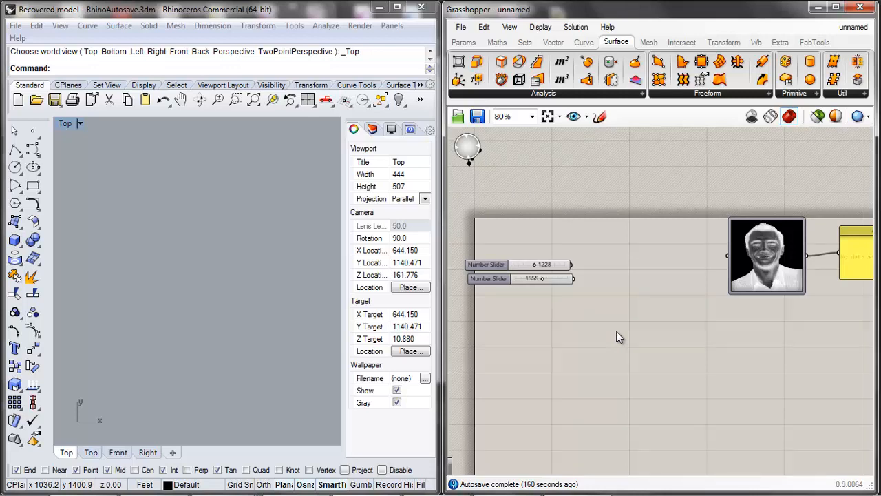
{"action": "left_click_drag", "start_coordinate": [729, 281], "coordinate": [744, 283]}
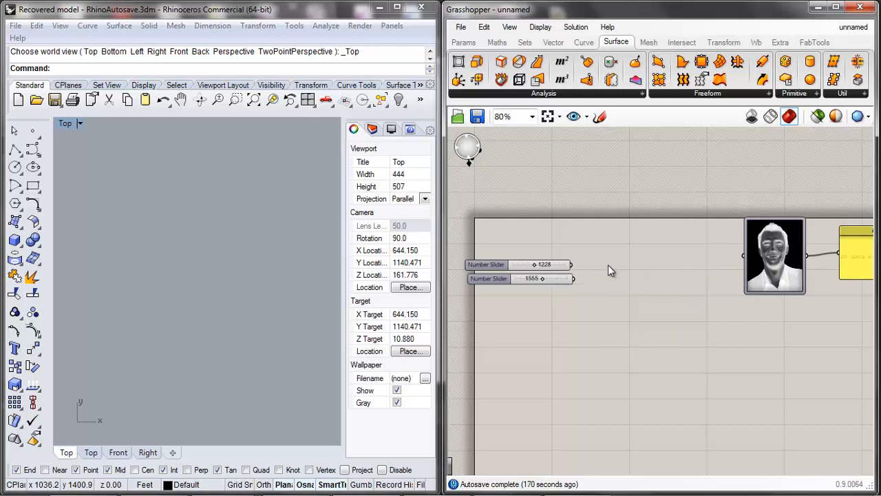
Add a Rectangle component with X Size and Y Size inputs between the sliders and the Image Sampler
{"action": "scroll", "coordinate": [609, 267], "scroll_direction": "up", "scroll_amount": 3}
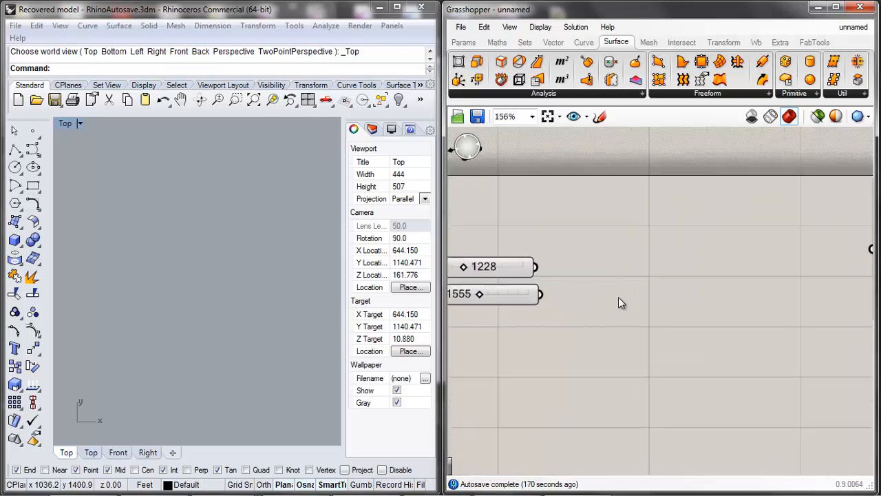
{"action": "double_click", "coordinate": [619, 300]}
{"action": "type", "text": "rea"}
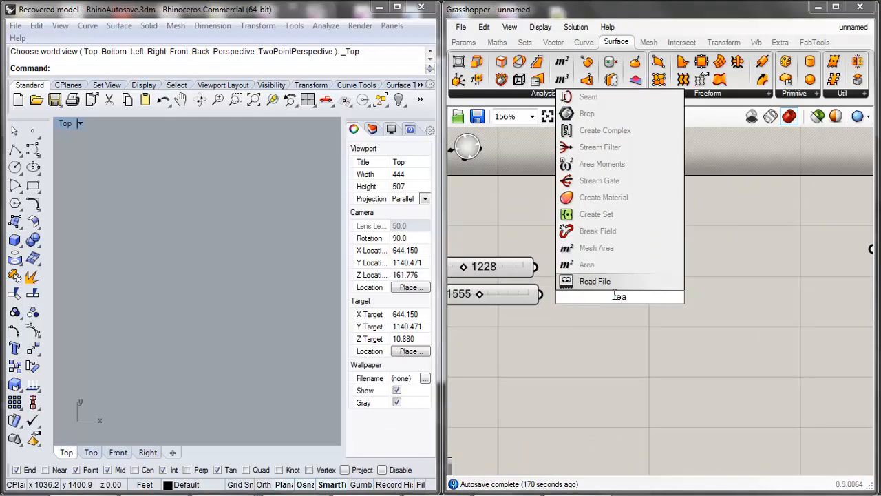
{"action": "key", "text": "BackSpace"}
{"action": "type", "text": "ctangle"}
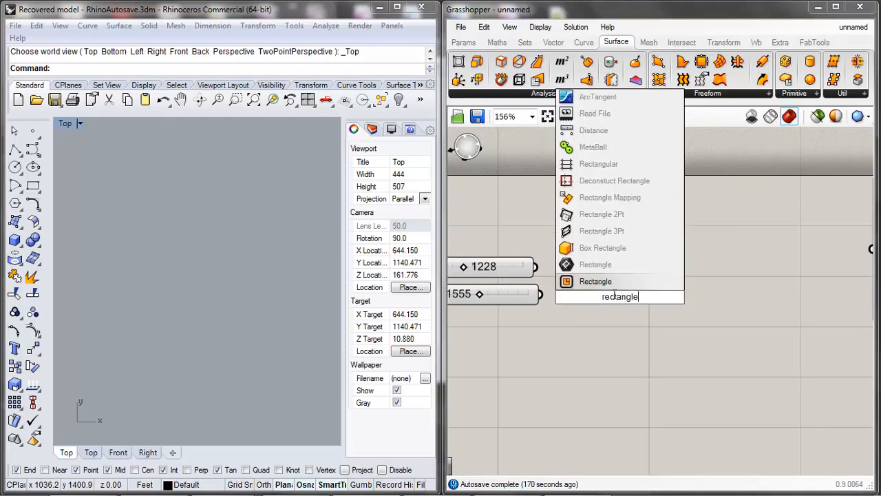
{"action": "left_click", "coordinate": [593, 285]}
{"action": "scroll", "coordinate": [598, 289], "scroll_direction": "down", "scroll_amount": 3}
{"action": "scroll", "coordinate": [597, 289], "scroll_direction": "up", "scroll_amount": 4}
{"action": "left_click_drag", "start_coordinate": [602, 296], "coordinate": [650, 290]}
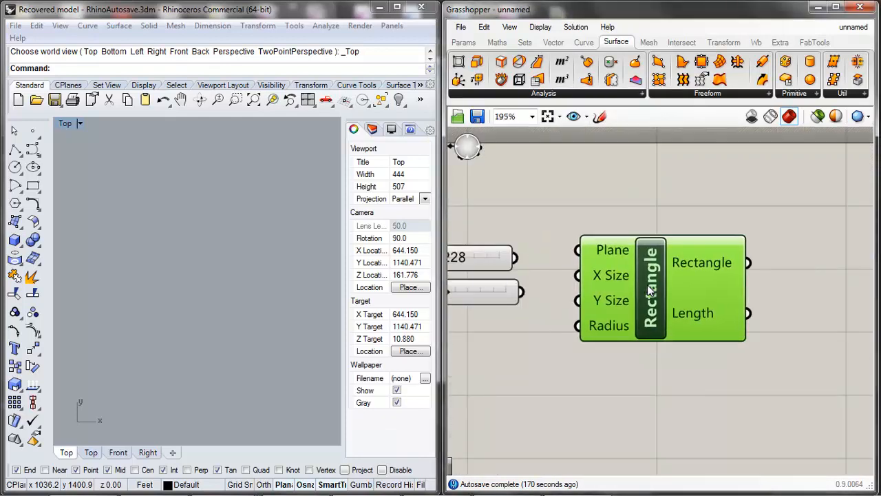
Add an XY Plane component and wire its output into the Rectangle's Plane input
{"action": "left_click", "coordinate": [568, 193]}
{"action": "double_click", "coordinate": [568, 197]}
{"action": "type", "text": "xy"}
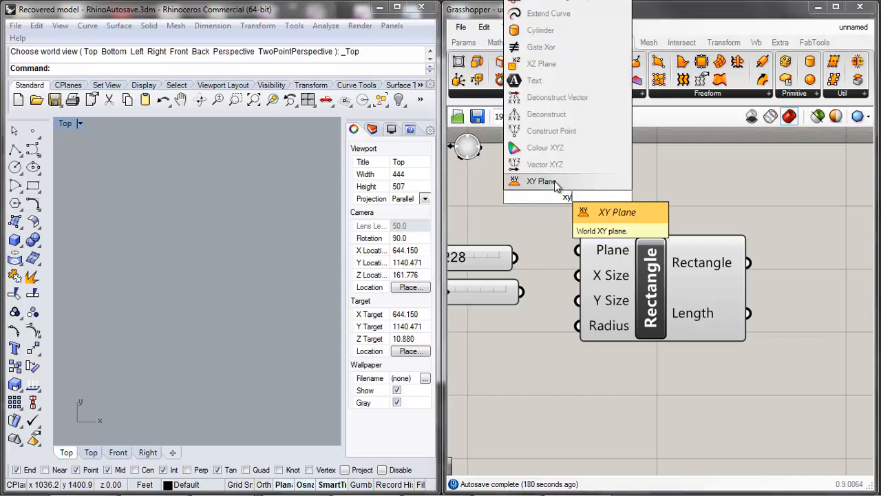
{"action": "left_click", "coordinate": [556, 181]}
{"action": "left_click_drag", "start_coordinate": [575, 199], "coordinate": [585, 244]}
{"action": "left_click_drag", "start_coordinate": [685, 235], "coordinate": [733, 205]}
{"action": "left_click", "coordinate": [570, 242]}
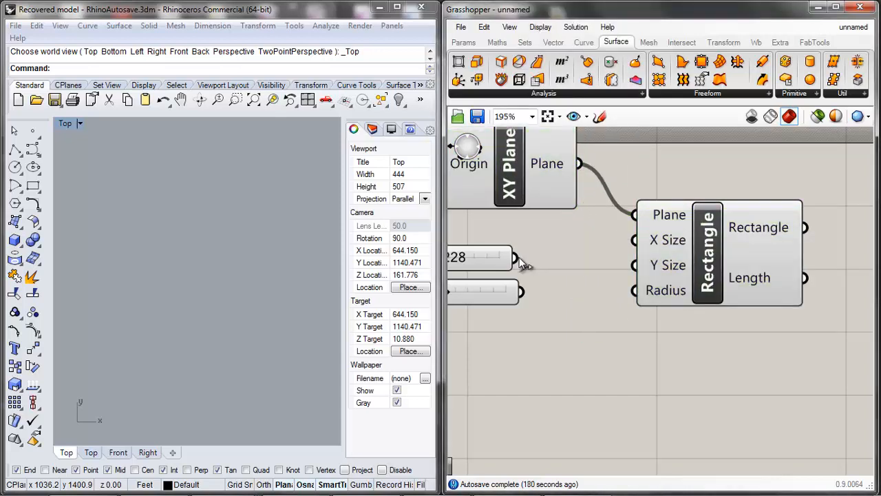
Wire the 1228 slider into the Rectangle's X Size input and the 1555 slider into its Y Size input
{"action": "left_click_drag", "start_coordinate": [517, 257], "coordinate": [633, 240]}
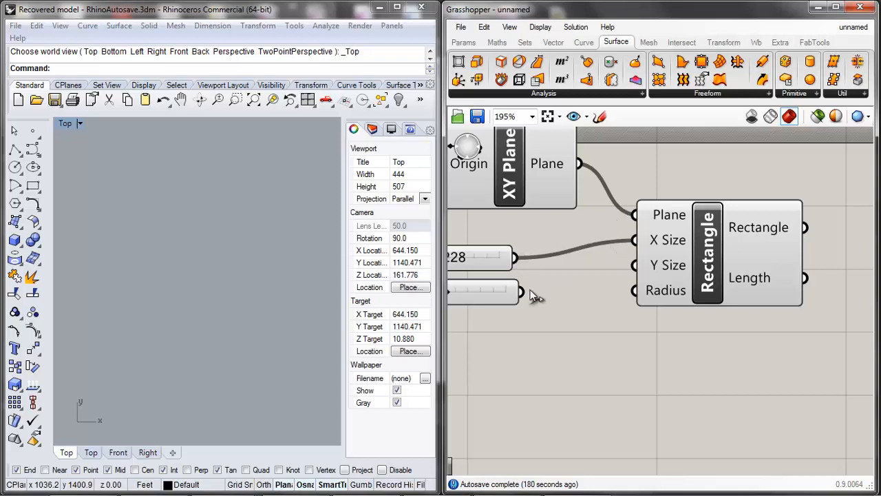
{"action": "left_click_drag", "start_coordinate": [521, 291], "coordinate": [633, 265]}
{"action": "left_click_drag", "start_coordinate": [690, 251], "coordinate": [681, 251]}
Switch to Rhino and examine the full outline of the generated rectangle in the Top viewport
{"action": "left_click", "coordinate": [206, 241]}
{"action": "scroll", "coordinate": [208, 240], "scroll_direction": "down", "scroll_amount": 17}
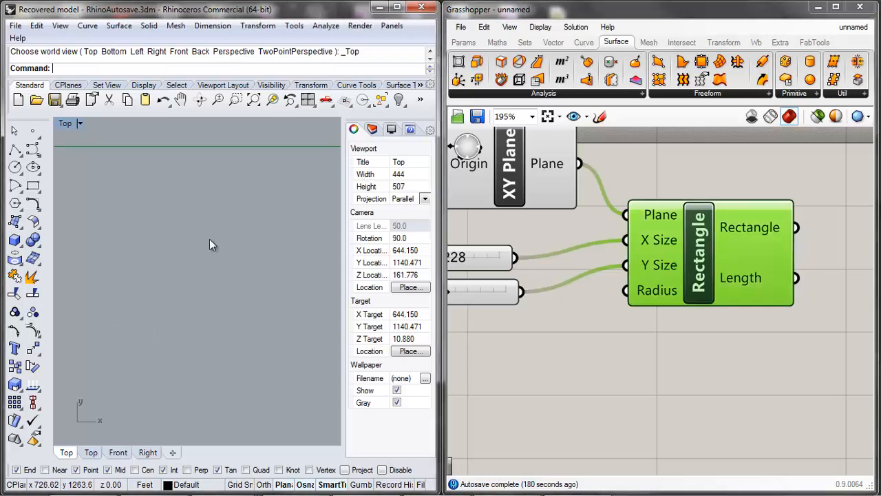
{"action": "scroll", "coordinate": [211, 269], "scroll_direction": "up", "scroll_amount": 6}
{"action": "scroll", "coordinate": [204, 219], "scroll_direction": "up", "scroll_amount": 3}
{"action": "scroll", "coordinate": [207, 183], "scroll_direction": "down", "scroll_amount": 4}
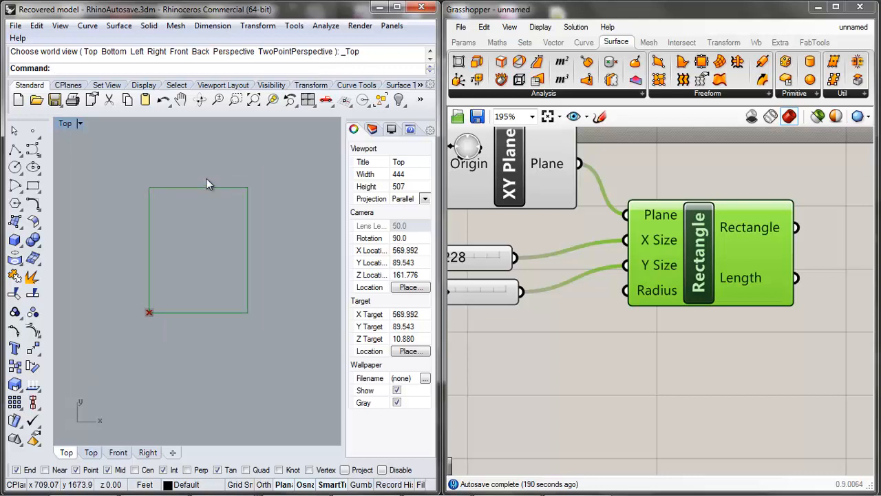
{"action": "scroll", "coordinate": [227, 210], "scroll_direction": "up", "scroll_amount": 4}
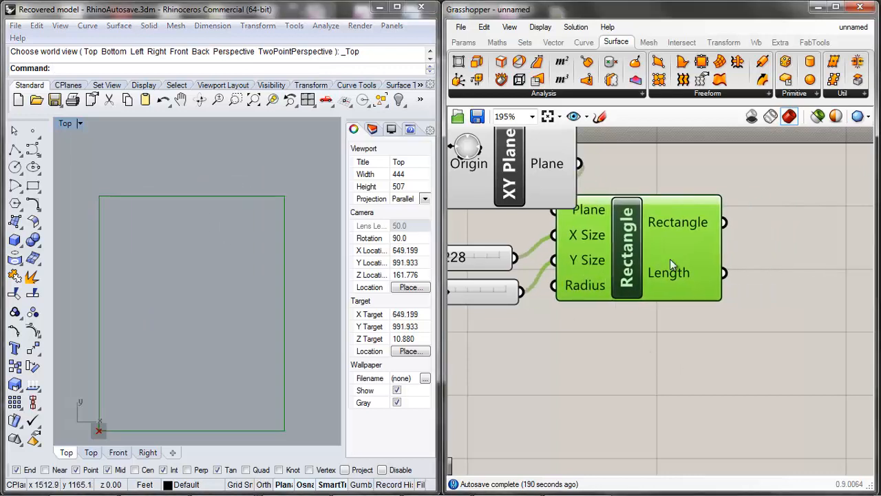
Arrange the XY Plane below the two sliders and shift the Image Sampler and Panel farther from the Rectangle component
{"action": "scroll", "coordinate": [581, 285], "scroll_direction": "down", "scroll_amount": 5}
{"action": "left_click_drag", "start_coordinate": [512, 245], "coordinate": [514, 263]}
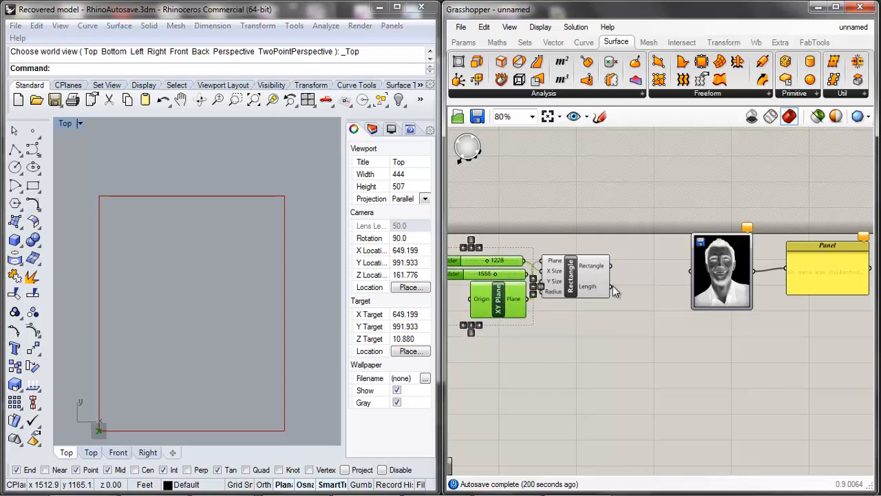
{"action": "scroll", "coordinate": [534, 298], "scroll_direction": "down", "scroll_amount": 3}
{"action": "scroll", "coordinate": [603, 287], "scroll_direction": "up", "scroll_amount": 3}
{"action": "left_click", "coordinate": [805, 226]}
{"action": "left_click_drag", "start_coordinate": [814, 219], "coordinate": [660, 318]}
{"action": "left_click_drag", "start_coordinate": [720, 298], "coordinate": [810, 284]}
{"action": "left_click", "coordinate": [612, 307]}
{"action": "scroll", "coordinate": [614, 296], "scroll_direction": "down", "scroll_amount": 4}
{"action": "scroll", "coordinate": [614, 295], "scroll_direction": "up", "scroll_amount": 3}
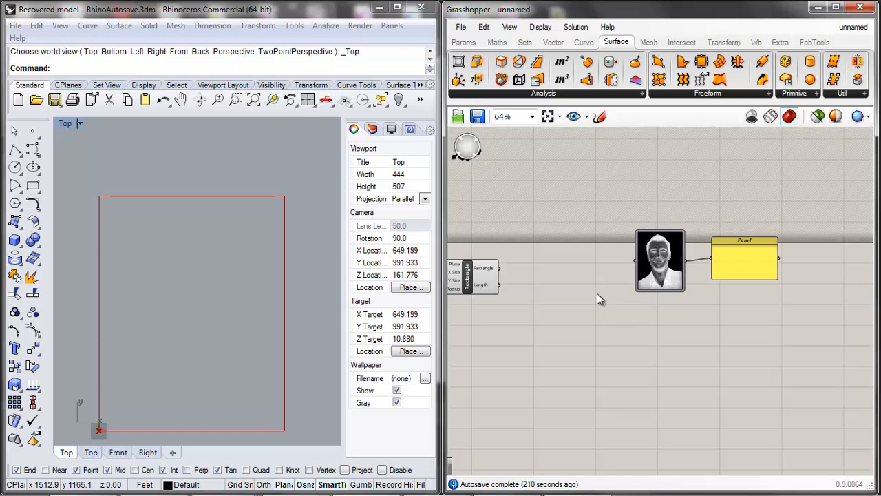
{"action": "double_click", "coordinate": [533, 336]}
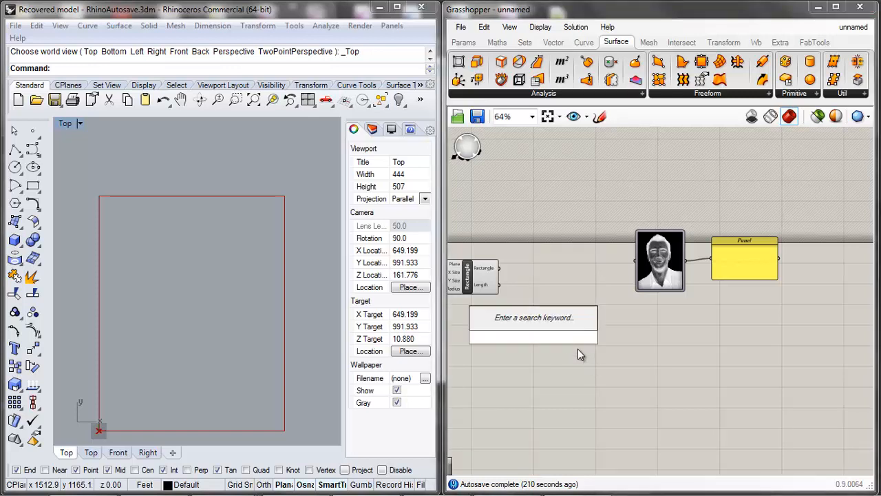
{"action": "type", "text": "pnel"}
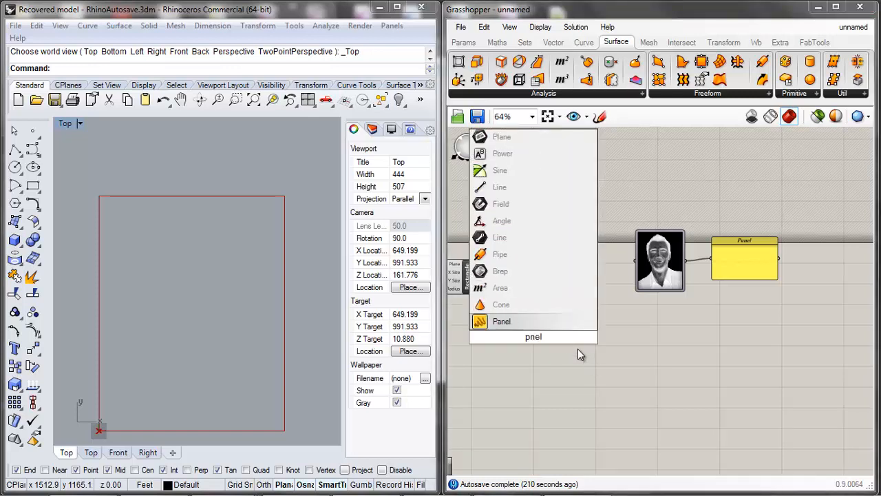
{"action": "key", "text": "BackSpace"}
{"action": "key", "text": "BackSpace"}
{"action": "key", "text": "BackSpace"}
{"action": "type", "text": "anel"}
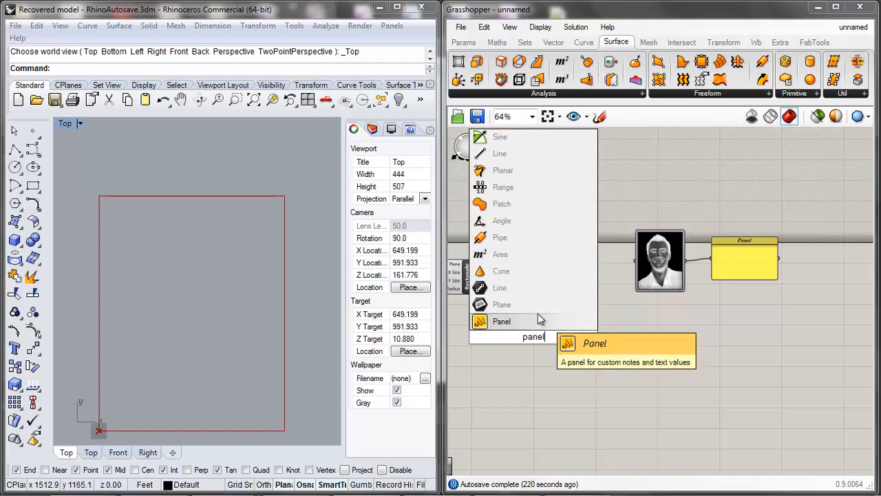
{"action": "left_click", "coordinate": [568, 408]}
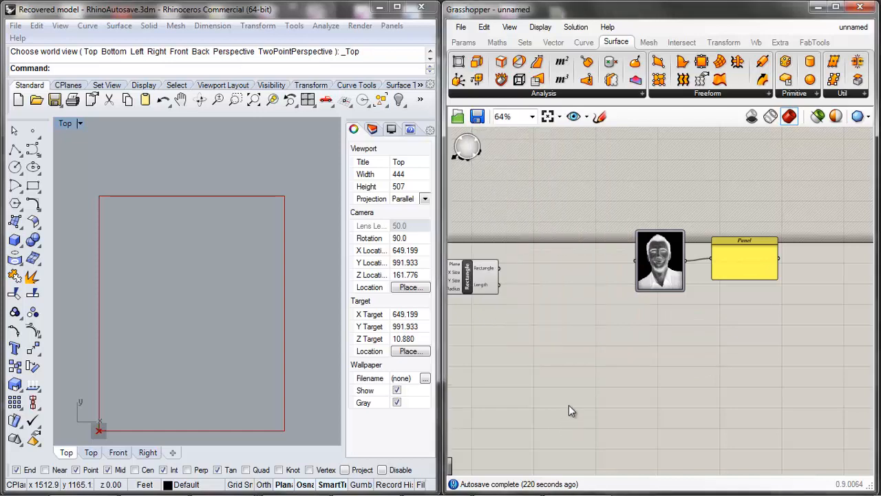
Add a Boundary Surfaces component and wire the Rectangle output into its Edges input
{"action": "double_click", "coordinate": [570, 404]}
{"action": "type", "text": "boundary"}
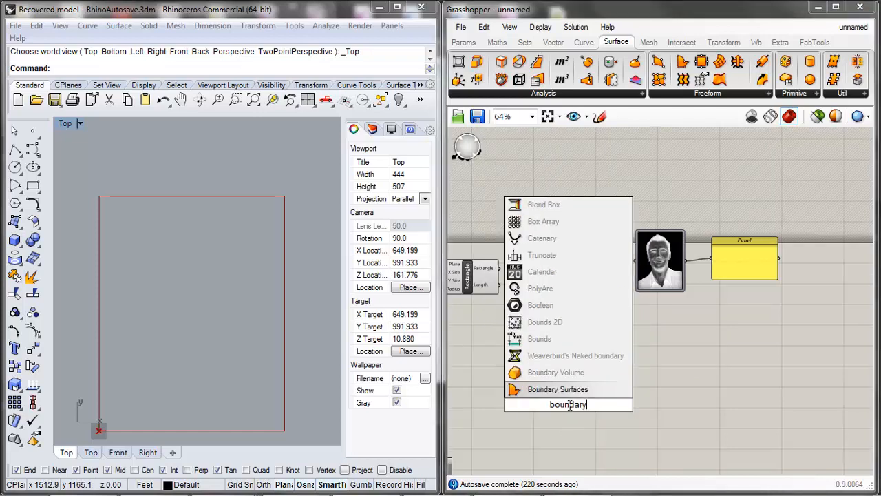
{"action": "key", "text": "Return"}
{"action": "scroll", "coordinate": [561, 394], "scroll_direction": "up", "scroll_amount": 1}
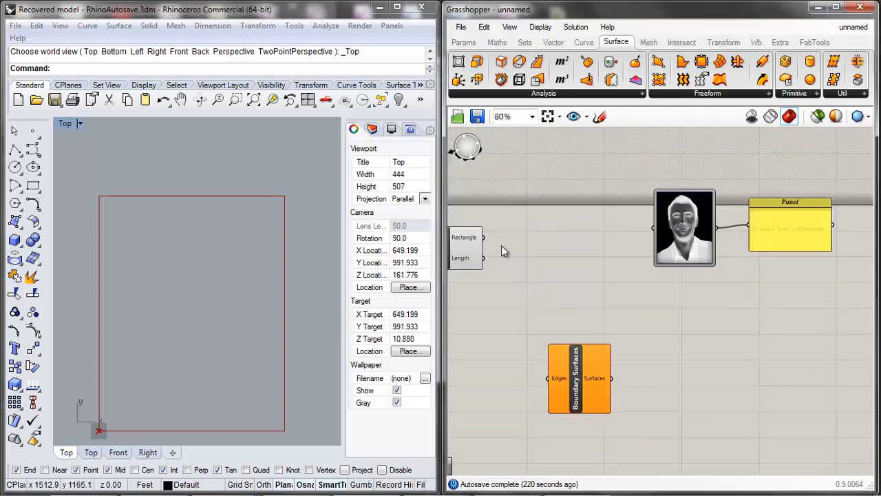
{"action": "left_click_drag", "start_coordinate": [484, 237], "coordinate": [523, 267]}
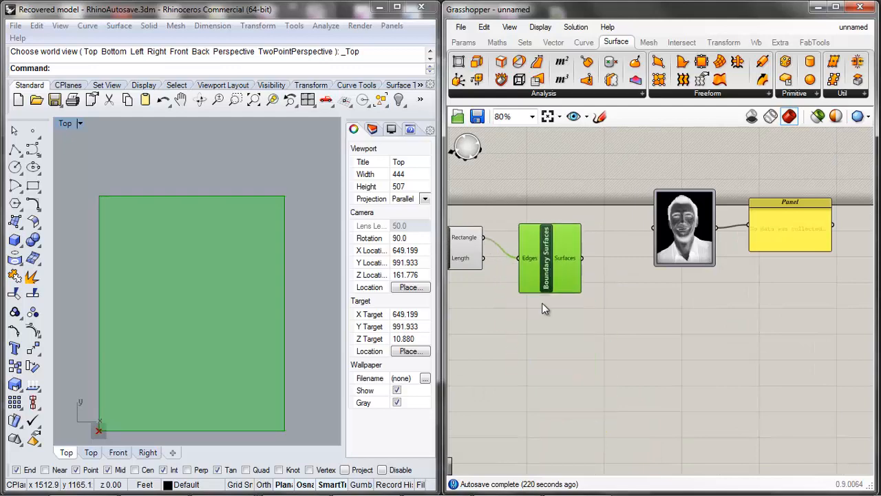
Shift the Image Sampler and its Panel farther away from the Boundary Surfaces component
{"action": "left_click", "coordinate": [755, 197]}
{"action": "left_click_drag", "start_coordinate": [829, 137], "coordinate": [706, 270]}
{"action": "scroll", "coordinate": [708, 269], "scroll_direction": "down", "scroll_amount": 4}
{"action": "scroll", "coordinate": [664, 308], "scroll_direction": "up", "scroll_amount": 4}
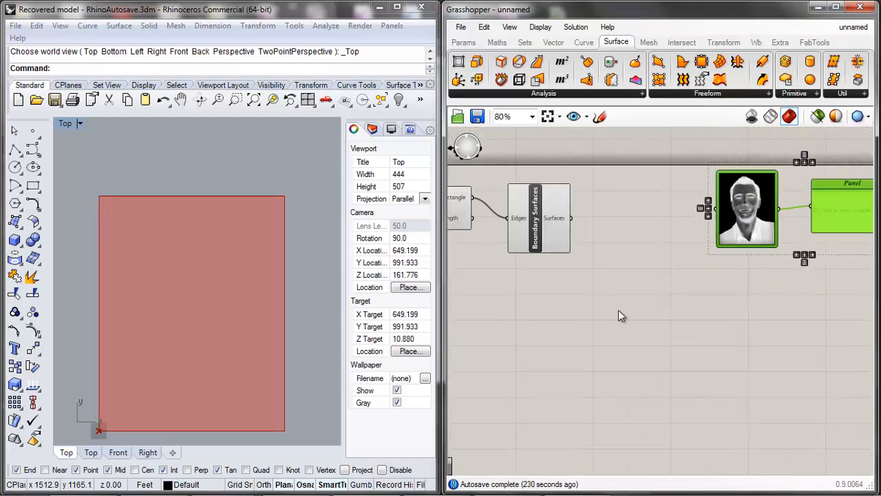
Add a Divide Surface component beside Boundary Surfaces and wire the Surfaces output into its Surface input
{"action": "double_click", "coordinate": [619, 311]}
{"action": "type", "text": "divide"}
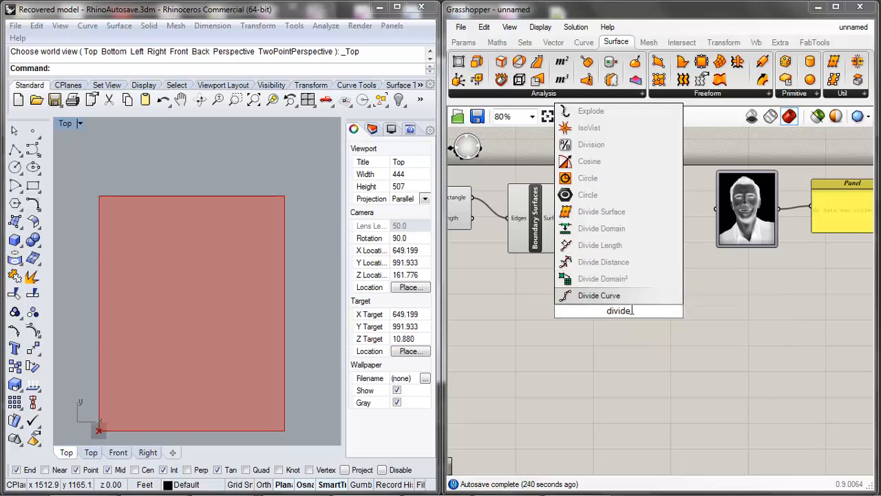
{"action": "left_click", "coordinate": [592, 211]}
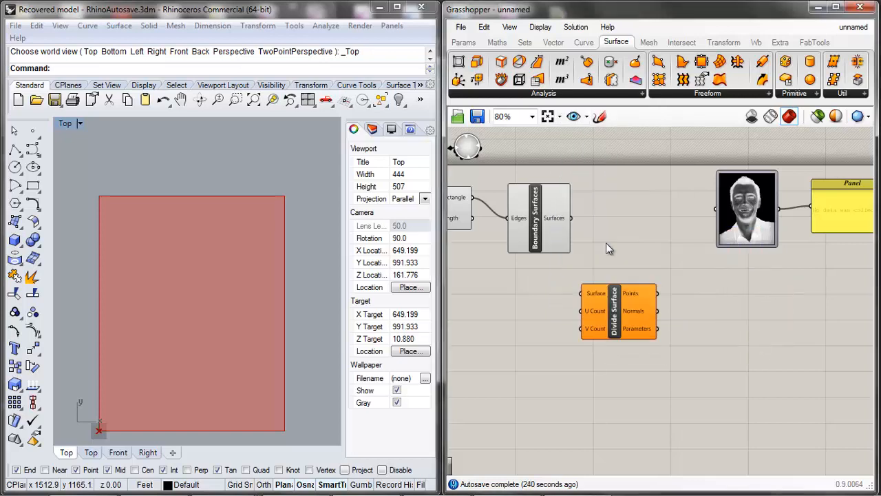
{"action": "scroll", "coordinate": [539, 200], "scroll_direction": "up", "scroll_amount": 3}
{"action": "left_click_drag", "start_coordinate": [551, 178], "coordinate": [603, 167]}
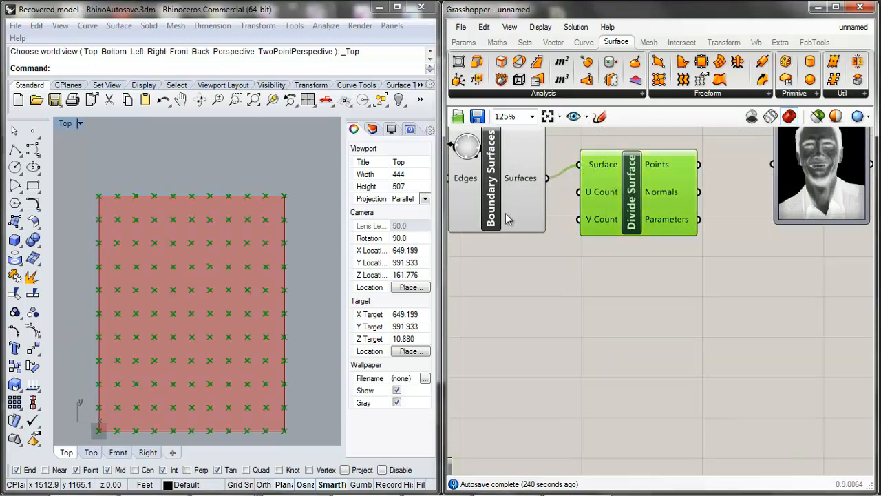
{"action": "left_click", "coordinate": [619, 252]}
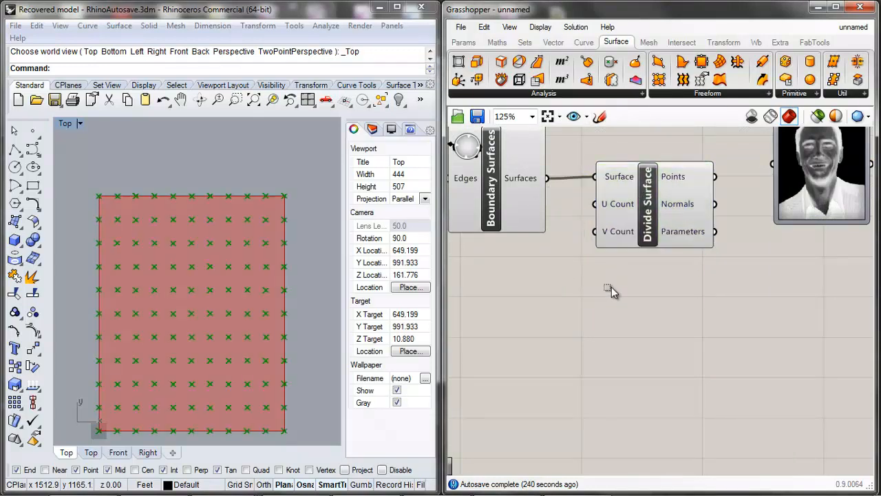
Duplicate the 1228 and 1555 number sliders and separate the two copies from the originals
{"action": "scroll", "coordinate": [671, 276], "scroll_direction": "down", "scroll_amount": 5}
{"action": "scroll", "coordinate": [653, 278], "scroll_direction": "up", "scroll_amount": 3}
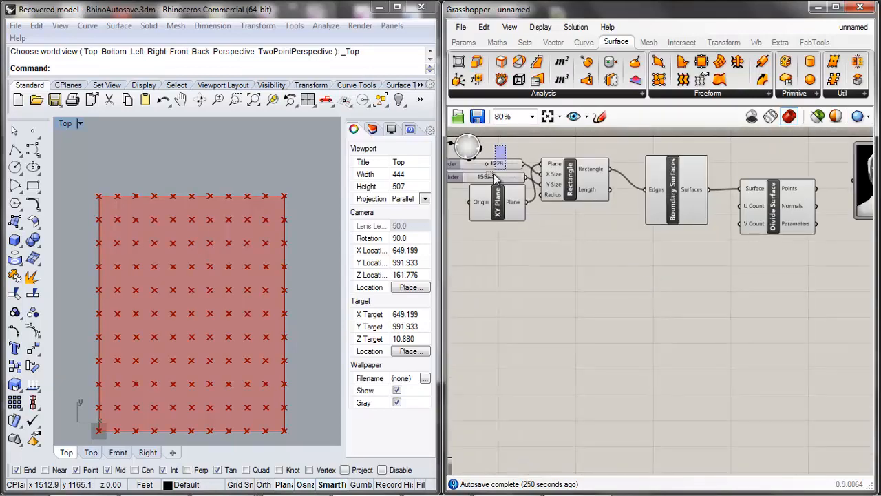
{"action": "left_click_drag", "start_coordinate": [493, 174], "coordinate": [490, 179]}
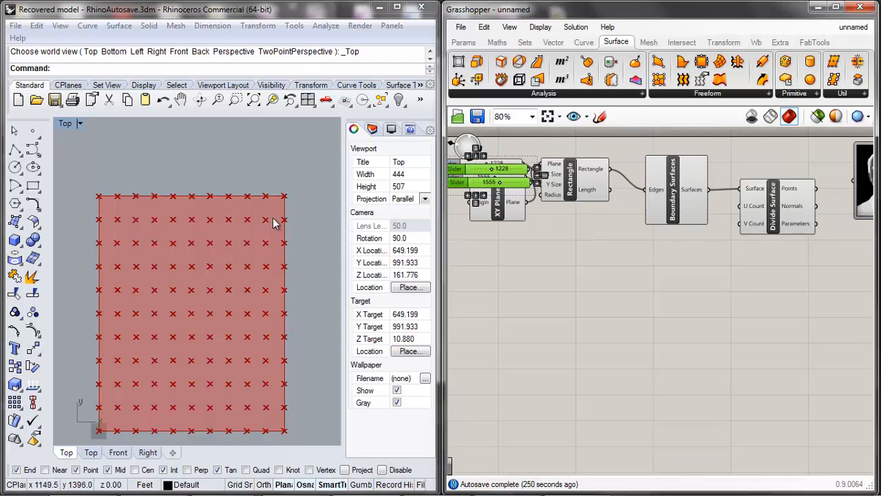
{"action": "left_click_drag", "start_coordinate": [520, 169], "coordinate": [521, 151]}
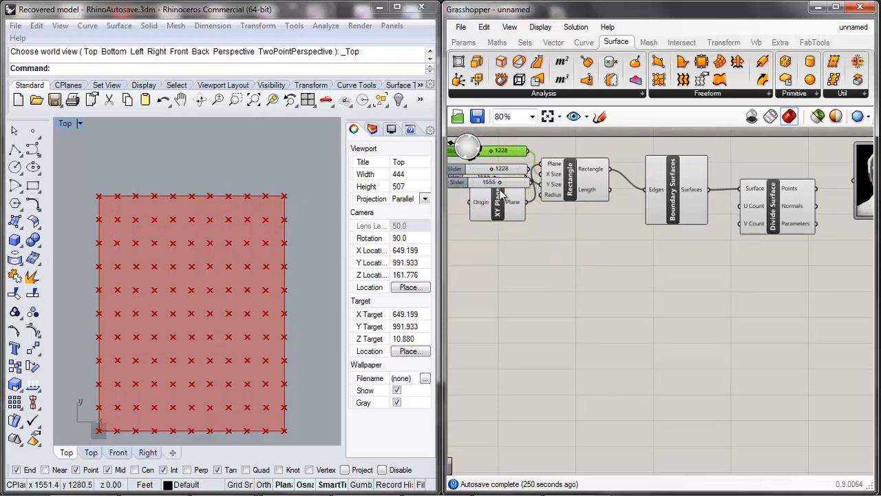
{"action": "left_click_drag", "start_coordinate": [503, 183], "coordinate": [514, 256]}
Place the unwired 1228 slider copy below the XY Plane and keep the wired 1228 slider above the wired 1555 slider
{"action": "left_click", "coordinate": [508, 167]}
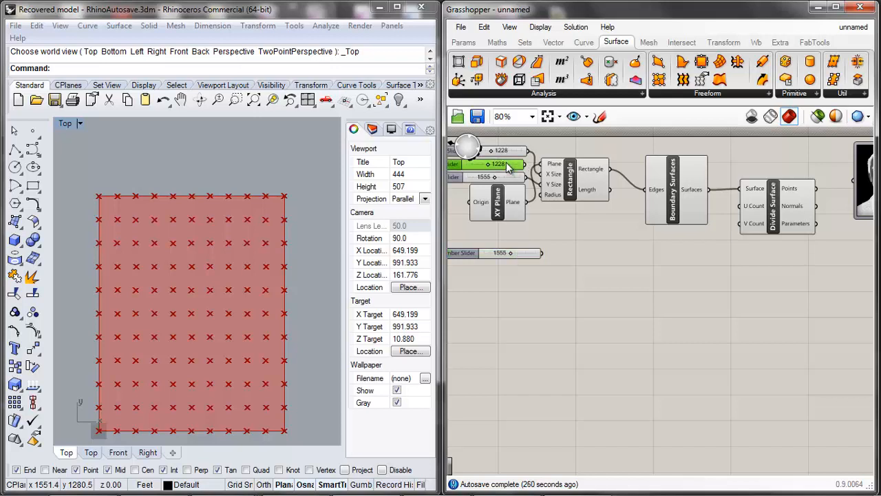
{"action": "left_click_drag", "start_coordinate": [508, 158], "coordinate": [619, 246]}
{"action": "scroll", "coordinate": [549, 278], "scroll_direction": "down", "scroll_amount": 2}
{"action": "scroll", "coordinate": [534, 211], "scroll_direction": "up", "scroll_amount": 5}
{"action": "left_click", "coordinate": [612, 252]}
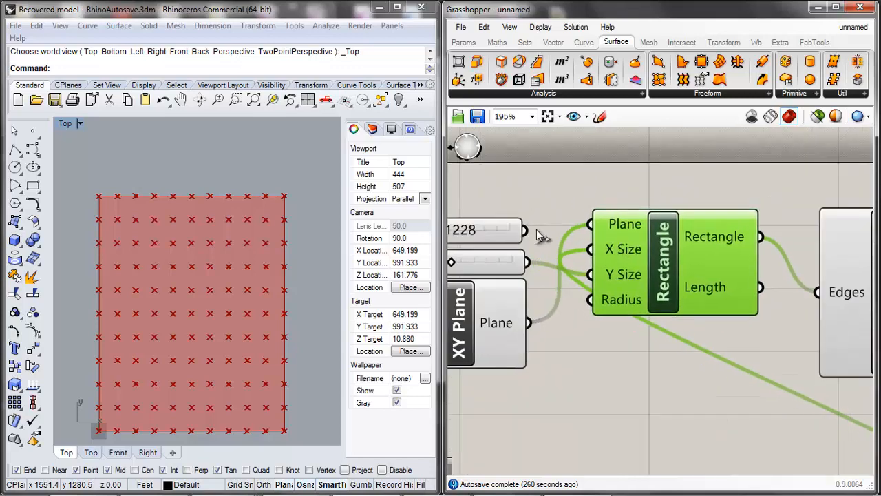
{"action": "left_click_drag", "start_coordinate": [518, 233], "coordinate": [597, 203]}
{"action": "scroll", "coordinate": [591, 184], "scroll_direction": "down", "scroll_amount": 3}
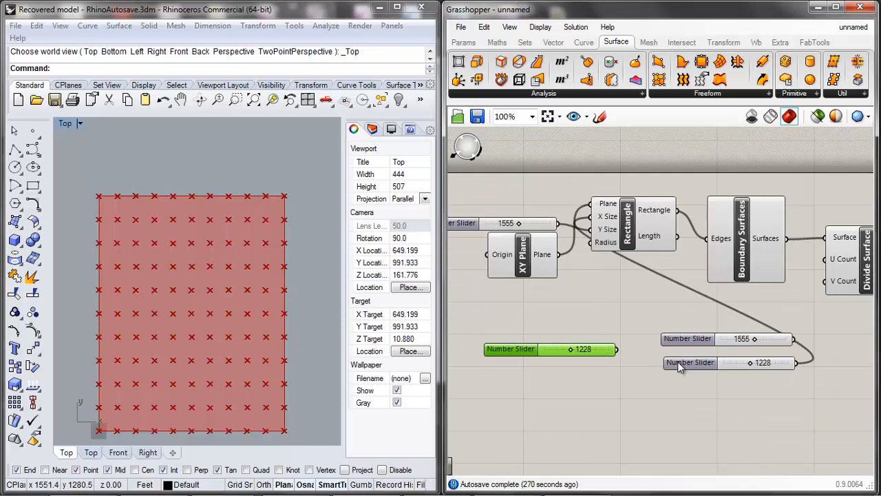
{"action": "left_click_drag", "start_coordinate": [678, 366], "coordinate": [453, 205]}
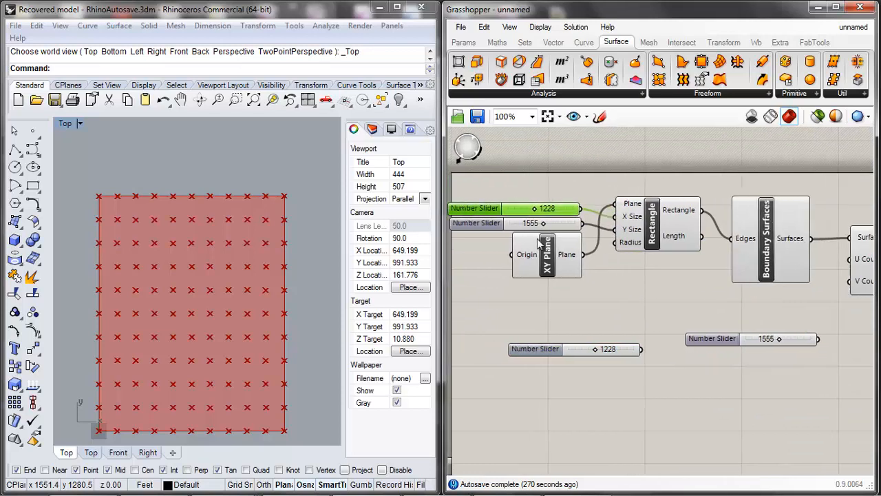
Set the duplicated 1555 slider to 10 and place it below the Boundary Surfaces component
{"action": "right_click_drag", "start_coordinate": [750, 331], "coordinate": [613, 293]}
{"action": "double_click", "coordinate": [627, 300]}
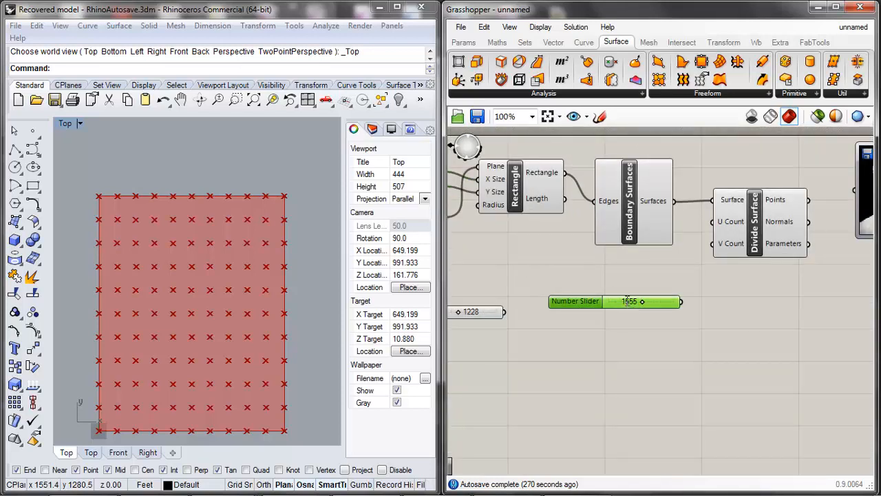
{"action": "type", "text": "10"}
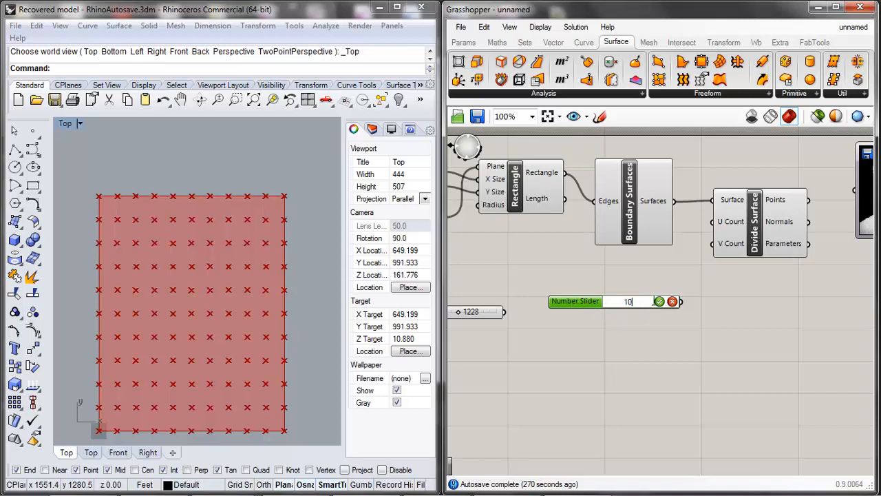
{"action": "key", "text": "Return"}
{"action": "left_click_drag", "start_coordinate": [585, 301], "coordinate": [590, 294]}
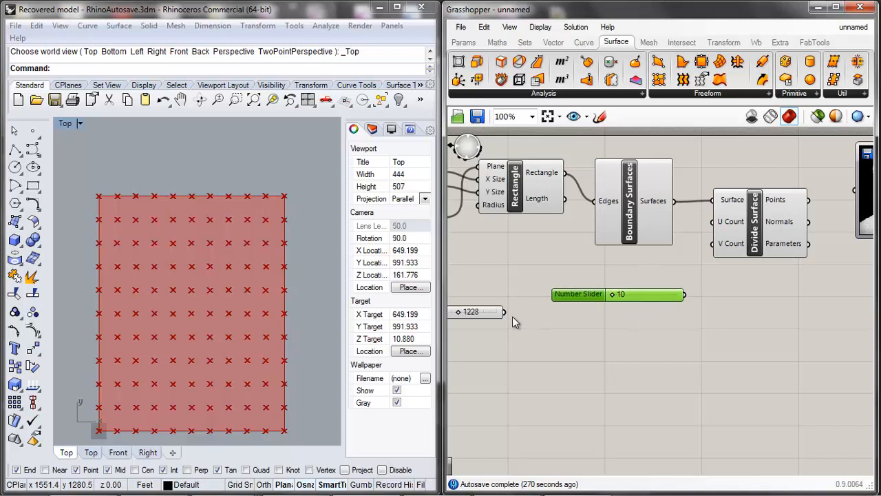
Move the duplicated 1228 slider directly under the 10 slider and set its value to 20
{"action": "left_click_drag", "start_coordinate": [499, 312], "coordinate": [661, 322]}
{"action": "double_click", "coordinate": [613, 322]}
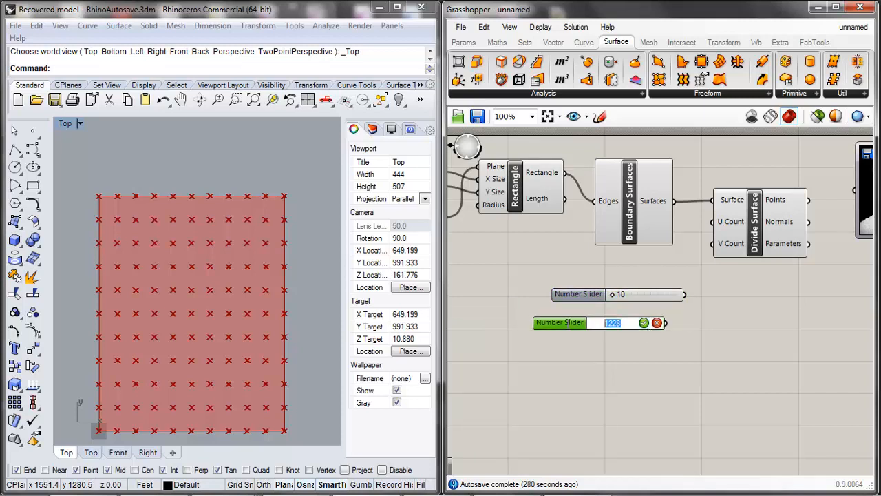
{"action": "type", "text": "20"}
{"action": "left_click", "coordinate": [644, 323]}
{"action": "left_click_drag", "start_coordinate": [619, 323], "coordinate": [631, 312]}
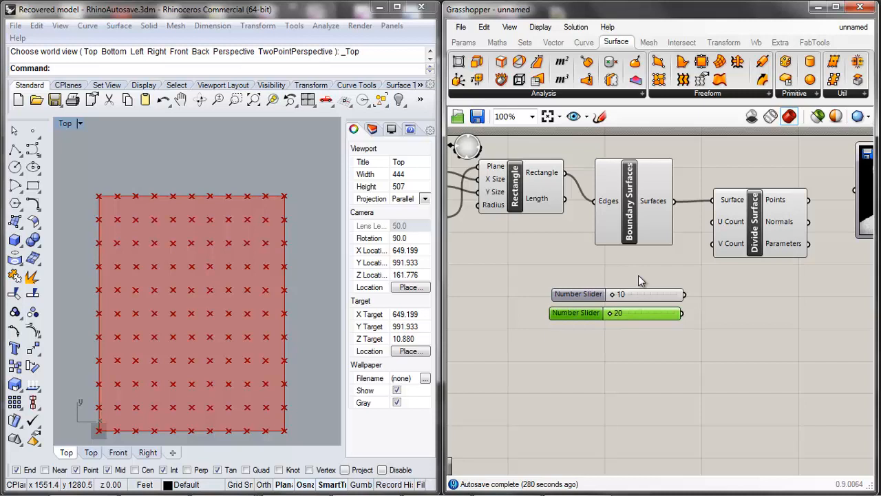
Wire the 10 slider into Divide Surface's U Count and the 20 slider into its V Count, keeping both sliders closely stacked
{"action": "scroll", "coordinate": [685, 279], "scroll_direction": "up", "scroll_amount": 2}
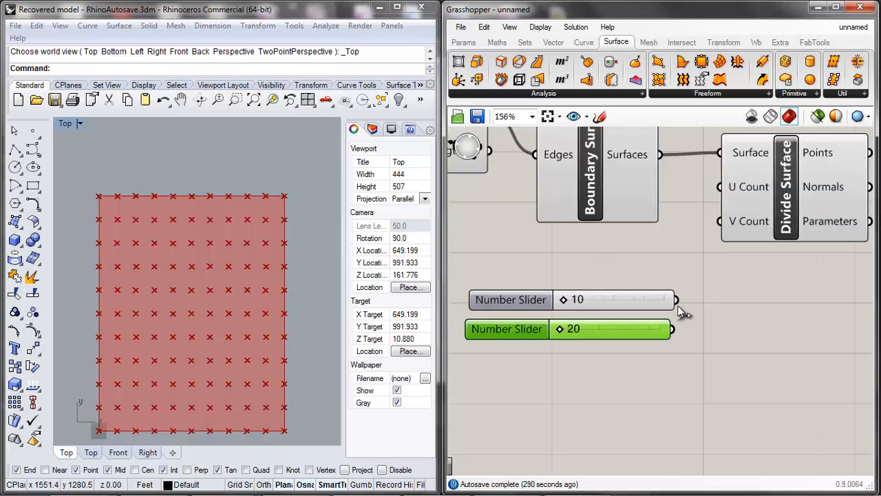
{"action": "left_click_drag", "start_coordinate": [676, 300], "coordinate": [719, 200]}
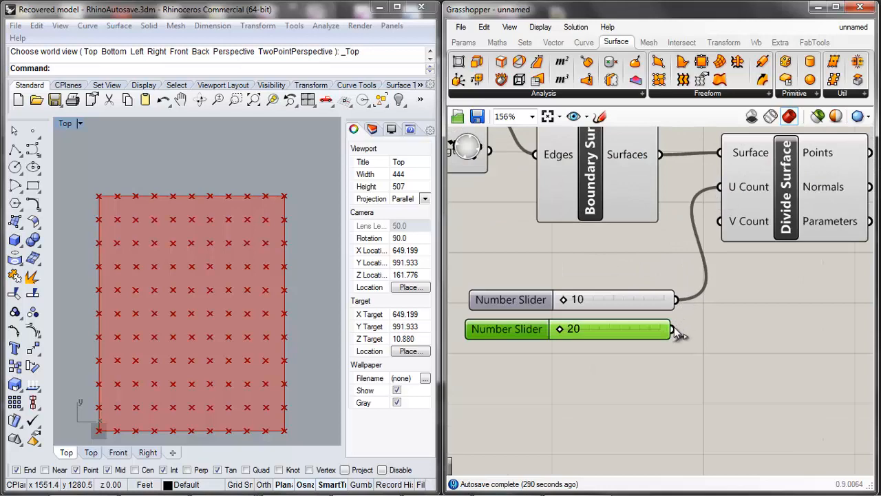
{"action": "left_click_drag", "start_coordinate": [673, 329], "coordinate": [719, 221]}
{"action": "left_click", "coordinate": [533, 265]}
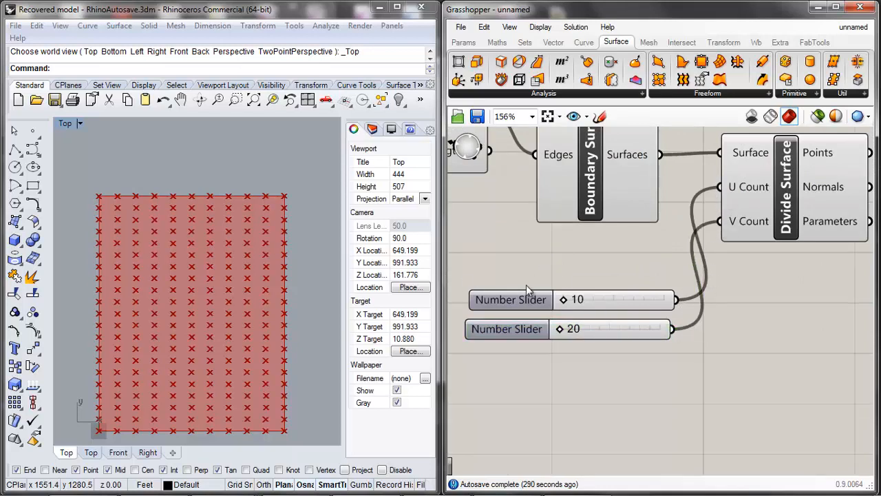
{"action": "left_click_drag", "start_coordinate": [524, 300], "coordinate": [522, 303]}
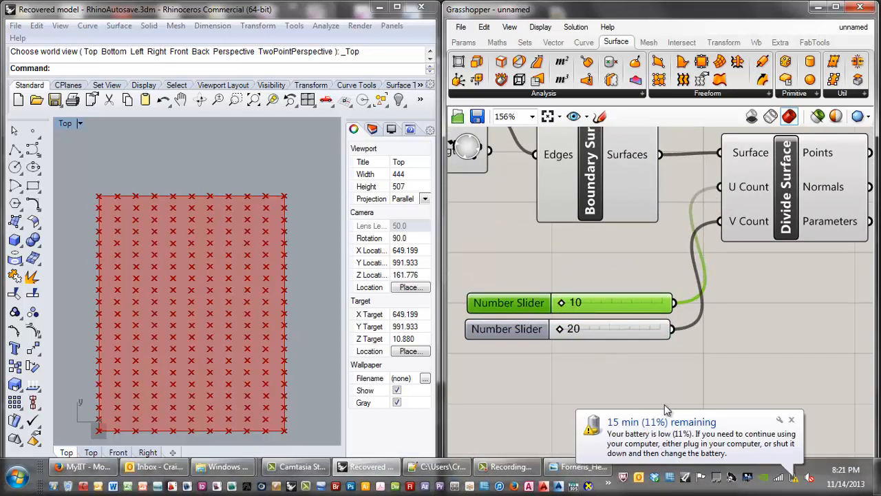
{"action": "left_click", "coordinate": [777, 358]}
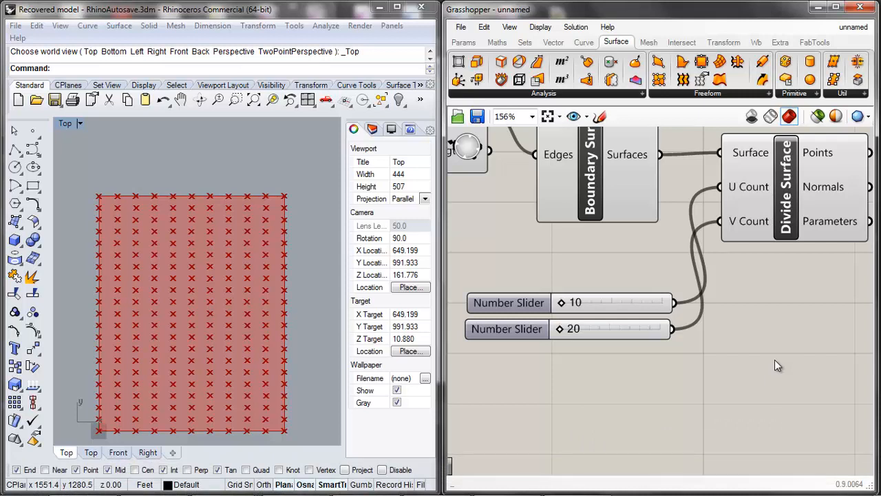
Reposition Divide Surface and move the Image Sampler and Panel together to leave more space between them
{"action": "scroll", "coordinate": [701, 333], "scroll_direction": "up", "scroll_amount": 3}
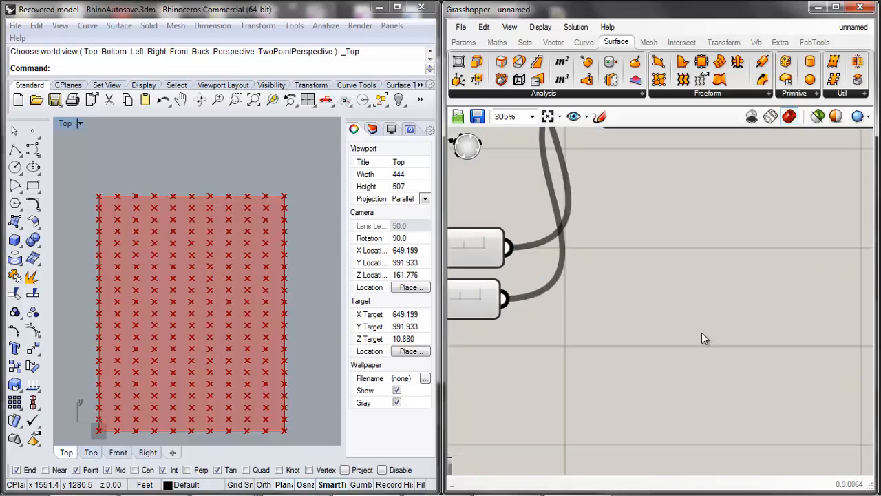
{"action": "scroll", "coordinate": [591, 280], "scroll_direction": "down", "scroll_amount": 7}
{"action": "scroll", "coordinate": [627, 251], "scroll_direction": "up", "scroll_amount": 3}
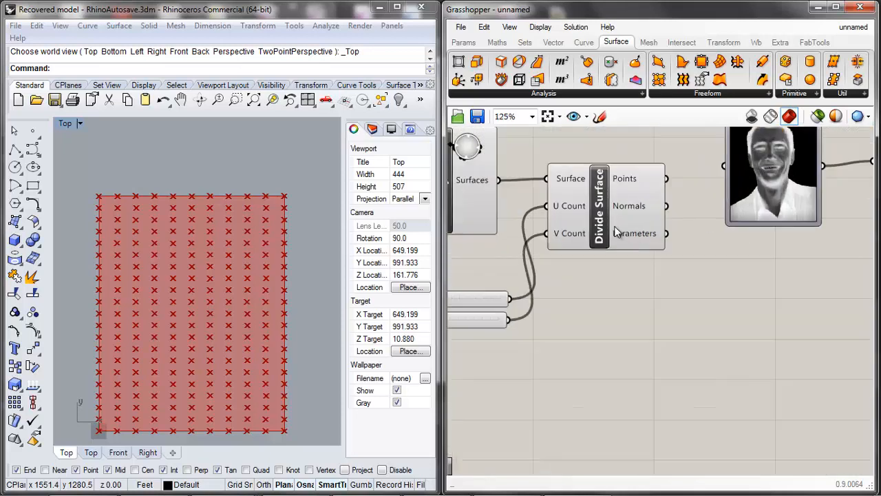
{"action": "left_click_drag", "start_coordinate": [614, 226], "coordinate": [589, 221]}
{"action": "right_click_drag", "start_coordinate": [833, 260], "coordinate": [711, 262]}
{"action": "scroll", "coordinate": [487, 260], "scroll_direction": "down", "scroll_amount": 2}
{"action": "left_click_drag", "start_coordinate": [755, 263], "coordinate": [584, 143]}
{"action": "left_click_drag", "start_coordinate": [615, 204], "coordinate": [689, 225]}
{"action": "left_click", "coordinate": [552, 205]}
Wire the Points output of Divide Surface into the Image Sampler's input
{"action": "scroll", "coordinate": [553, 205], "scroll_direction": "up", "scroll_amount": 2}
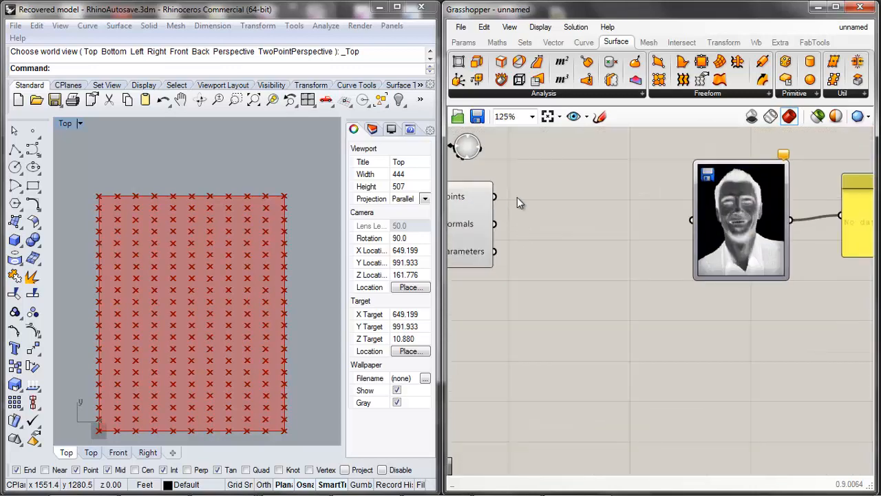
{"action": "left_click", "coordinate": [517, 197]}
{"action": "left_click_drag", "start_coordinate": [539, 194], "coordinate": [691, 220]}
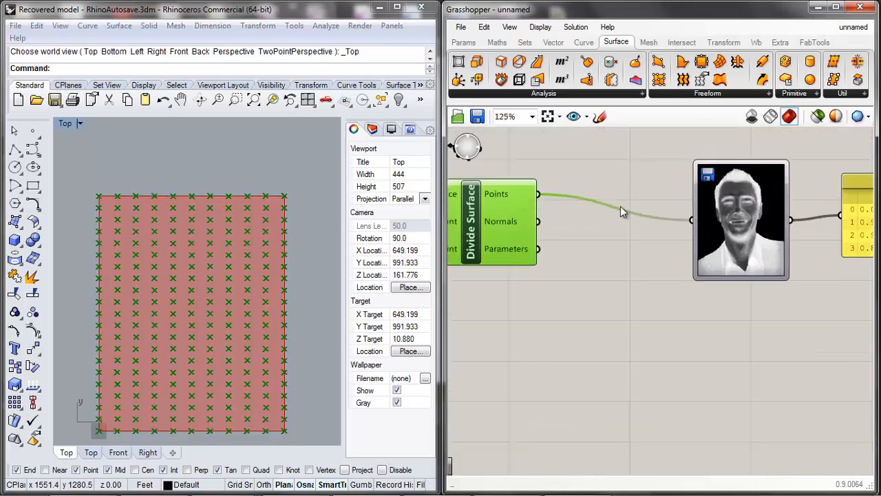
{"action": "left_click", "coordinate": [618, 209]}
Examine the sampled brightness values listed in the Panel against the point grid in the Top viewport
{"action": "scroll", "coordinate": [533, 195], "scroll_direction": "down", "scroll_amount": 2}
{"action": "right_click_drag", "start_coordinate": [796, 212], "coordinate": [685, 204]}
{"action": "scroll", "coordinate": [681, 201], "scroll_direction": "up", "scroll_amount": 1}
{"action": "left_click", "coordinate": [503, 188]}
{"action": "scroll", "coordinate": [505, 189], "scroll_direction": "up", "scroll_amount": 2}
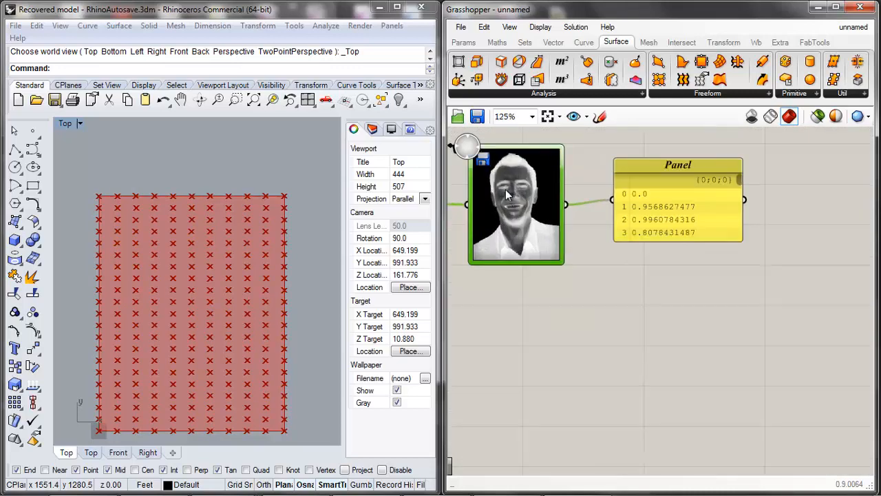
{"action": "left_click", "coordinate": [677, 205]}
{"action": "scroll", "coordinate": [677, 204], "scroll_direction": "up", "scroll_amount": 3}
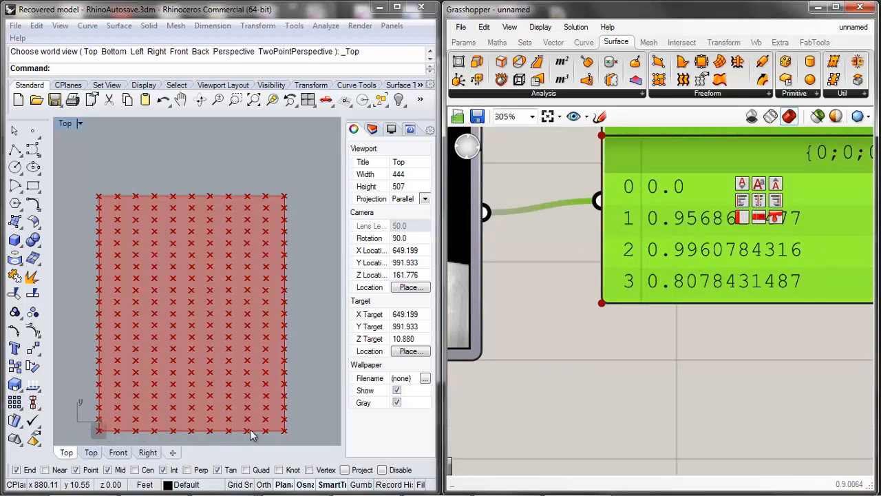
Compare the sampled brightness values in the Panel with the surface's point grid and the inverted headshot
{"action": "scroll", "coordinate": [164, 227], "scroll_direction": "down", "scroll_amount": 3}
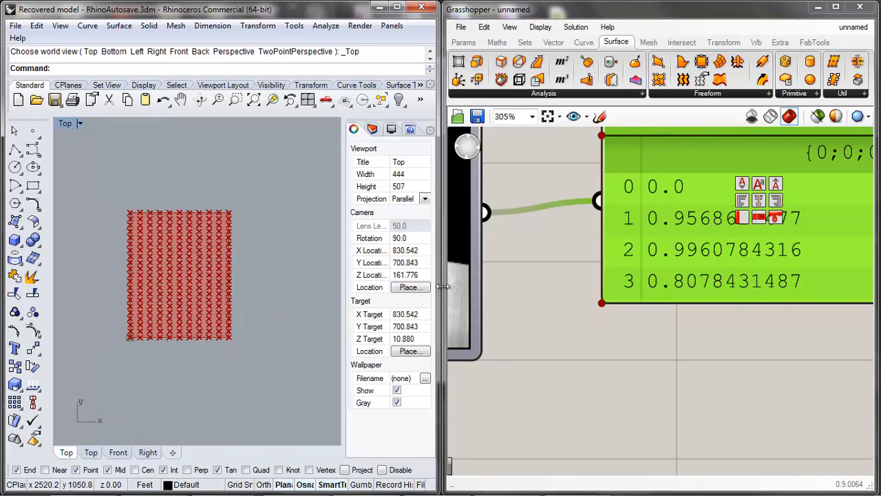
{"action": "scroll", "coordinate": [142, 336], "scroll_direction": "up", "scroll_amount": 3}
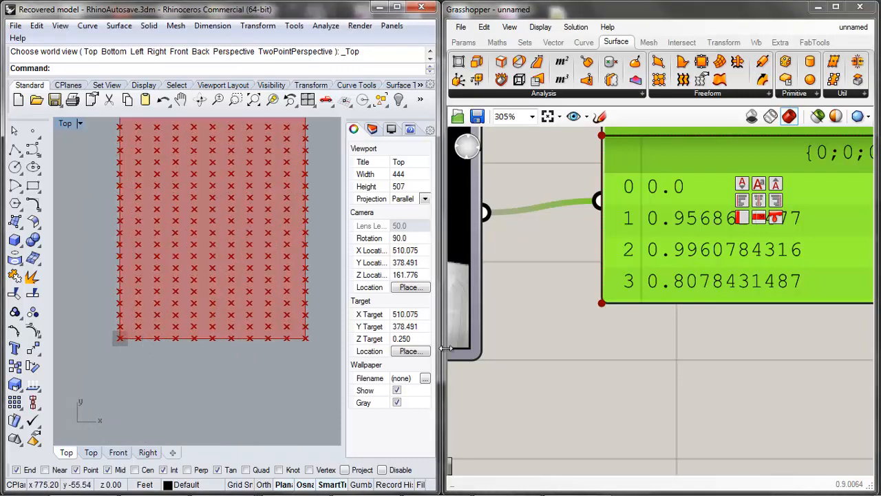
{"action": "left_click", "coordinate": [522, 321]}
{"action": "scroll", "coordinate": [523, 322], "scroll_direction": "down", "scroll_amount": 4}
{"action": "scroll", "coordinate": [732, 284], "scroll_direction": "up", "scroll_amount": 5}
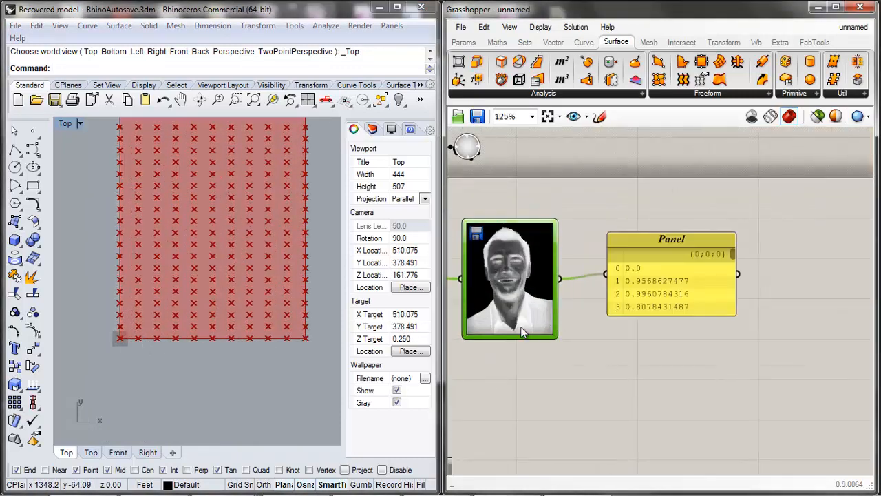
{"action": "left_click_drag", "start_coordinate": [583, 284], "coordinate": [581, 274]}
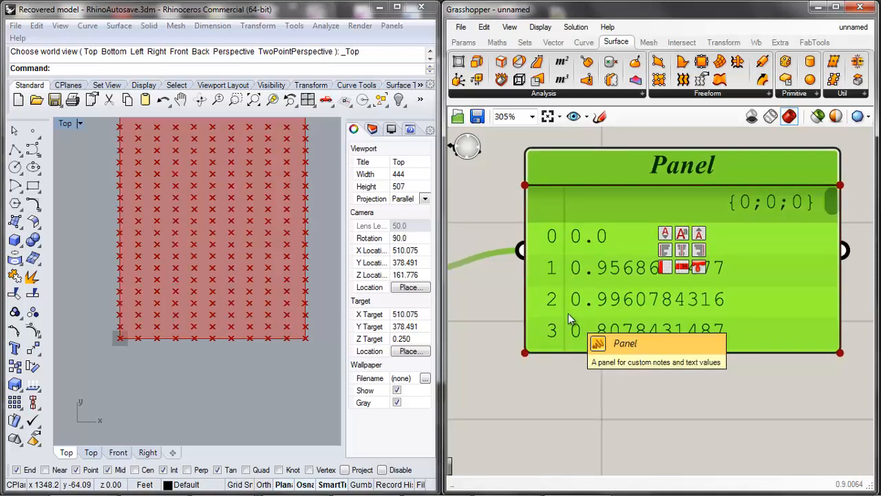
{"action": "scroll", "coordinate": [568, 313], "scroll_direction": "down", "scroll_amount": 3}
{"action": "scroll", "coordinate": [594, 265], "scroll_direction": "down", "scroll_amount": 3}
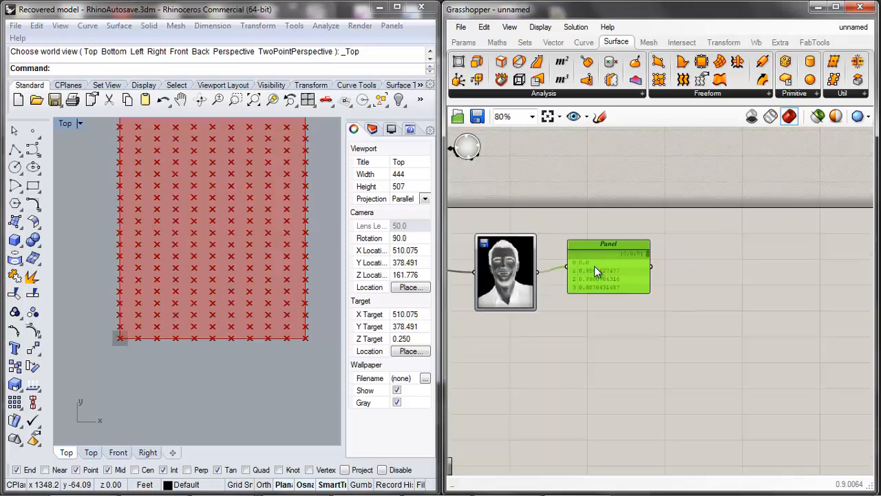
Raise the V Count slider to 462 and lengthen the Panel downward to show more sampled values
{"action": "scroll", "coordinate": [487, 288], "scroll_direction": "down", "scroll_amount": 4}
{"action": "scroll", "coordinate": [487, 287], "scroll_direction": "up", "scroll_amount": 5}
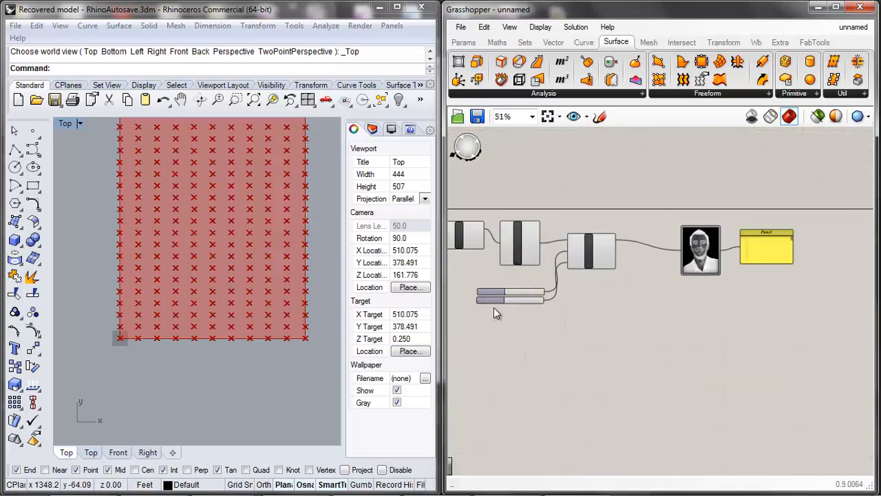
{"action": "left_click_drag", "start_coordinate": [522, 304], "coordinate": [541, 301]}
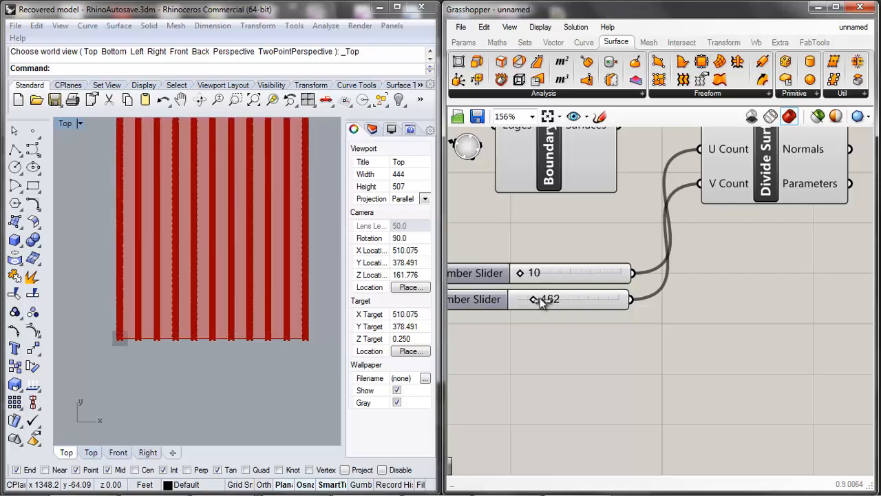
{"action": "scroll", "coordinate": [513, 339], "scroll_direction": "down", "scroll_amount": 3}
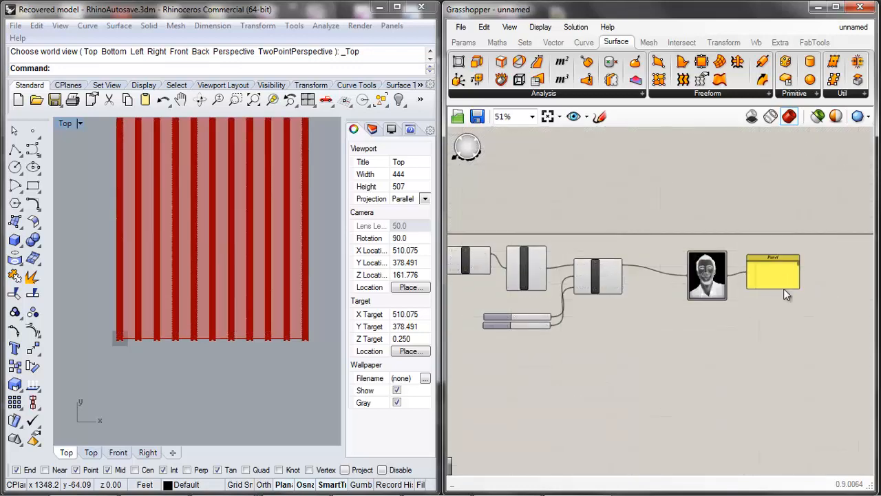
{"action": "left_click_drag", "start_coordinate": [784, 289], "coordinate": [774, 453]}
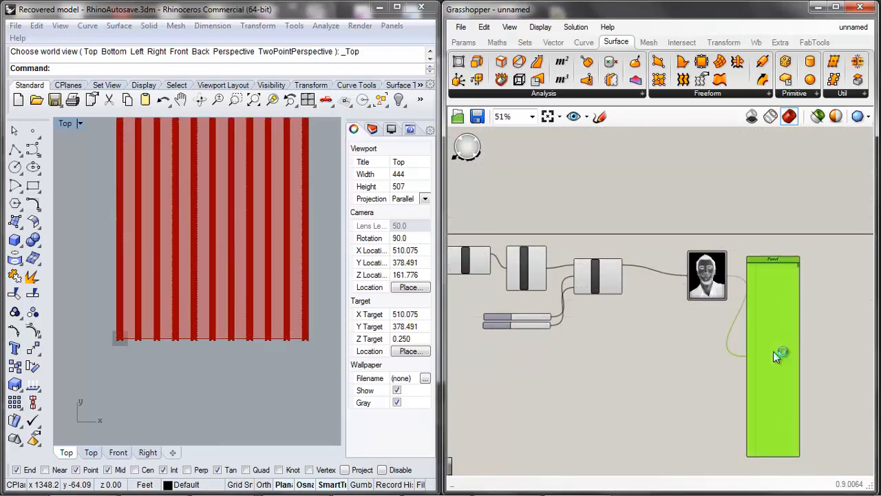
Lower the V Count slider to 120, and set it back to 20
{"action": "left_click", "coordinate": [497, 333]}
{"action": "scroll", "coordinate": [500, 332], "scroll_direction": "up", "scroll_amount": 5}
{"action": "left_click_drag", "start_coordinate": [565, 315], "coordinate": [526, 322]}
{"action": "scroll", "coordinate": [492, 340], "scroll_direction": "down", "scroll_amount": 5}
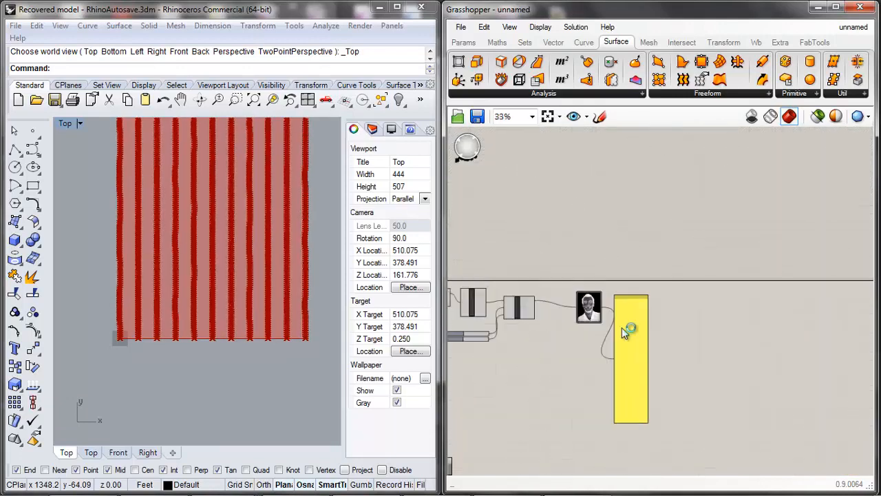
{"action": "scroll", "coordinate": [594, 339], "scroll_direction": "up", "scroll_amount": 6}
{"action": "double_click", "coordinate": [585, 318]}
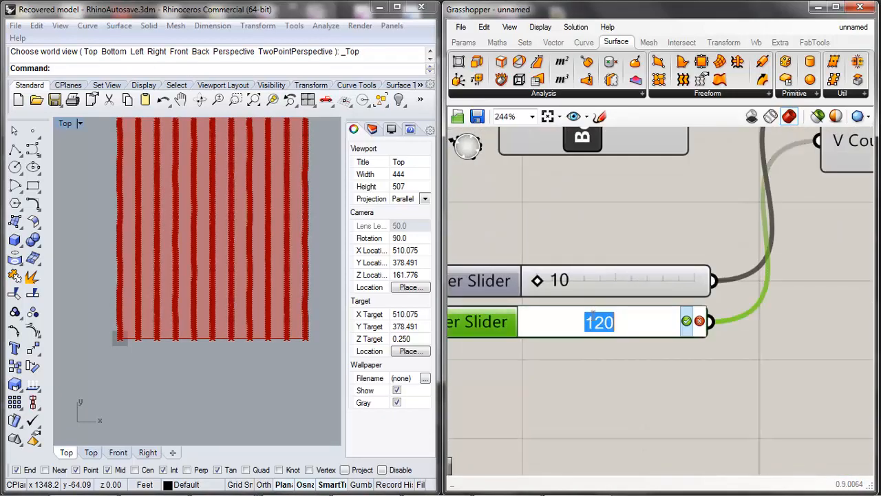
{"action": "type", "text": "20"}
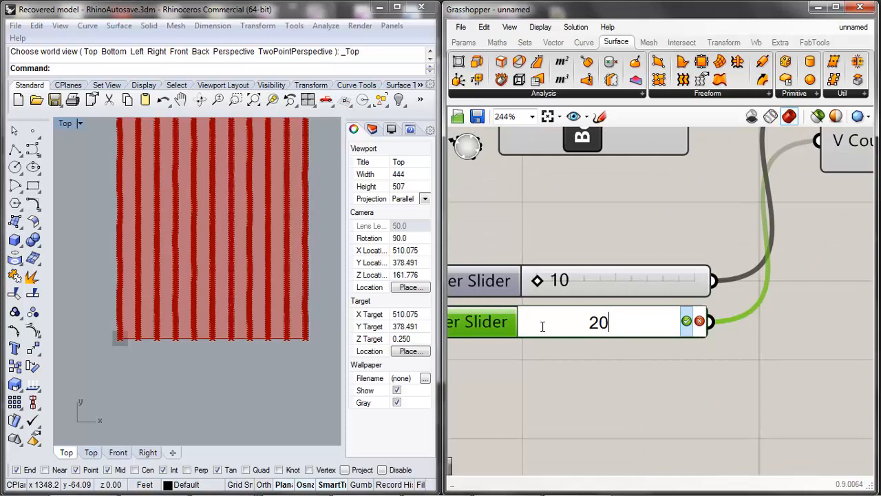
{"action": "left_click", "coordinate": [686, 321]}
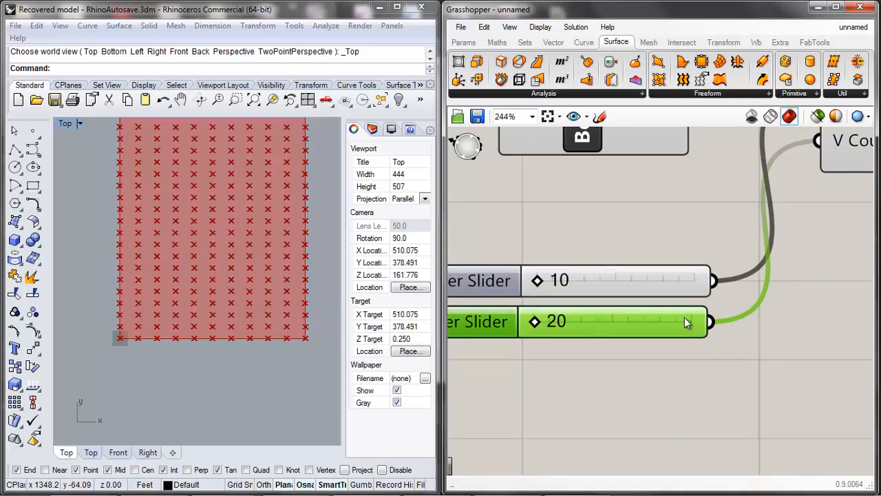
Move the Image Sampler closer to Divide Surface and delete the Panel
{"action": "scroll", "coordinate": [643, 240], "scroll_direction": "down", "scroll_amount": 6}
{"action": "scroll", "coordinate": [644, 274], "scroll_direction": "up", "scroll_amount": 3}
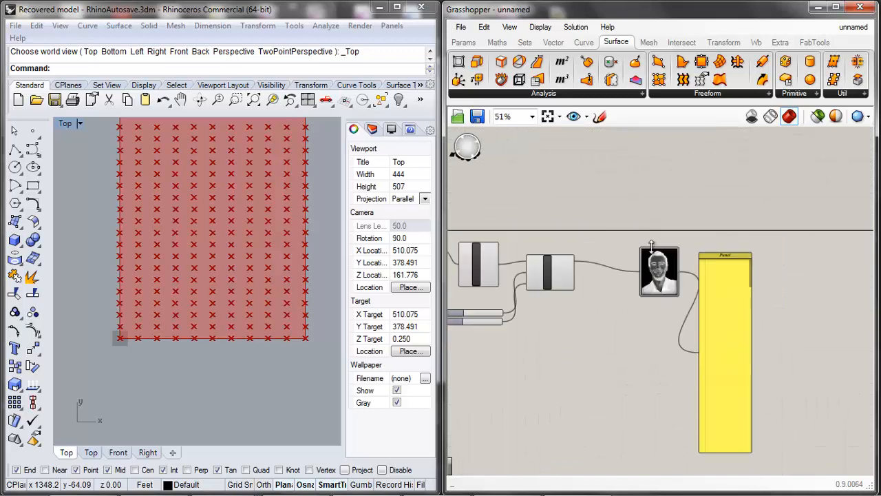
{"action": "left_click", "coordinate": [747, 317]}
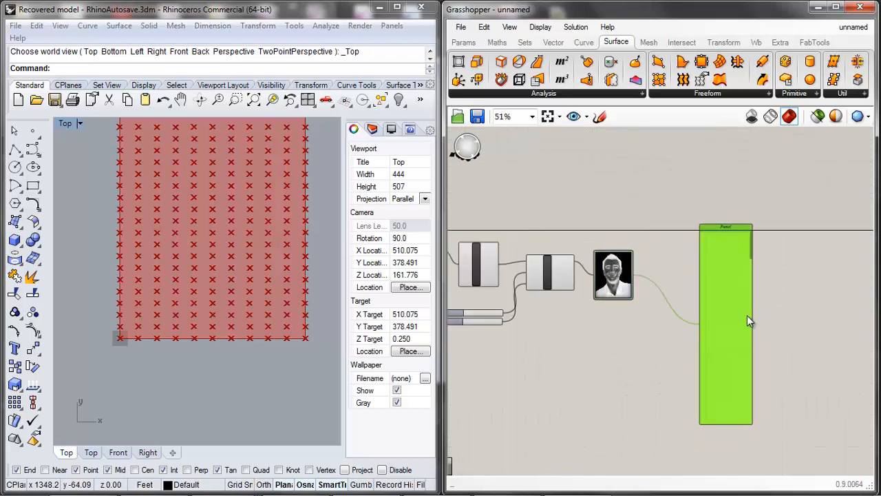
{"action": "scroll", "coordinate": [722, 301], "scroll_direction": "up", "scroll_amount": 2}
{"action": "key", "text": "Delete"}
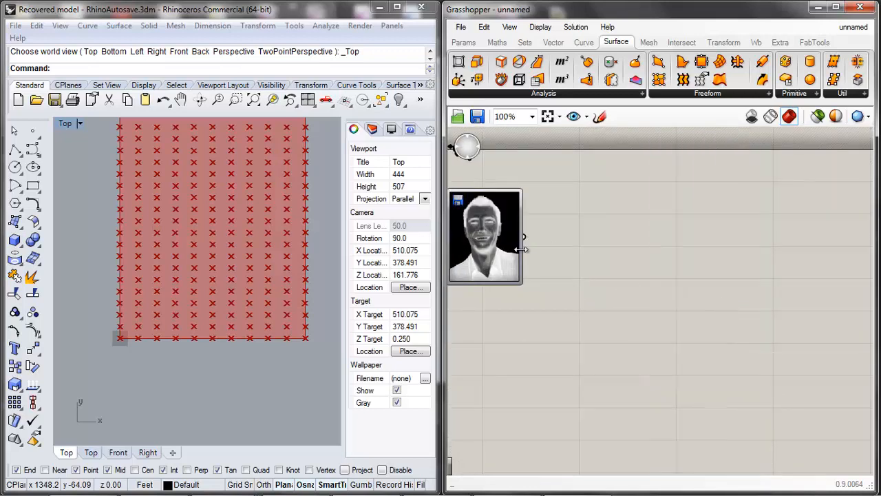
Try adding a Circle CNR component with the Image Sampler's output wired into its Center input
{"action": "scroll", "coordinate": [533, 238], "scroll_direction": "up", "scroll_amount": 2}
{"action": "double_click", "coordinate": [620, 225]}
{"action": "type", "text": "circle"}
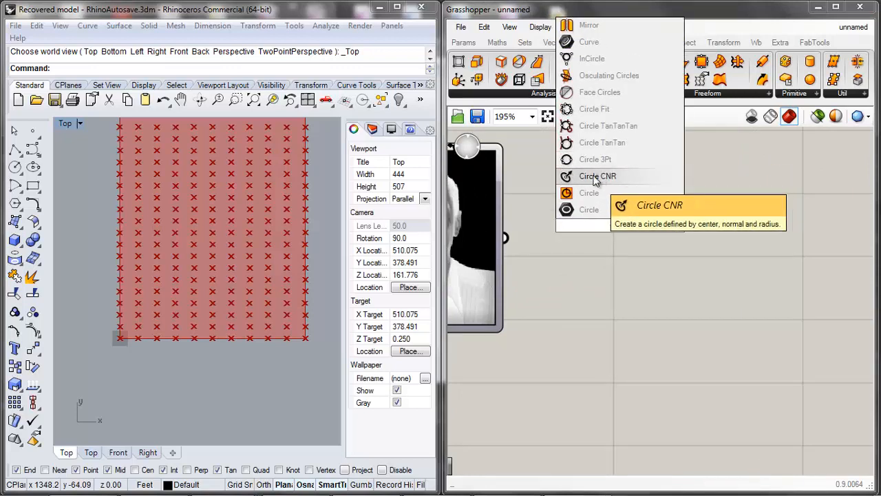
{"action": "left_click", "coordinate": [592, 176]}
{"action": "scroll", "coordinate": [740, 256], "scroll_direction": "down", "scroll_amount": 2}
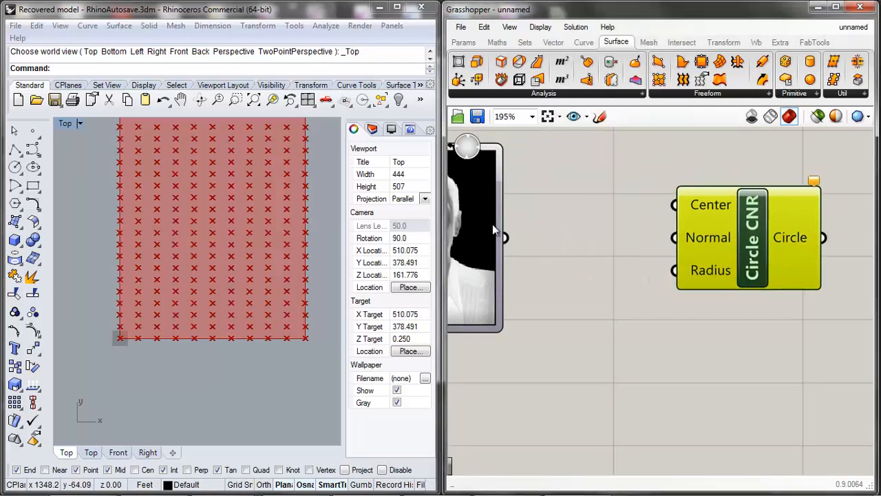
{"action": "left_click_drag", "start_coordinate": [544, 240], "coordinate": [679, 214]}
{"action": "scroll", "coordinate": [702, 254], "scroll_direction": "up", "scroll_amount": 1}
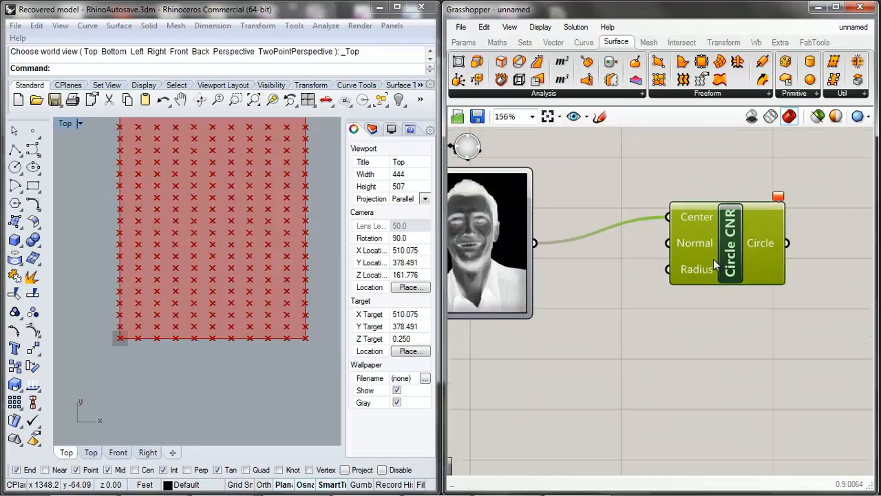
Check the error message on Circle CNR and delete the component
{"action": "scroll", "coordinate": [695, 240], "scroll_direction": "up", "scroll_amount": 1}
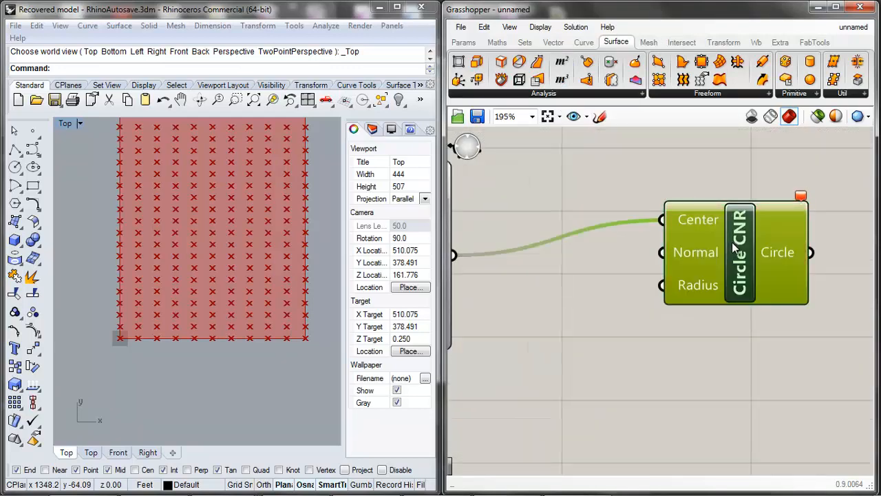
{"action": "scroll", "coordinate": [702, 250], "scroll_direction": "down", "scroll_amount": 2}
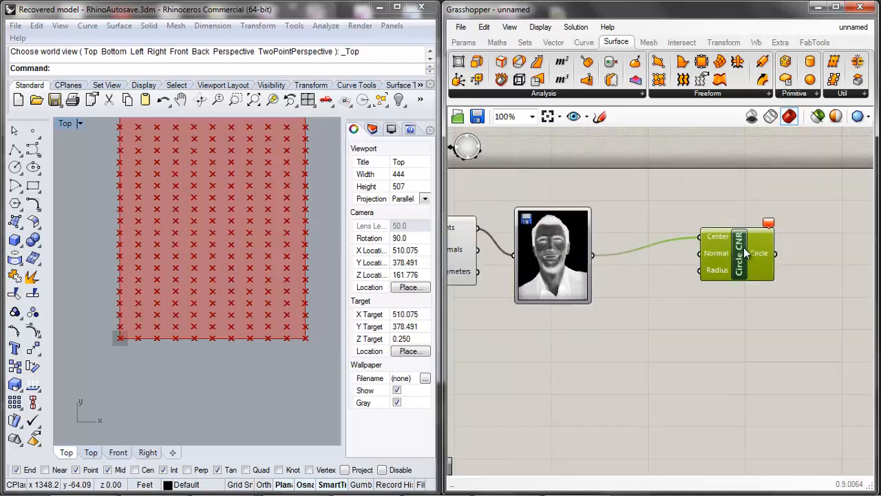
{"action": "scroll", "coordinate": [745, 245], "scroll_direction": "up", "scroll_amount": 2}
{"action": "mouse_move", "coordinate": [798, 205]}
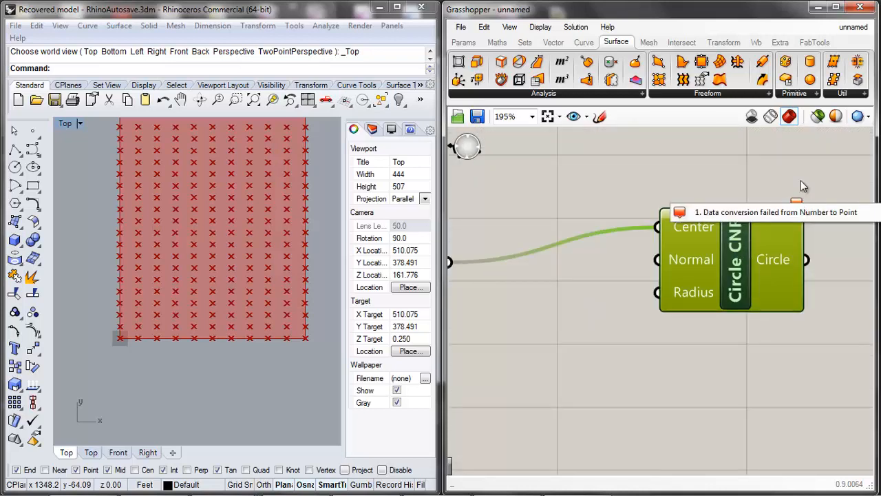
{"action": "left_click", "coordinate": [801, 180]}
{"action": "left_click", "coordinate": [742, 270]}
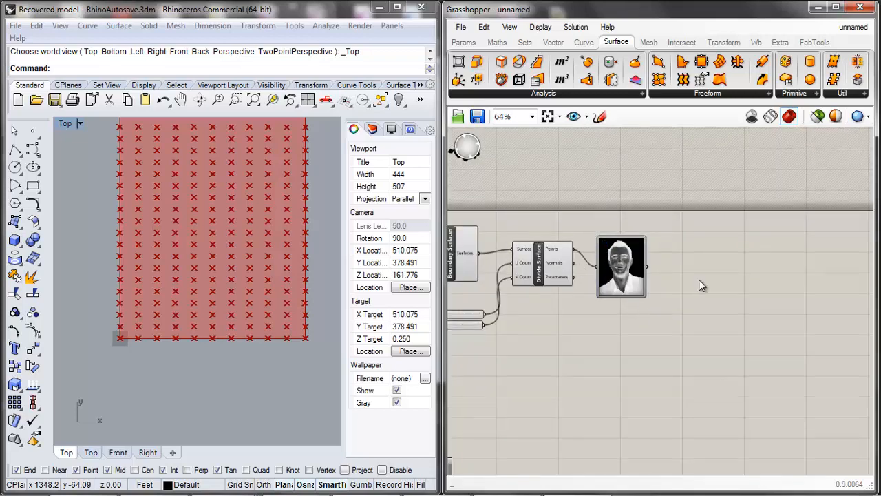
Add a Circle CNR component, wiring Divide Surface's Points into its Center and the Image Sampler's output into its Radius
{"action": "double_click", "coordinate": [723, 285]}
{"action": "type", "text": "circle"}
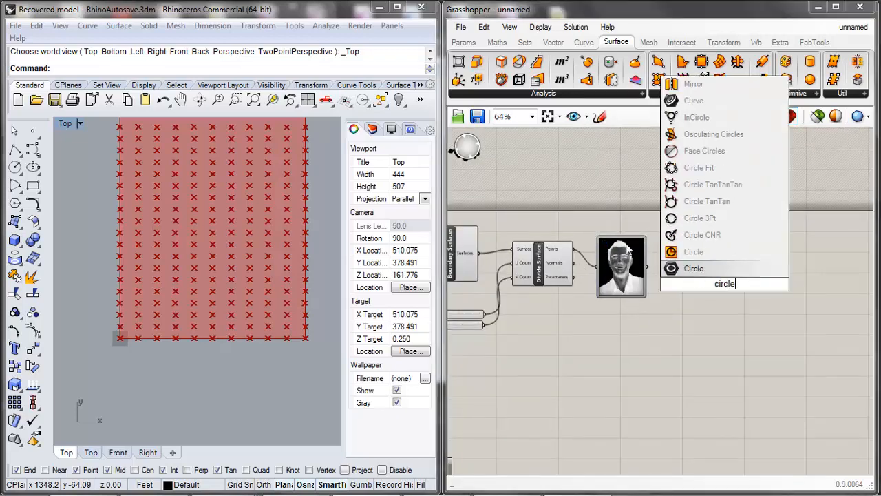
{"action": "left_click", "coordinate": [699, 234]}
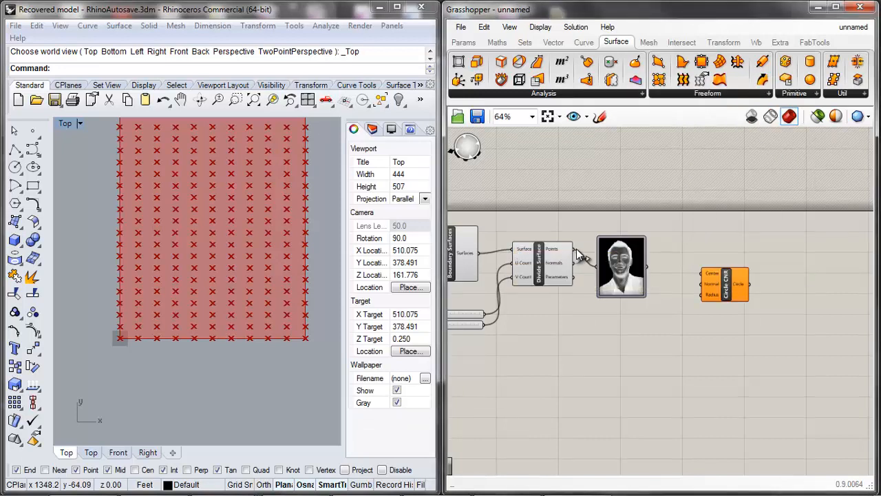
{"action": "left_click_drag", "start_coordinate": [577, 250], "coordinate": [734, 246]}
{"action": "scroll", "coordinate": [734, 246], "scroll_direction": "up", "scroll_amount": 2}
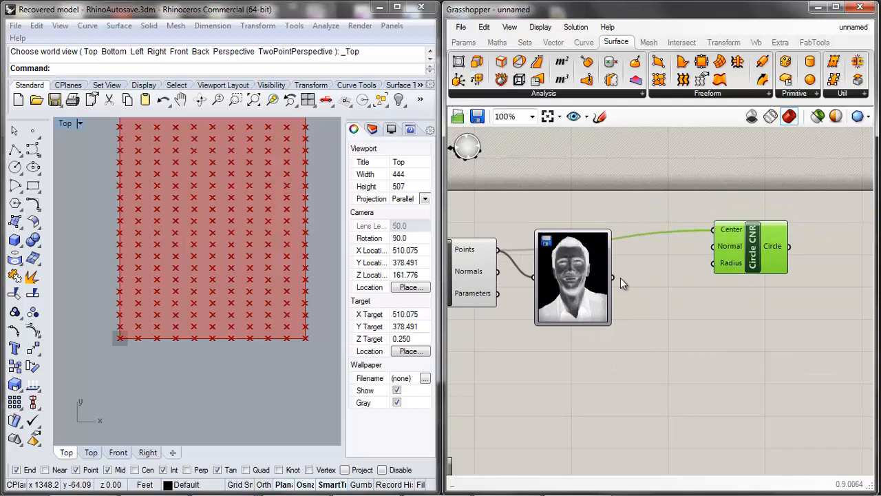
{"action": "left_click_drag", "start_coordinate": [613, 277], "coordinate": [689, 279]}
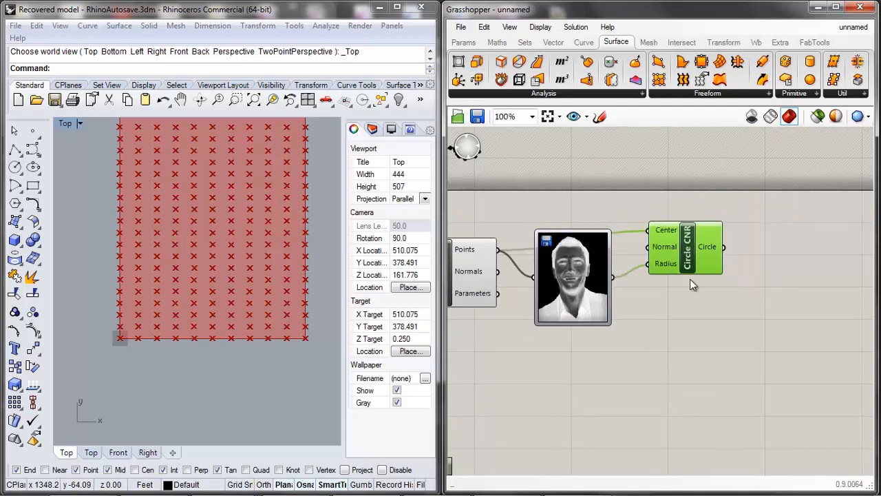
{"action": "left_click", "coordinate": [689, 279]}
Inspect the circles around the division points closely in the Top viewport
{"action": "scroll", "coordinate": [258, 227], "scroll_direction": "up", "scroll_amount": 10}
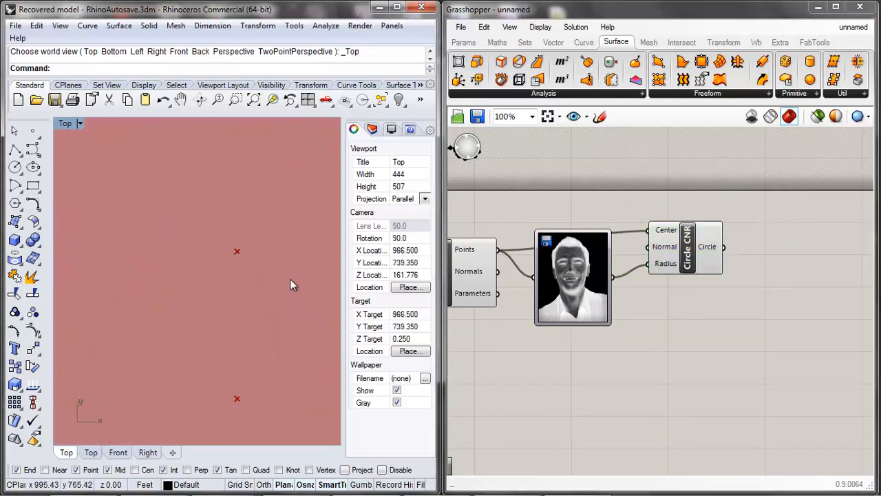
{"action": "scroll", "coordinate": [185, 201], "scroll_direction": "up", "scroll_amount": 20}
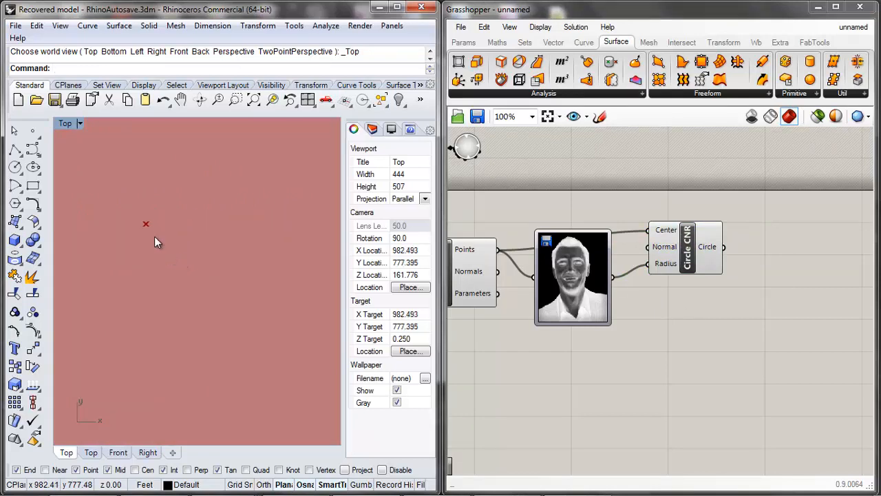
{"action": "scroll", "coordinate": [162, 228], "scroll_direction": "up", "scroll_amount": 10}
{"action": "scroll", "coordinate": [205, 256], "scroll_direction": "down", "scroll_amount": 5}
{"action": "scroll", "coordinate": [205, 256], "scroll_direction": "down", "scroll_amount": 3}
{"action": "scroll", "coordinate": [141, 307], "scroll_direction": "up", "scroll_amount": 12}
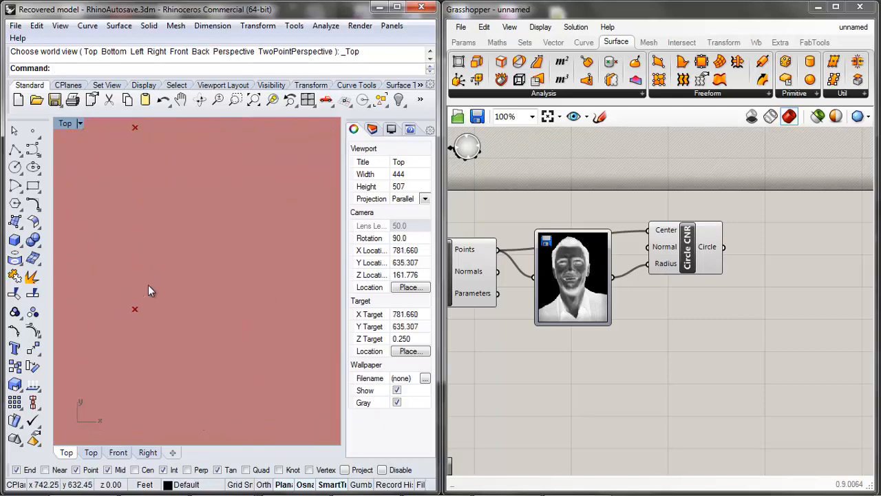
{"action": "scroll", "coordinate": [153, 307], "scroll_direction": "up", "scroll_amount": 5}
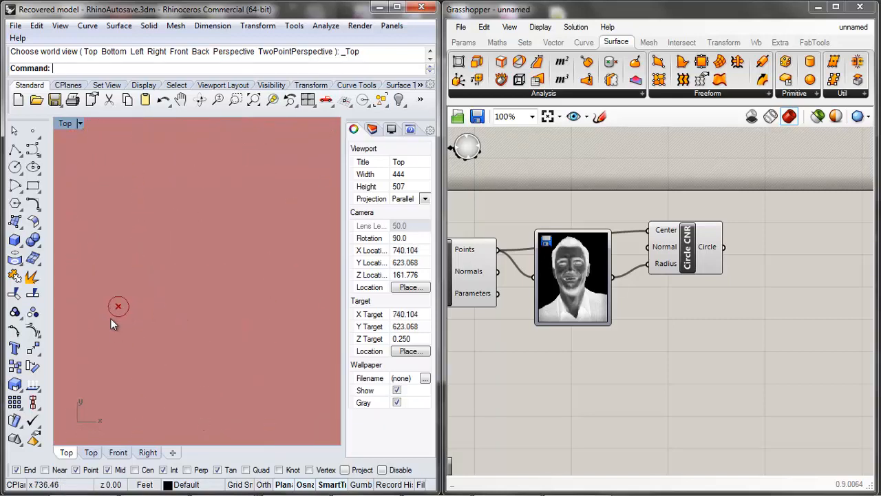
Move Circle CNR farther from the Image Sampler to leave more space between them
{"action": "scroll", "coordinate": [657, 357], "scroll_direction": "down", "scroll_amount": 1}
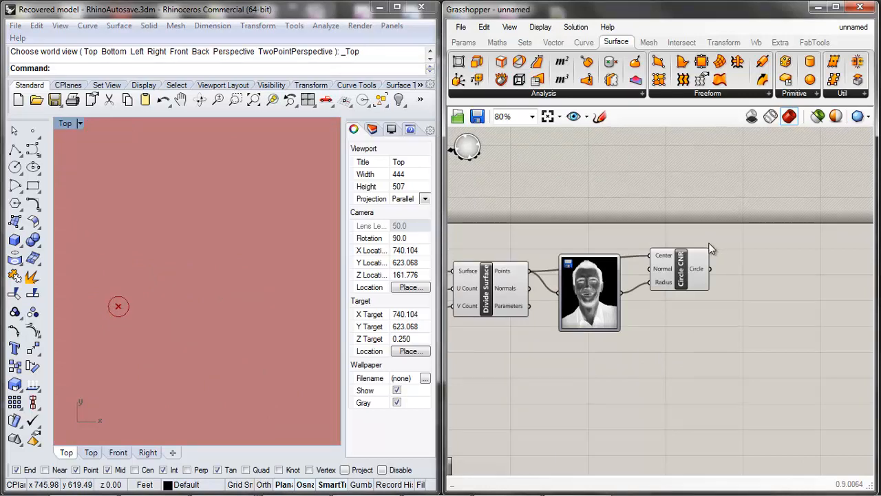
{"action": "left_click_drag", "start_coordinate": [691, 267], "coordinate": [719, 277]}
{"action": "left_click", "coordinate": [778, 324]}
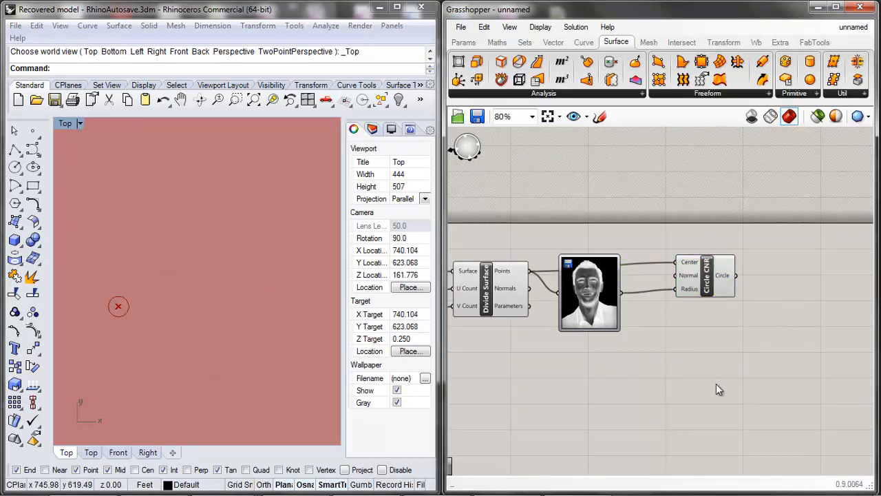
Add a Multiplication component below Circle CNR
{"action": "double_click", "coordinate": [699, 371]}
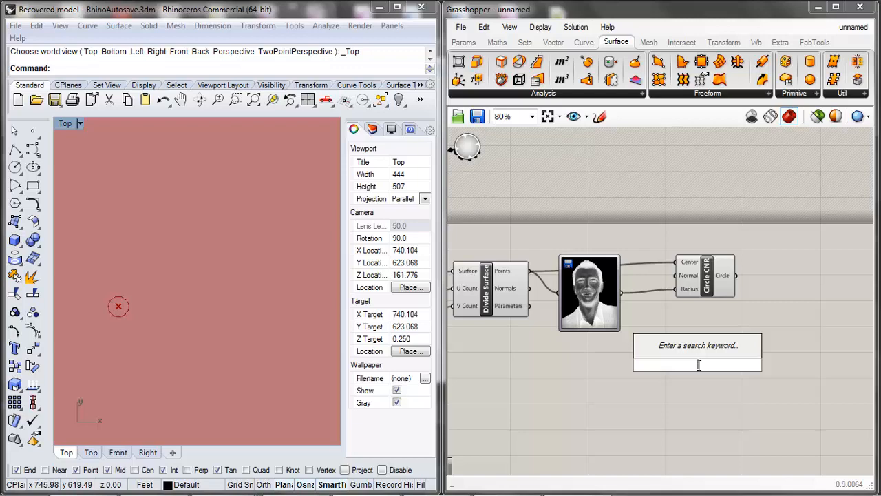
{"action": "type", "text": "m"}
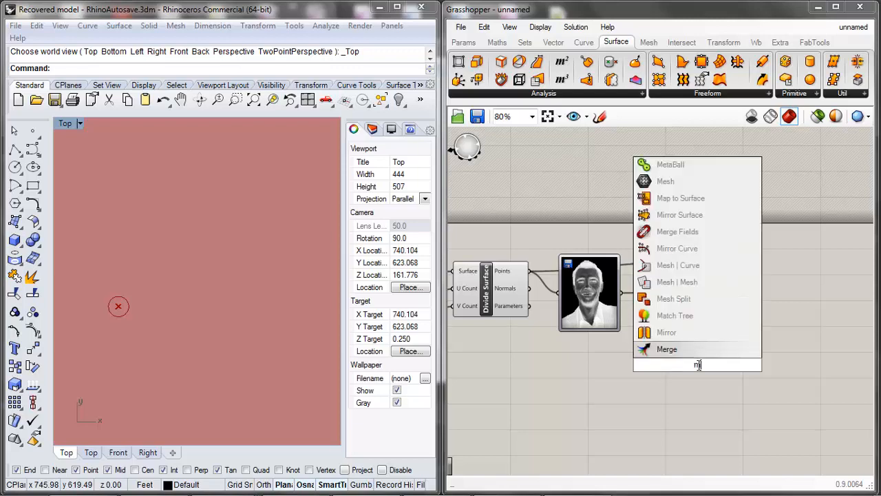
{"action": "type", "text": "ultipl"}
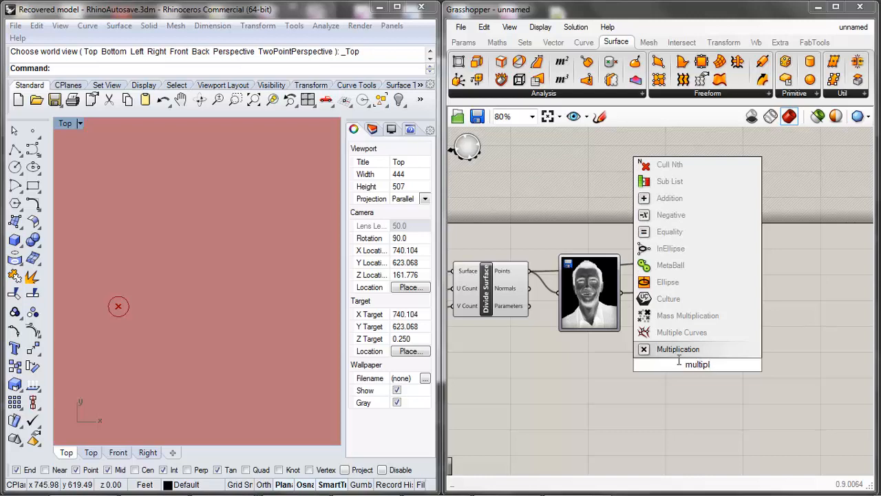
{"action": "key", "text": "Return"}
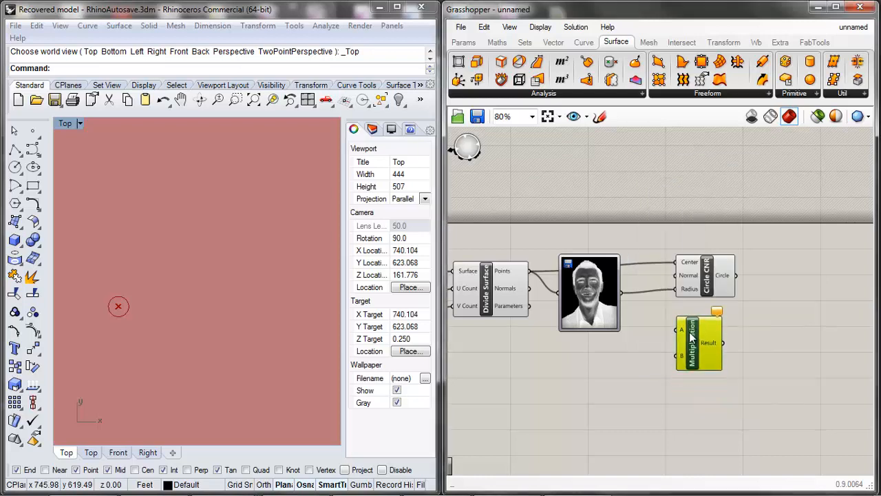
Duplicate the V Count number slider, place the copy beside the Multiplication component and wire it into input B
{"action": "scroll", "coordinate": [606, 367], "scroll_direction": "down", "scroll_amount": 3}
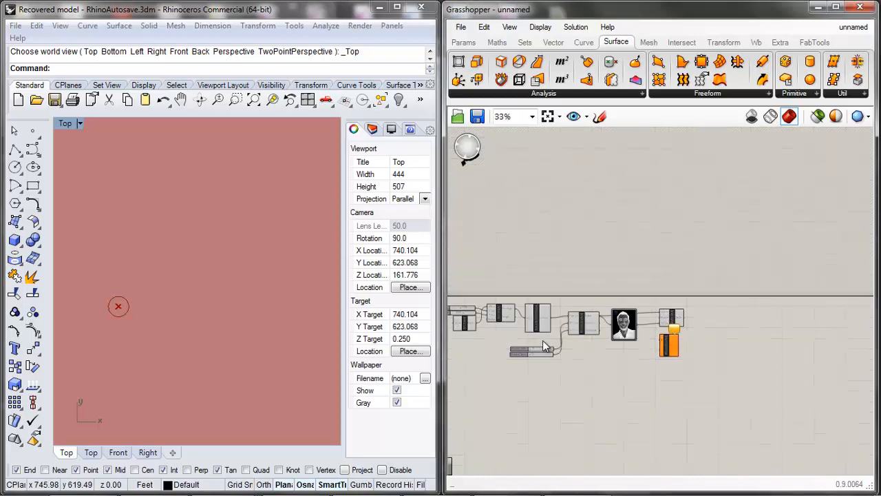
{"action": "scroll", "coordinate": [606, 367], "scroll_direction": "up", "scroll_amount": 2}
{"action": "left_click", "coordinate": [546, 372]}
{"action": "key", "text": "ctrl+c"}
{"action": "key", "text": "ctrl+v"}
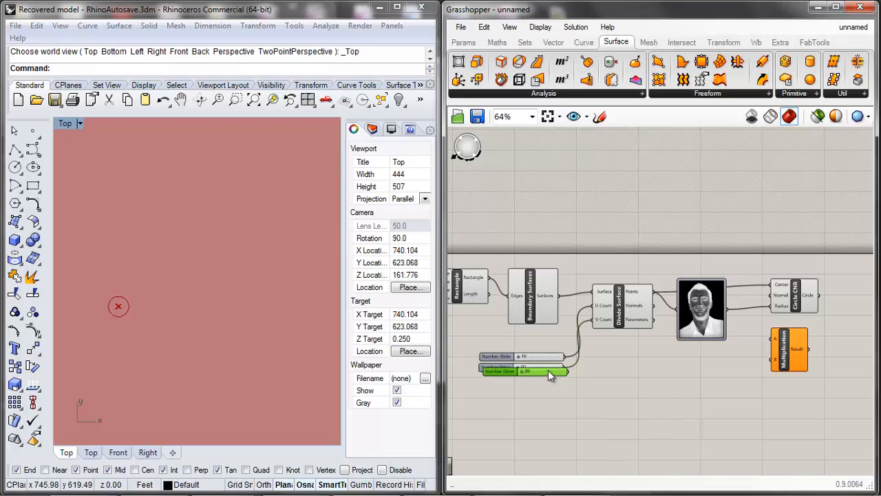
{"action": "left_click_drag", "start_coordinate": [548, 372], "coordinate": [824, 373]}
{"action": "scroll", "coordinate": [711, 361], "scroll_direction": "up", "scroll_amount": 3}
{"action": "scroll", "coordinate": [824, 373], "scroll_direction": "down", "scroll_amount": 2}
{"action": "scroll", "coordinate": [729, 362], "scroll_direction": "up", "scroll_amount": 1}
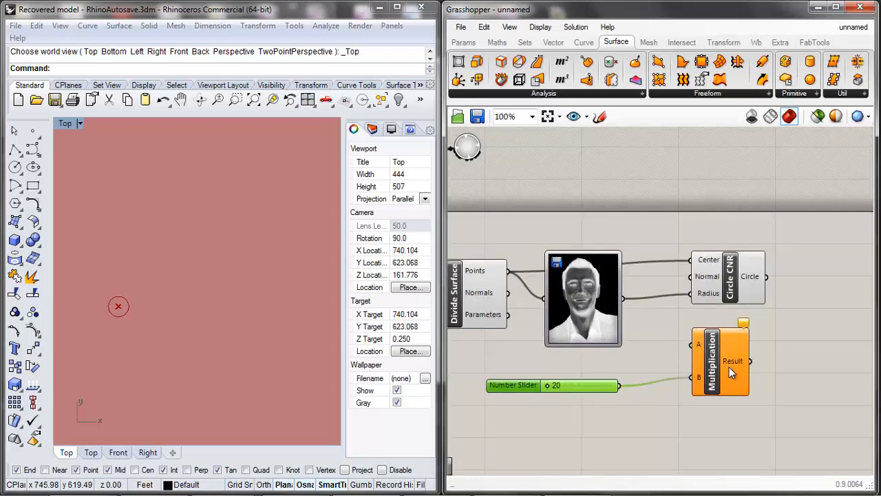
Wire the Image Sampler's output into Multiplication's A and its Result into Circle CNR's Radius, spacing the components apart
{"action": "left_click", "coordinate": [717, 372]}
{"action": "left_click_drag", "start_coordinate": [623, 297], "coordinate": [683, 363]}
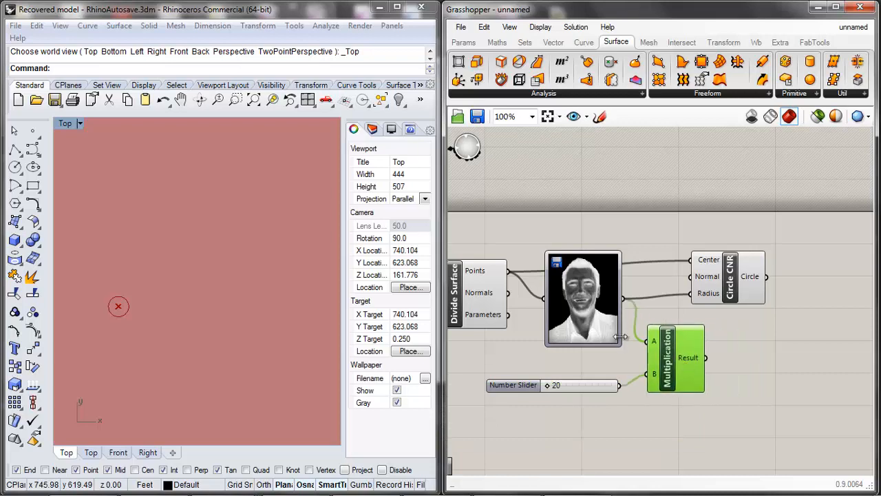
{"action": "left_click_drag", "start_coordinate": [722, 286], "coordinate": [769, 286]}
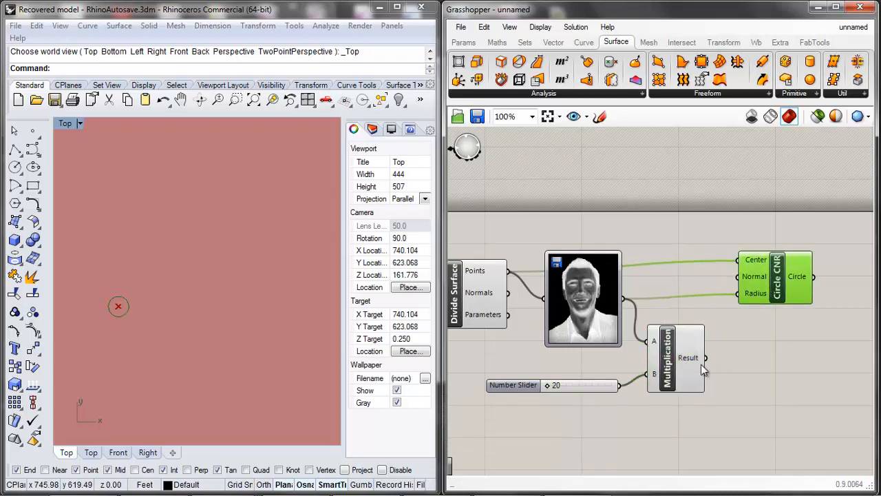
{"action": "left_click_drag", "start_coordinate": [706, 357], "coordinate": [738, 293]}
Set the number slider feeding Multiplication's B to 80 while viewing the whole circle grid in the Top viewport
{"action": "scroll", "coordinate": [222, 268], "scroll_direction": "down", "scroll_amount": 10}
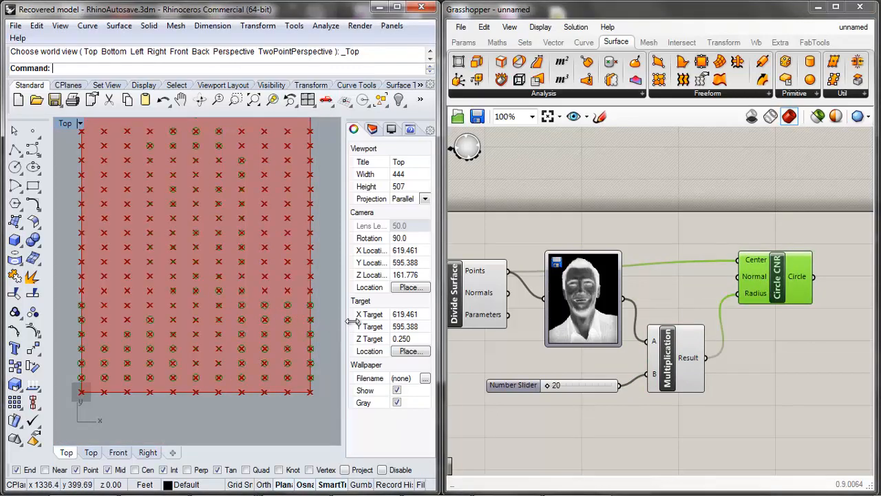
{"action": "left_click_drag", "start_coordinate": [546, 386], "coordinate": [548, 385]}
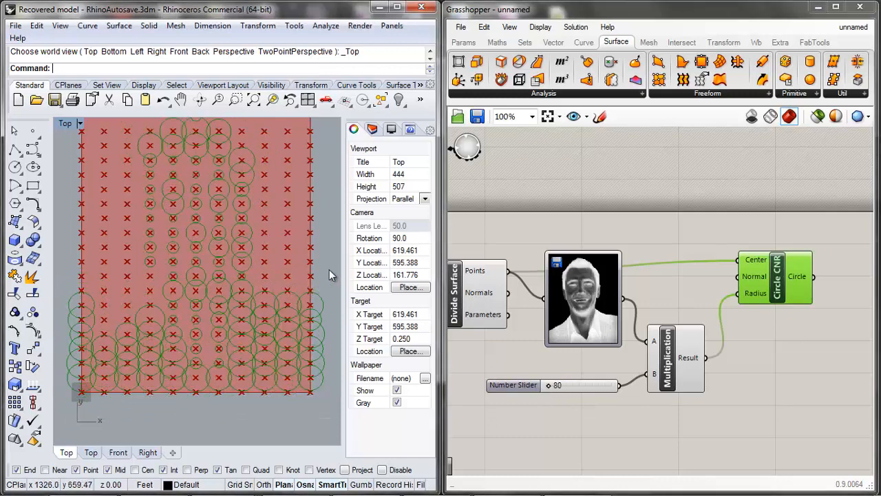
{"action": "left_click", "coordinate": [719, 206]}
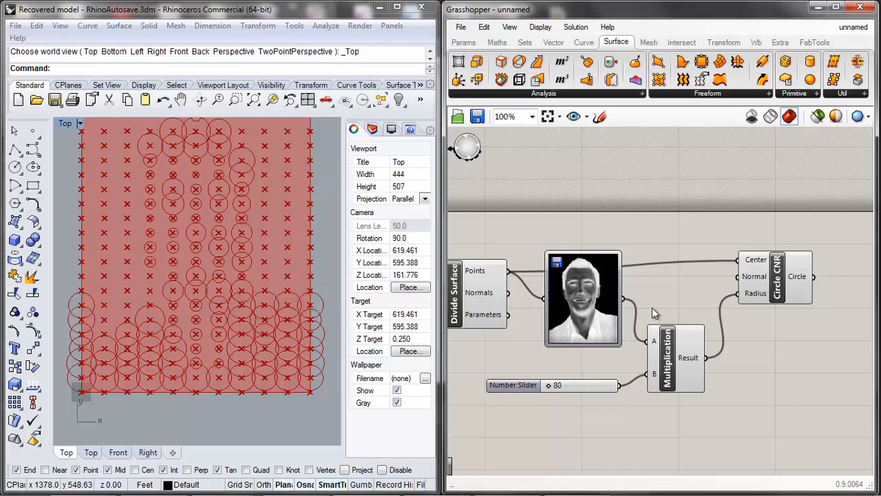
{"action": "scroll", "coordinate": [688, 303], "scroll_direction": "down", "scroll_amount": 5}
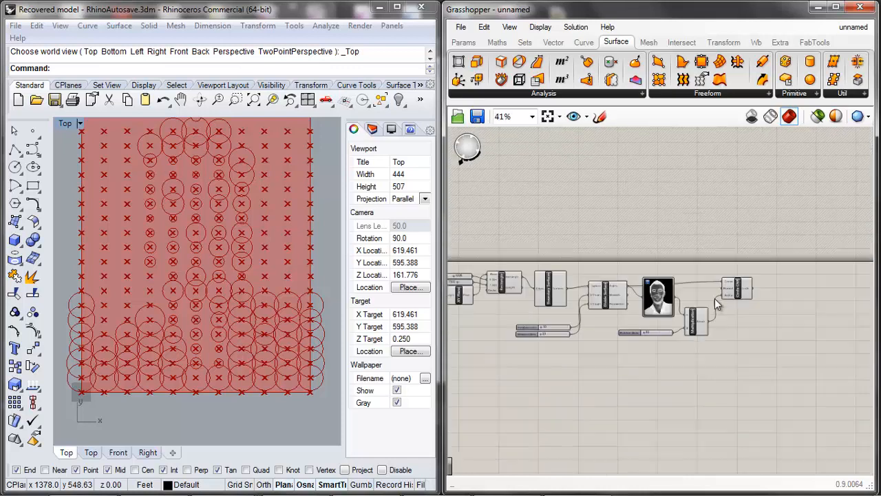
{"action": "scroll", "coordinate": [742, 378], "scroll_direction": "up", "scroll_amount": 5}
{"action": "double_click", "coordinate": [741, 376]}
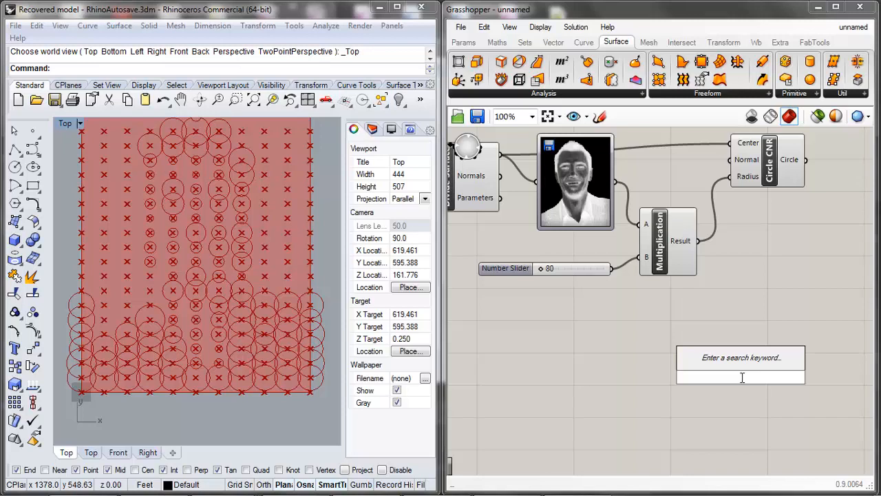
{"action": "scroll", "coordinate": [739, 283], "scroll_direction": "down", "scroll_amount": 4}
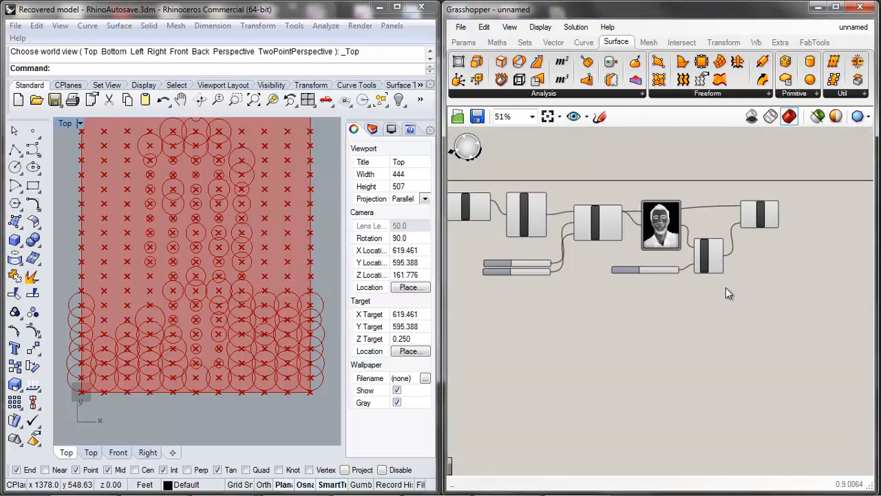
{"action": "scroll", "coordinate": [763, 258], "scroll_direction": "up", "scroll_amount": 4}
Move the Multiplication component and its 80 slider down together, clear of the Image Sampler
{"action": "left_click", "coordinate": [756, 284]}
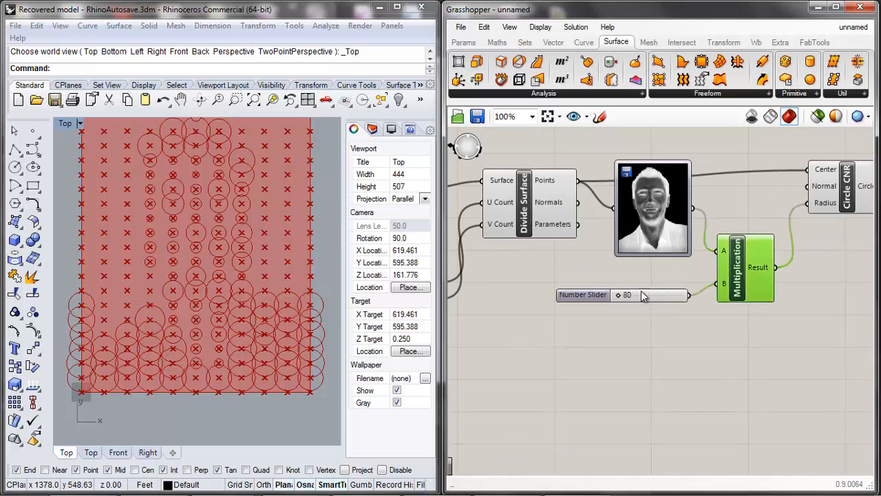
{"action": "left_click_drag", "start_coordinate": [782, 326], "coordinate": [679, 278]}
{"action": "left_click_drag", "start_coordinate": [735, 279], "coordinate": [702, 320]}
{"action": "left_click", "coordinate": [774, 338]}
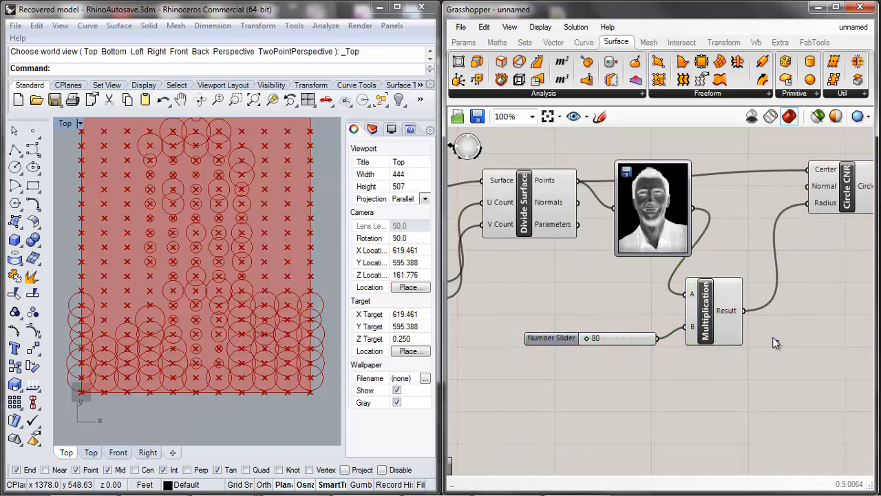
{"action": "right_click_drag", "start_coordinate": [773, 339], "coordinate": [851, 335]}
{"action": "mouse_move", "coordinate": [702, 333]}
{"action": "left_mouse_down"}
{"action": "mouse_move", "coordinate": [685, 317]}
{"action": "mouse_move", "coordinate": [695, 348]}
{"action": "mouse_move", "coordinate": [699, 339]}
{"action": "left_mouse_up"}
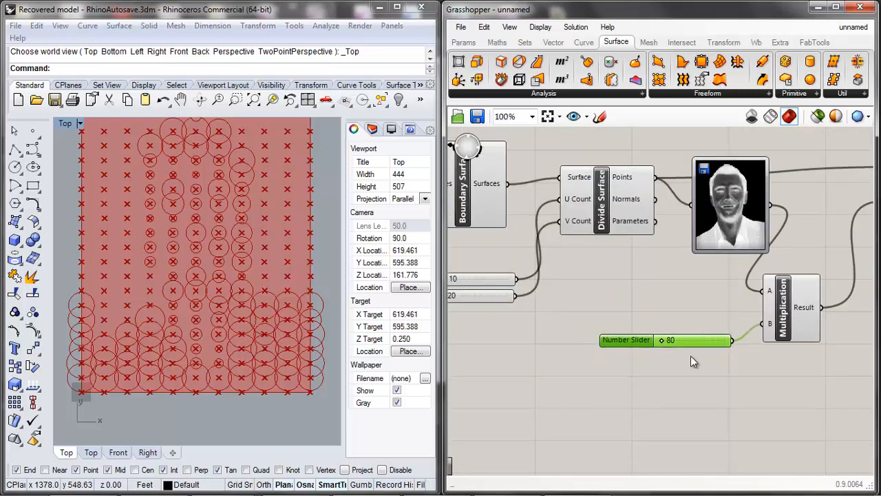
{"action": "left_click", "coordinate": [690, 355]}
Add a second Multiplication component near Divide Surface and wire the U Count slider into its A input
{"action": "scroll", "coordinate": [691, 357], "scroll_direction": "down", "scroll_amount": 4}
{"action": "scroll", "coordinate": [554, 360], "scroll_direction": "up", "scroll_amount": 4}
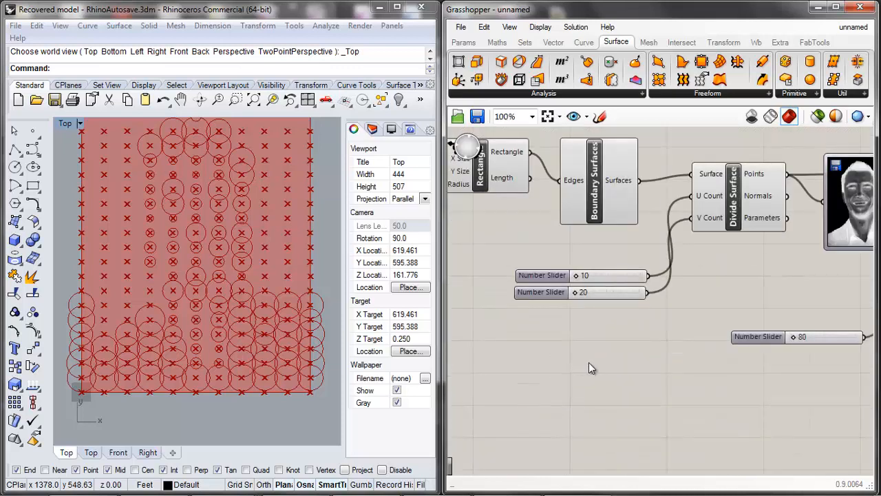
{"action": "double_click", "coordinate": [593, 361]}
{"action": "type", "text": "mu"}
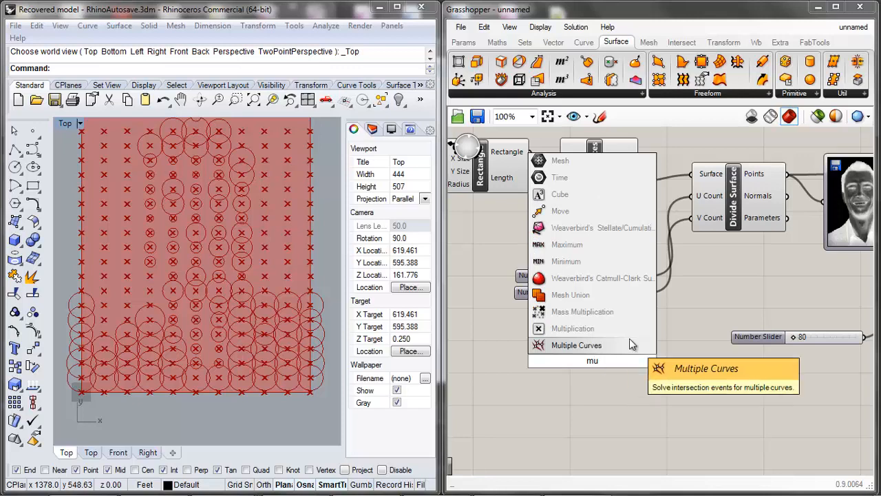
{"action": "left_click", "coordinate": [584, 328]}
{"action": "left_click_drag", "start_coordinate": [598, 373], "coordinate": [681, 372]}
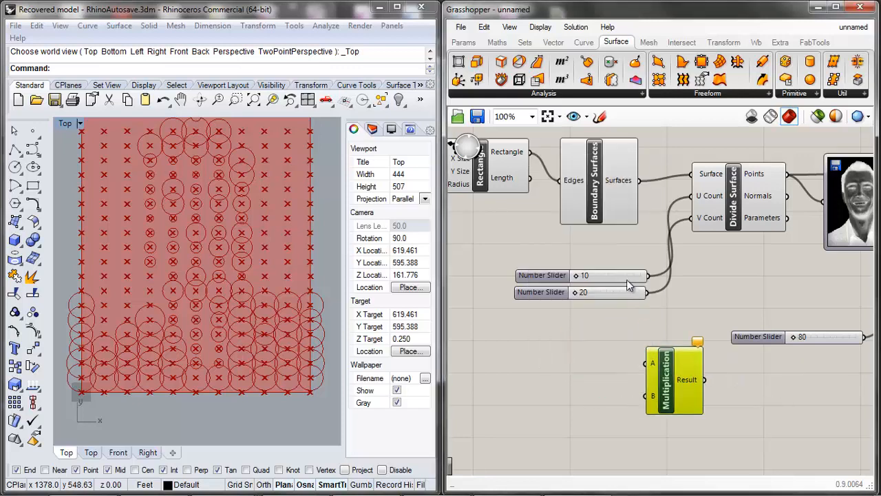
{"action": "left_click_drag", "start_coordinate": [624, 274], "coordinate": [653, 362]}
{"action": "left_click_drag", "start_coordinate": [663, 385], "coordinate": [760, 300]}
{"action": "scroll", "coordinate": [694, 293], "scroll_direction": "up", "scroll_amount": 1}
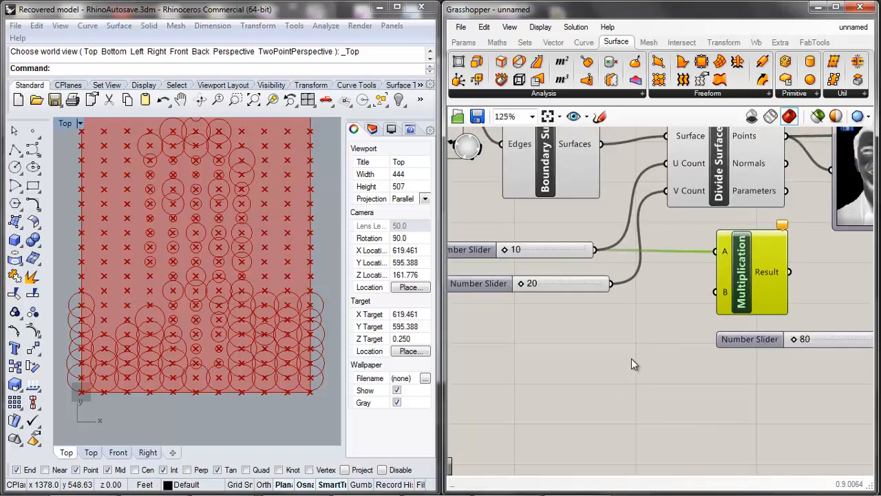
Add a Panel containing 2 and wire it into the new Multiplication component's B input
{"action": "double_click", "coordinate": [631, 358]}
{"action": "type", "text": "panel"}
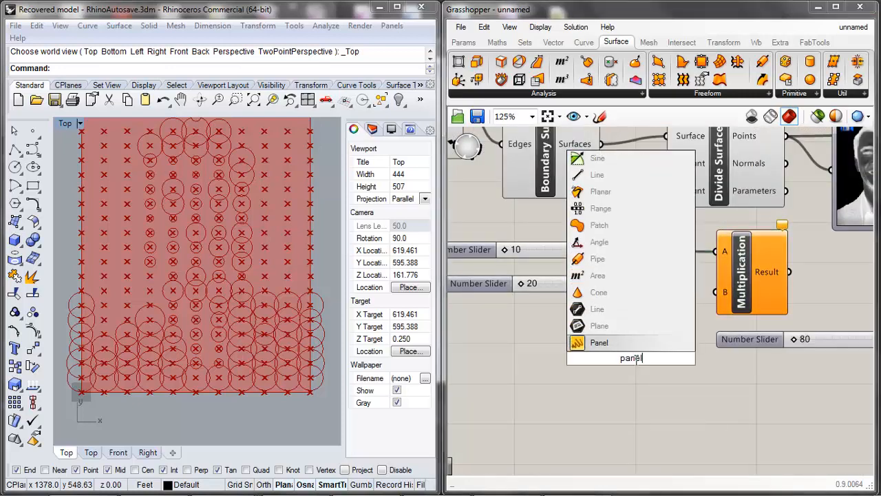
{"action": "left_click", "coordinate": [598, 344]}
{"action": "double_click", "coordinate": [597, 344]}
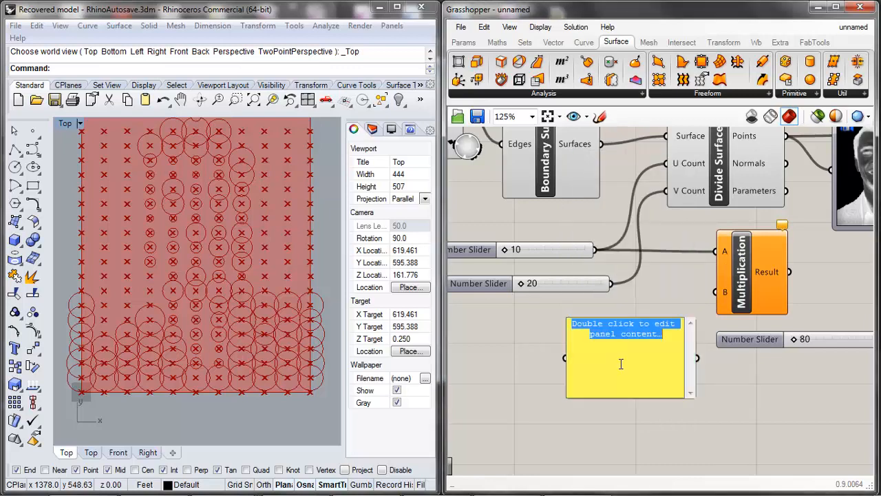
{"action": "key", "text": "BackSpace"}
{"action": "type", "text": "2"}
{"action": "left_click_drag", "start_coordinate": [652, 318], "coordinate": [601, 331]}
{"action": "left_click_drag", "start_coordinate": [655, 344], "coordinate": [724, 307]}
{"action": "left_click_drag", "start_coordinate": [740, 303], "coordinate": [722, 304]}
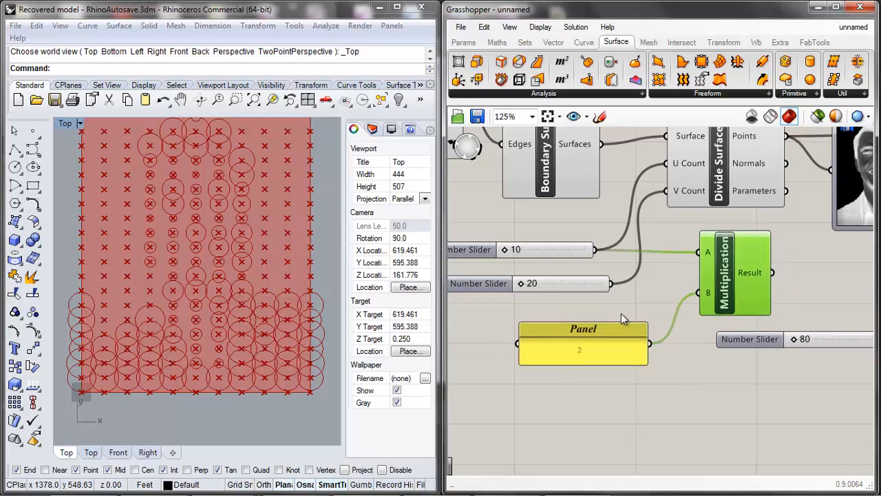
Rearrange the Panel, the new Multiplication component and the 80 slider to free space between the two Multiplication components
{"action": "right_click_drag", "start_coordinate": [812, 269], "coordinate": [670, 299]}
{"action": "left_click_drag", "start_coordinate": [482, 360], "coordinate": [511, 361]}
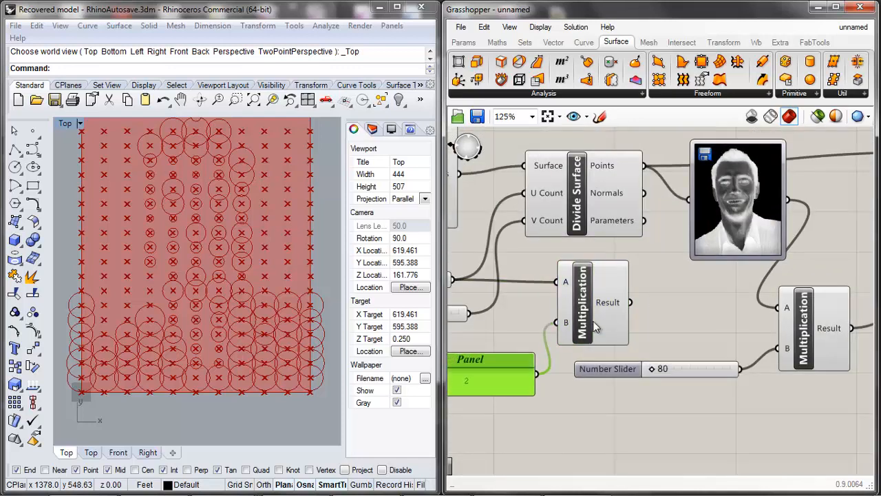
{"action": "left_click_drag", "start_coordinate": [604, 323], "coordinate": [591, 336]}
{"action": "left_click", "coordinate": [623, 373]}
{"action": "left_click_drag", "start_coordinate": [622, 372], "coordinate": [663, 416]}
Add a Division component beside the new Multiplication component
{"action": "scroll", "coordinate": [669, 342], "scroll_direction": "down", "scroll_amount": 3}
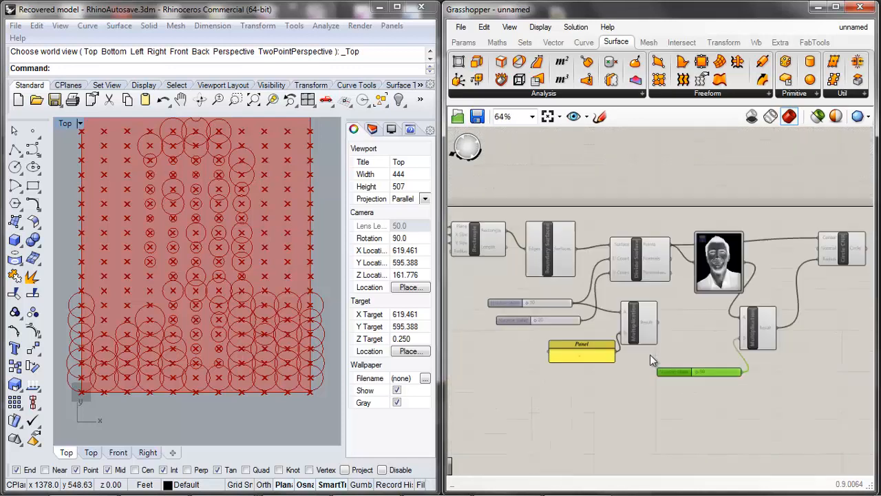
{"action": "scroll", "coordinate": [650, 355], "scroll_direction": "up", "scroll_amount": 1}
{"action": "double_click", "coordinate": [688, 355]}
{"action": "type", "text": "divi"}
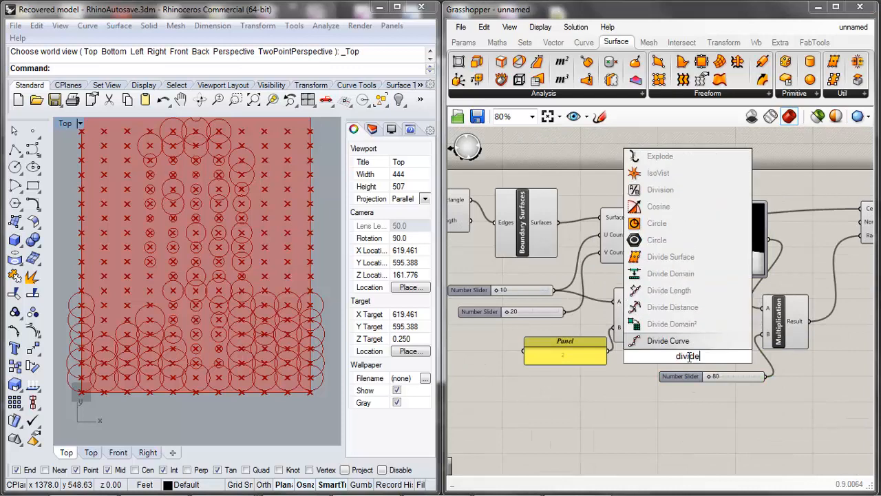
{"action": "type", "text": "de"}
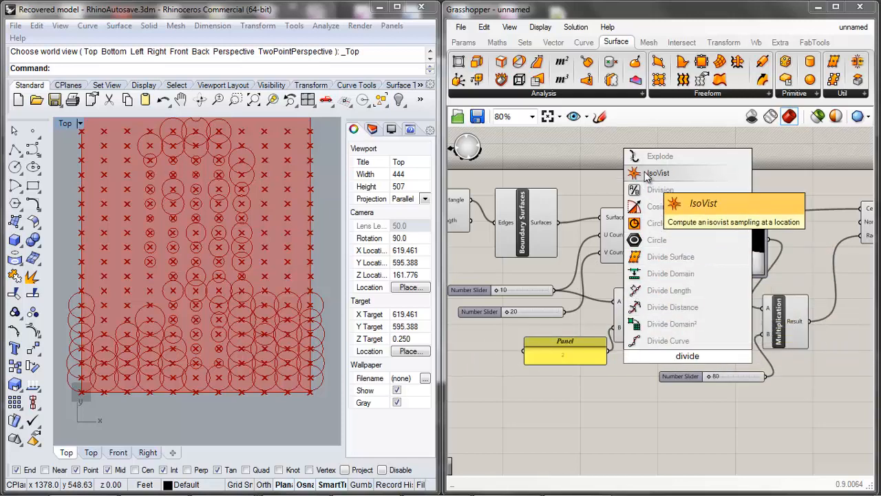
{"action": "left_click", "coordinate": [647, 190]}
{"action": "scroll", "coordinate": [673, 342], "scroll_direction": "up", "scroll_amount": 3}
{"action": "left_click_drag", "start_coordinate": [684, 364], "coordinate": [730, 292]}
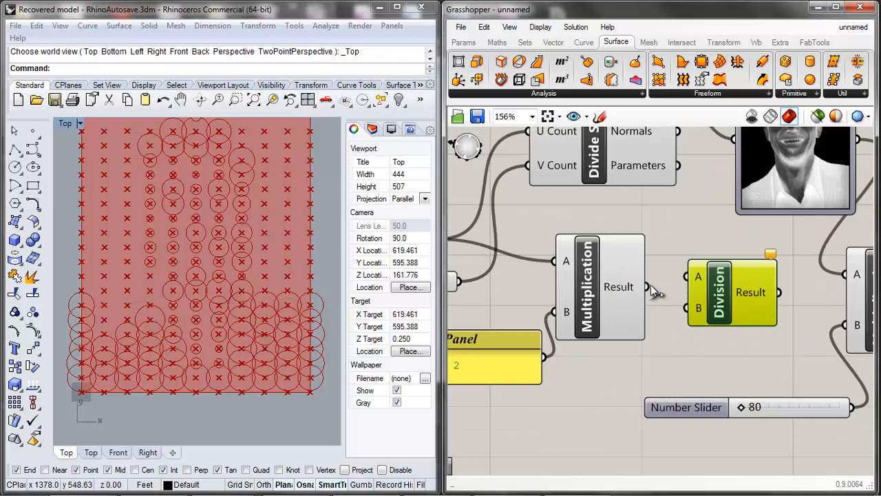
Wire the new Multiplication's Result into Division's A and the rectangle's X Size slider into Division's B
{"action": "scroll", "coordinate": [655, 291], "scroll_direction": "down", "scroll_amount": 5}
{"action": "scroll", "coordinate": [551, 217], "scroll_direction": "up", "scroll_amount": 6}
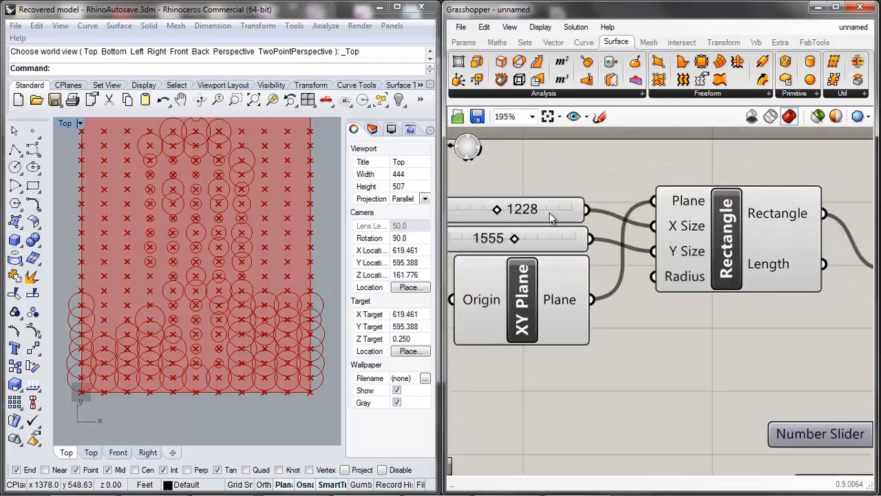
{"action": "left_click_drag", "start_coordinate": [587, 212], "coordinate": [751, 281]}
{"action": "scroll", "coordinate": [751, 280], "scroll_direction": "up", "scroll_amount": 2}
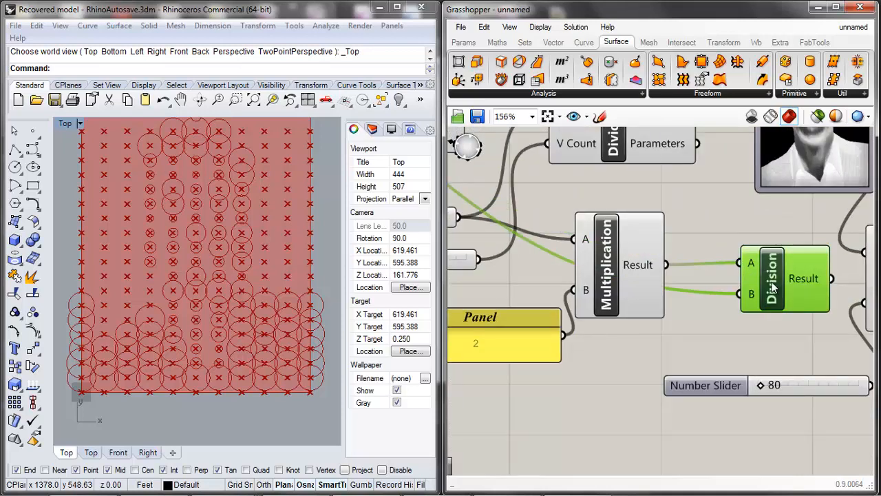
Wire Division's Result into the B input of the radius Multiplication component, replacing the 80 slider
{"action": "scroll", "coordinate": [736, 284], "scroll_direction": "down", "scroll_amount": 3}
{"action": "scroll", "coordinate": [735, 292], "scroll_direction": "up", "scroll_amount": 4}
{"action": "scroll", "coordinate": [735, 291], "scroll_direction": "down", "scroll_amount": 4}
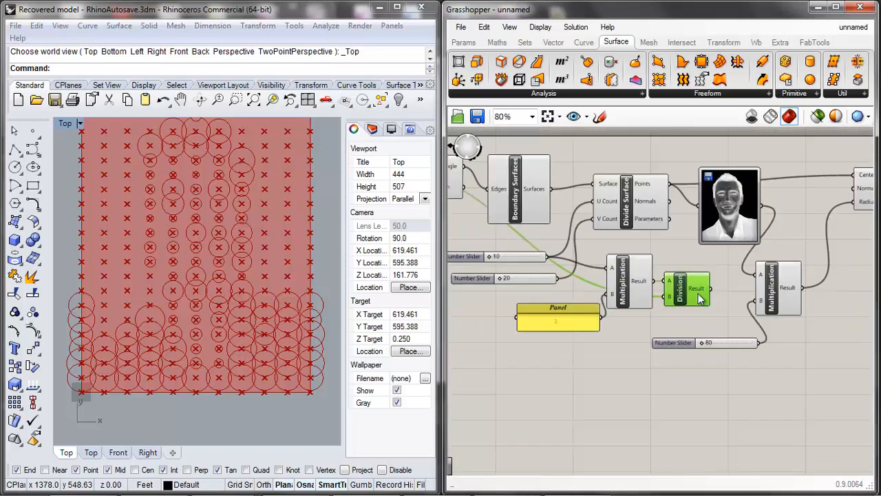
{"action": "scroll", "coordinate": [716, 290], "scroll_direction": "up", "scroll_amount": 3}
{"action": "left_click_drag", "start_coordinate": [713, 283], "coordinate": [798, 307]}
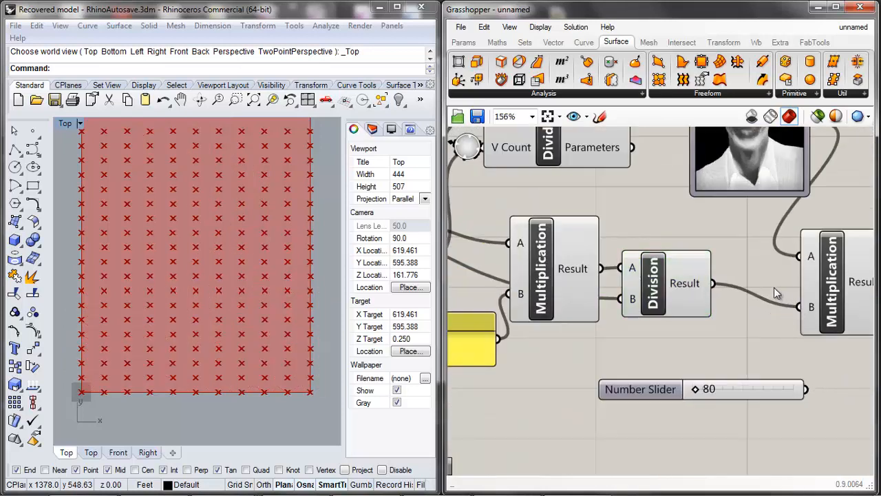
{"action": "scroll", "coordinate": [697, 295], "scroll_direction": "down", "scroll_amount": 2}
{"action": "scroll", "coordinate": [660, 295], "scroll_direction": "up", "scroll_amount": 3}
{"action": "left_click", "coordinate": [661, 295]}
{"action": "scroll", "coordinate": [660, 295], "scroll_direction": "down", "scroll_amount": 4}
{"action": "scroll", "coordinate": [660, 325], "scroll_direction": "up", "scroll_amount": 3}
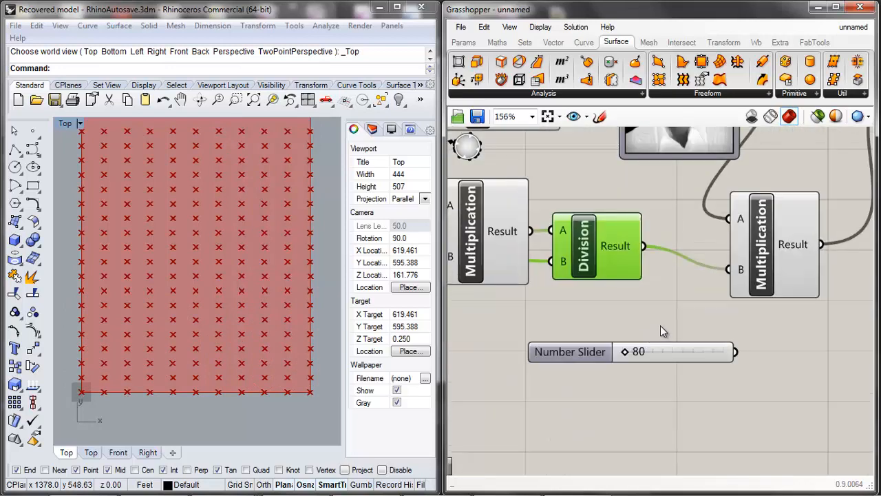
{"action": "double_click", "coordinate": [659, 315]}
{"action": "left_click", "coordinate": [281, 324]}
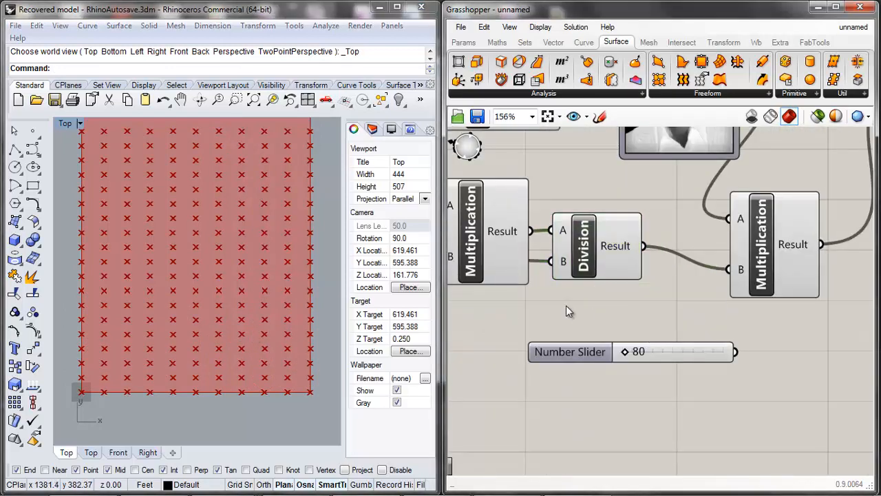
{"action": "double_click", "coordinate": [585, 307]}
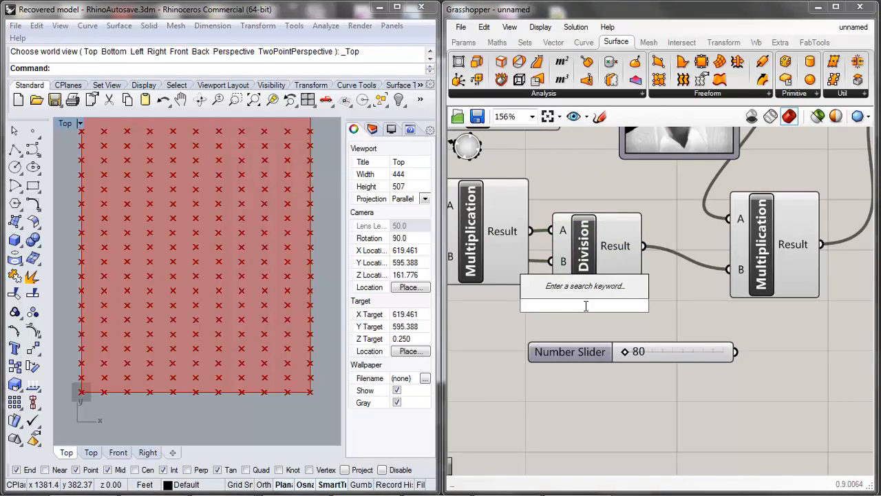
{"action": "type", "text": "mult"}
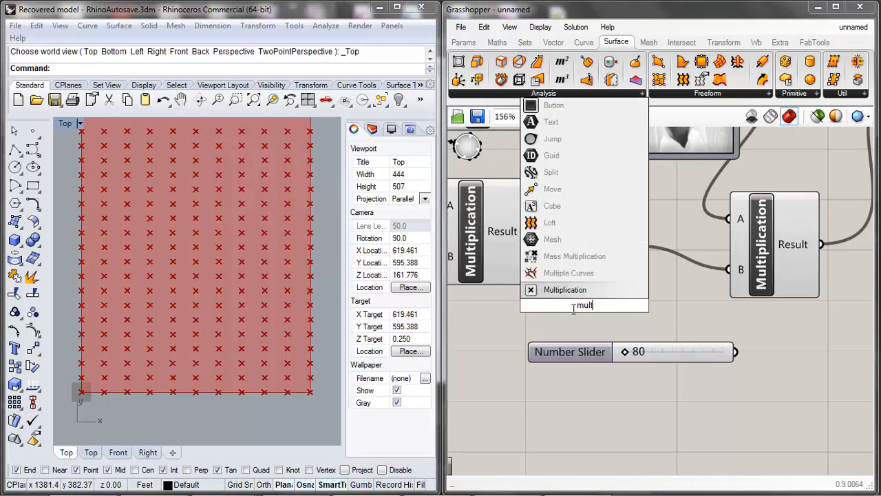
{"action": "left_click", "coordinate": [261, 296]}
{"action": "scroll", "coordinate": [263, 392], "scroll_direction": "up", "scroll_amount": 18}
{"action": "scroll", "coordinate": [182, 375], "scroll_direction": "up", "scroll_amount": 10}
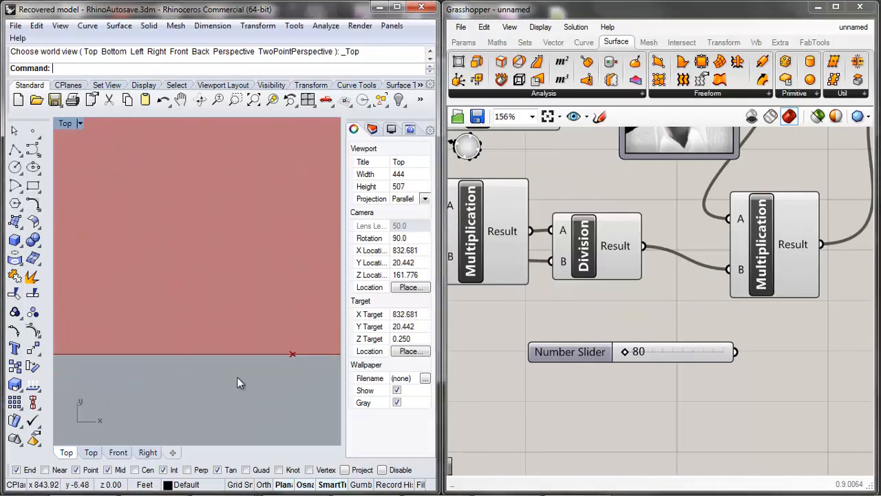
{"action": "scroll", "coordinate": [237, 376], "scroll_direction": "down", "scroll_amount": 10}
Move the rectangle's X Size slider up slightly and wire it into Division's A input, replacing the existing connection
{"action": "left_click", "coordinate": [614, 265]}
{"action": "scroll", "coordinate": [635, 266], "scroll_direction": "down", "scroll_amount": 4}
{"action": "scroll", "coordinate": [635, 266], "scroll_direction": "down", "scroll_amount": 2}
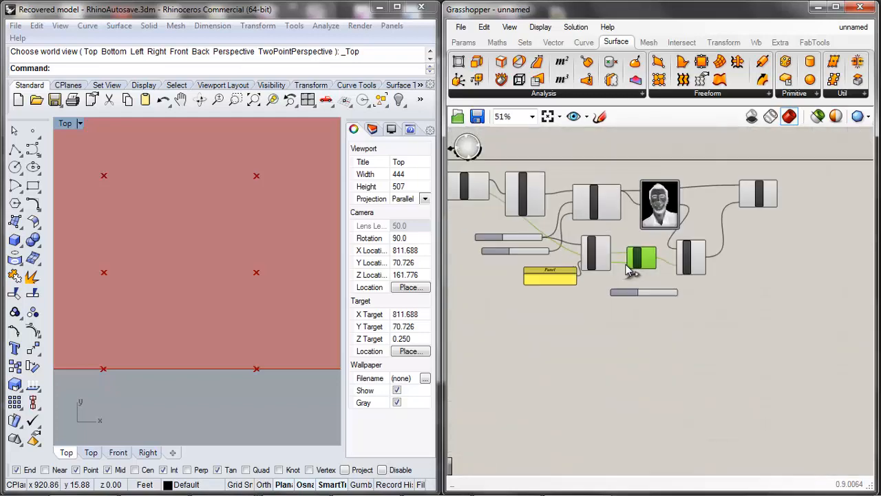
{"action": "scroll", "coordinate": [635, 265], "scroll_direction": "up", "scroll_amount": 4}
{"action": "scroll", "coordinate": [636, 265], "scroll_direction": "down", "scroll_amount": 6}
{"action": "scroll", "coordinate": [519, 220], "scroll_direction": "up", "scroll_amount": 6}
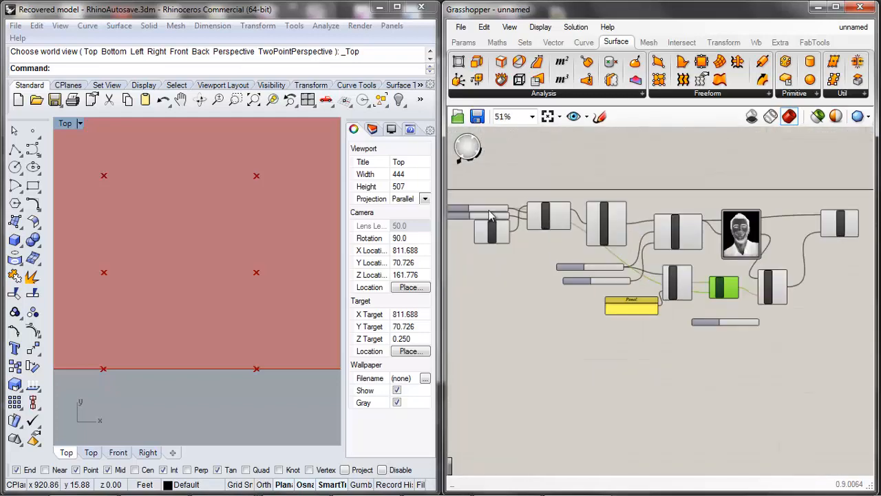
{"action": "left_click", "coordinate": [521, 206]}
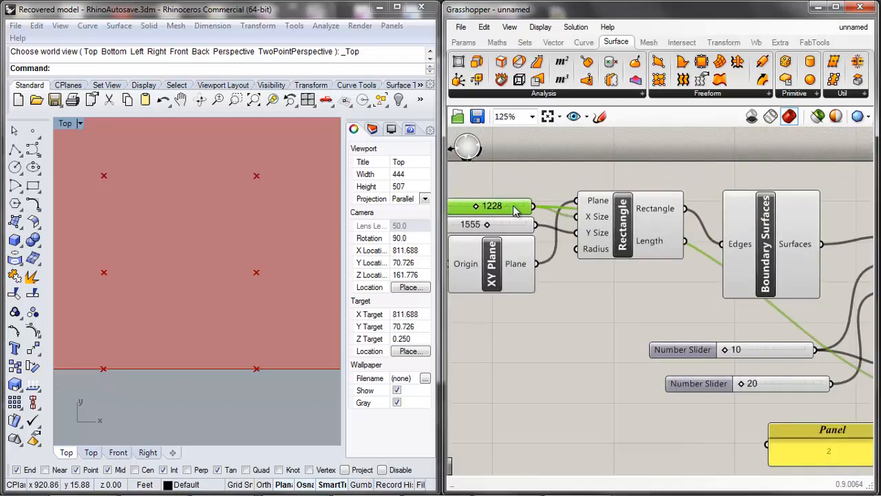
{"action": "left_click_drag", "start_coordinate": [511, 211], "coordinate": [507, 200]}
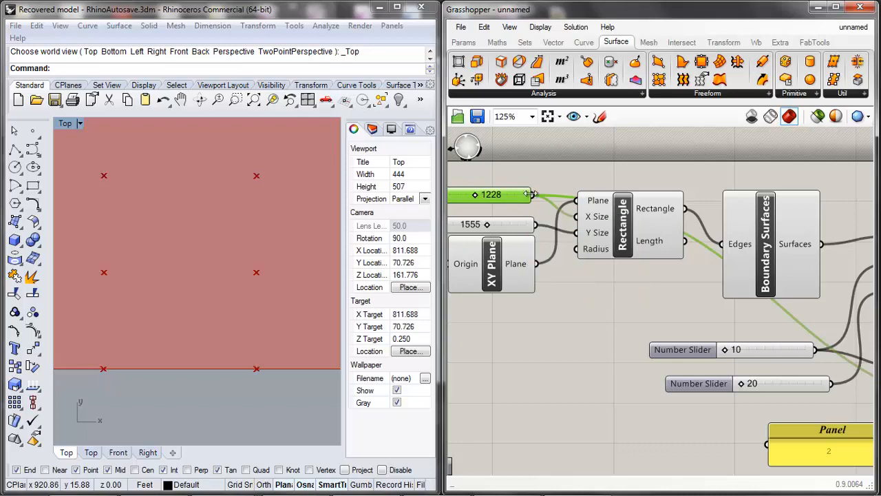
{"action": "scroll", "coordinate": [531, 194], "scroll_direction": "down", "scroll_amount": 3}
{"action": "left_click_drag", "start_coordinate": [530, 192], "coordinate": [783, 289]}
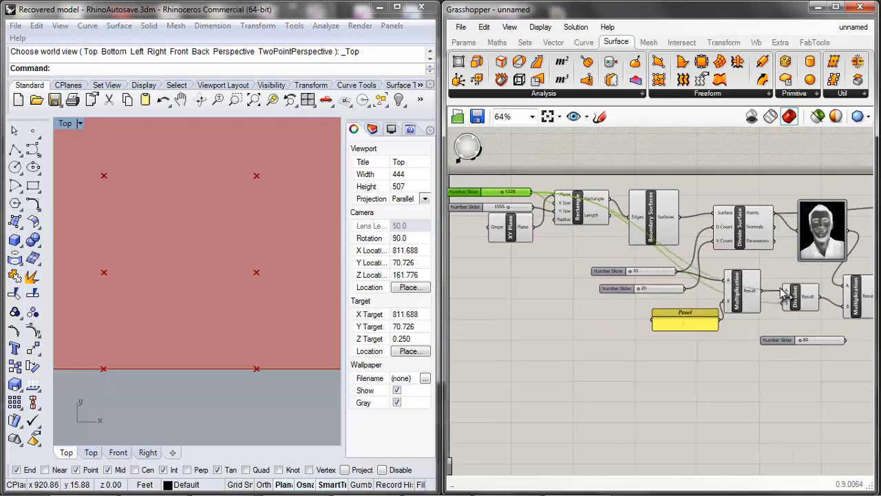
Reposition the Multiplication component fed by the Panel, wire its Result into Division's B input, and check the circle sizes in the Top viewport
{"action": "scroll", "coordinate": [772, 338], "scroll_direction": "up", "scroll_amount": 4}
{"action": "left_click", "coordinate": [772, 338]}
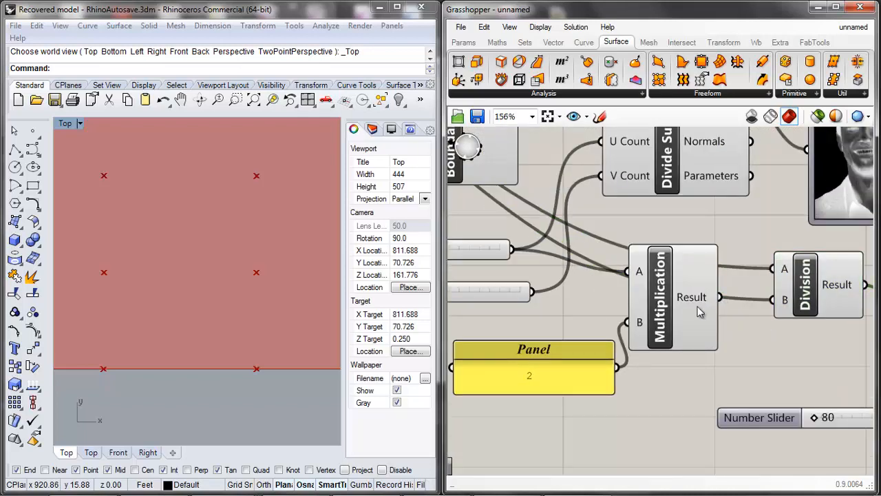
{"action": "left_click_drag", "start_coordinate": [696, 308], "coordinate": [679, 333]}
{"action": "left_click_drag", "start_coordinate": [713, 304], "coordinate": [772, 300]}
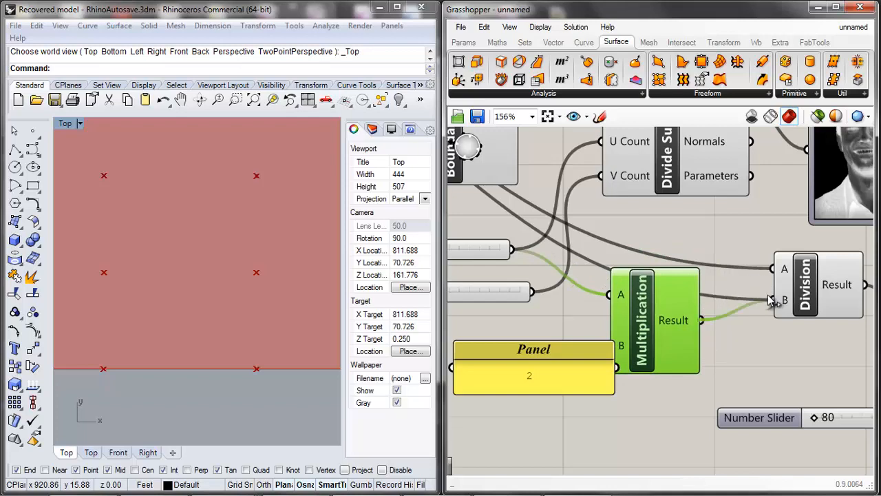
{"action": "left_click_drag", "start_coordinate": [679, 320], "coordinate": [686, 312]}
{"action": "scroll", "coordinate": [184, 306], "scroll_direction": "down", "scroll_amount": 8}
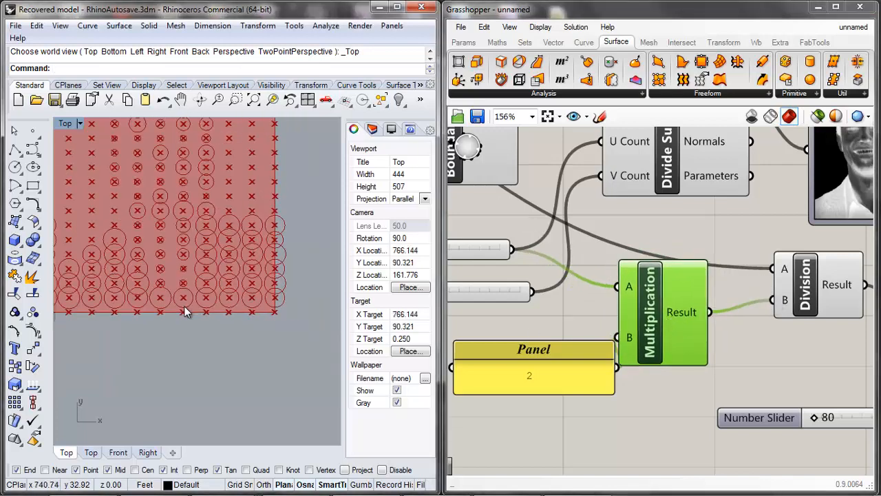
{"action": "scroll", "coordinate": [242, 303], "scroll_direction": "up", "scroll_amount": 6}
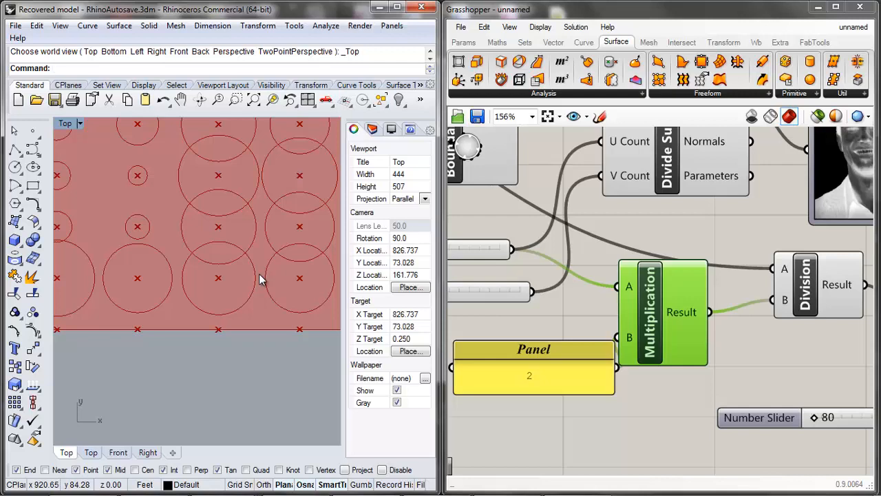
{"action": "scroll", "coordinate": [227, 289], "scroll_direction": "down", "scroll_amount": 10}
{"action": "scroll", "coordinate": [237, 264], "scroll_direction": "up", "scroll_amount": 5}
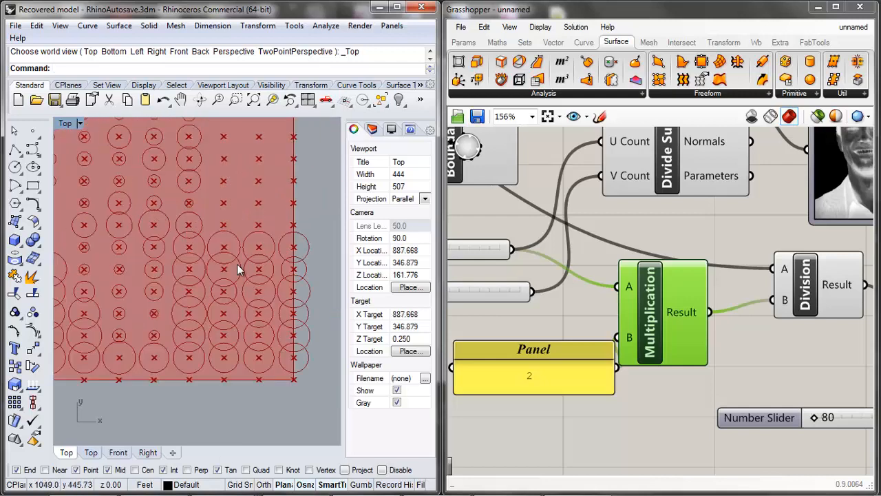
{"action": "scroll", "coordinate": [237, 264], "scroll_direction": "up", "scroll_amount": 4}
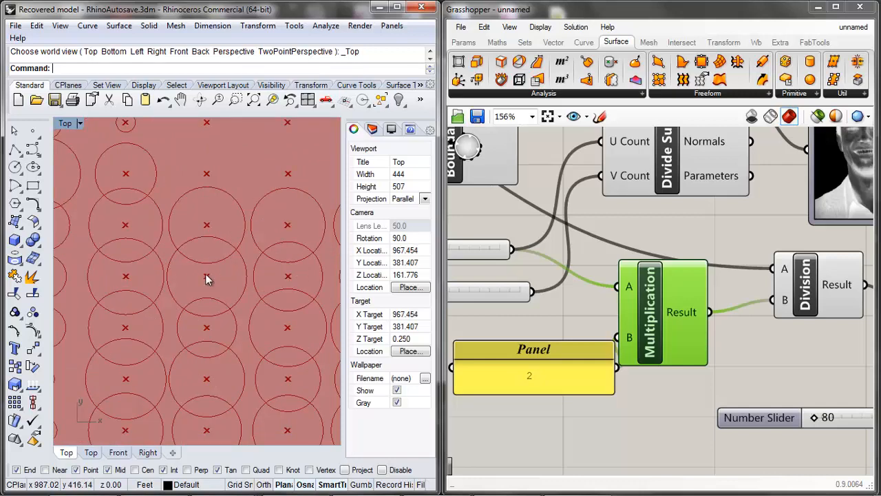
{"action": "scroll", "coordinate": [205, 273], "scroll_direction": "down", "scroll_amount": 3}
Move the 80 slider down to free space below the Panel, Multiplication and Division components
{"action": "left_click", "coordinate": [577, 307]}
{"action": "scroll", "coordinate": [672, 309], "scroll_direction": "down", "scroll_amount": 4}
{"action": "left_click_drag", "start_coordinate": [685, 289], "coordinate": [592, 335]}
{"action": "scroll", "coordinate": [644, 297], "scroll_direction": "up", "scroll_amount": 1}
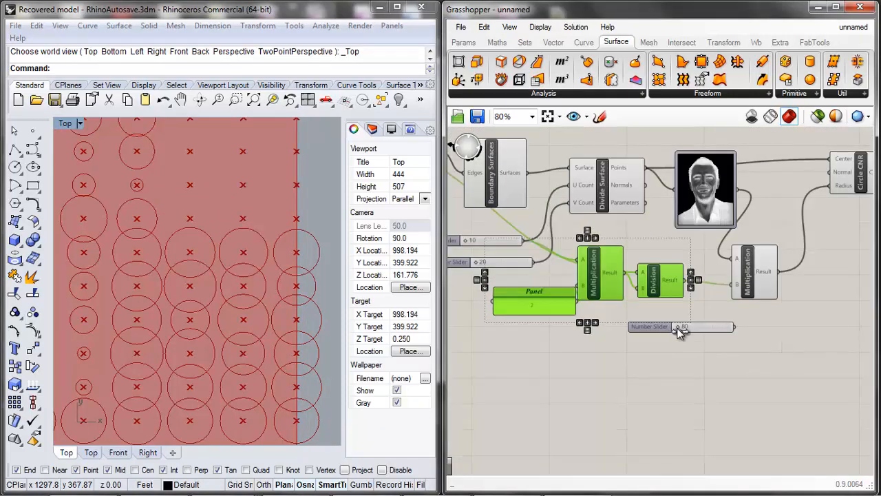
{"action": "left_click_drag", "start_coordinate": [693, 329], "coordinate": [560, 248]}
{"action": "left_click", "coordinate": [695, 328]}
Remove the stray slider copy and duplicate the Panel, Multiplication and Division components below the originals
{"action": "key", "text": "ctrl+v"}
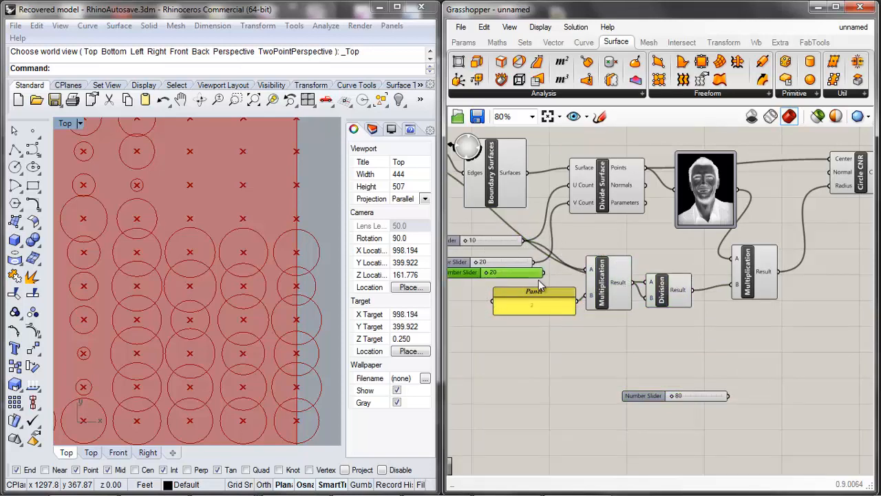
{"action": "key", "text": "Delete"}
{"action": "left_click_drag", "start_coordinate": [680, 323], "coordinate": [610, 357]}
{"action": "key", "text": "ctrl+c"}
{"action": "key", "text": "ctrl+v"}
{"action": "scroll", "coordinate": [693, 313], "scroll_direction": "down", "scroll_amount": 3}
{"action": "scroll", "coordinate": [571, 325], "scroll_direction": "up", "scroll_amount": 5}
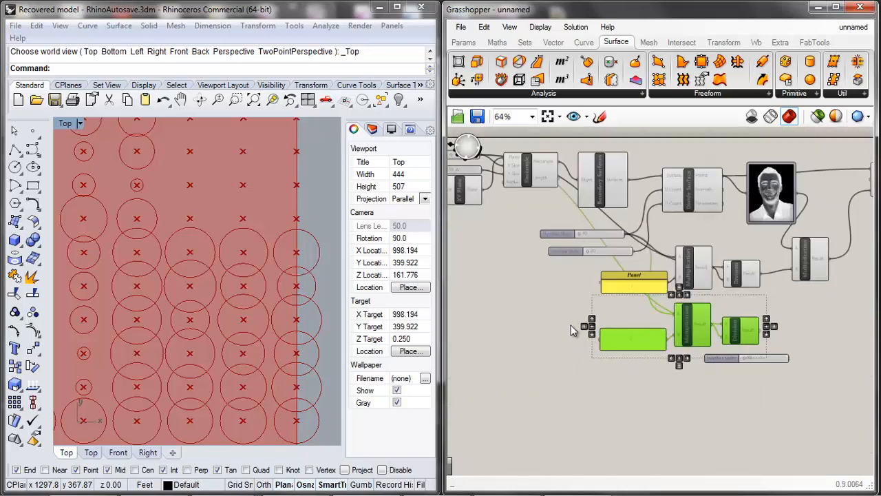
Place the V Count slider directly beneath the U Count slider and set it to 56
{"action": "left_click", "coordinate": [581, 248]}
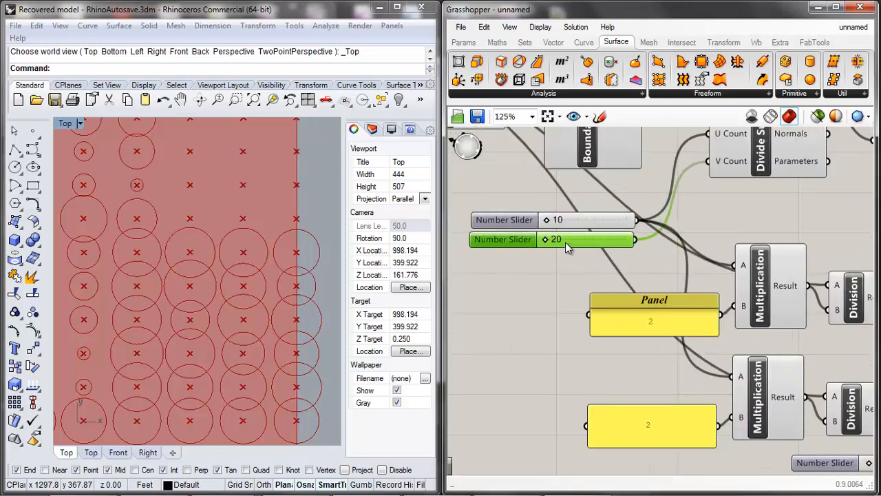
{"action": "scroll", "coordinate": [567, 241], "scroll_direction": "up", "scroll_amount": 2}
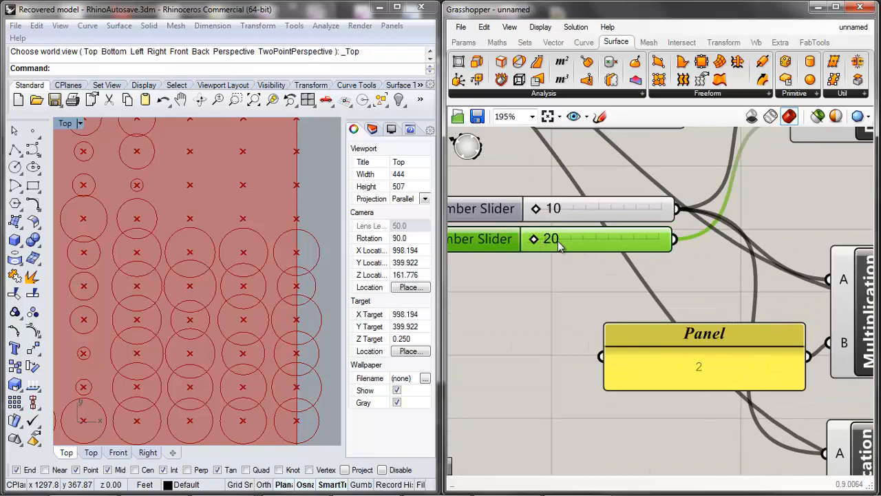
{"action": "left_click_drag", "start_coordinate": [531, 241], "coordinate": [540, 241]}
{"action": "scroll", "coordinate": [575, 227], "scroll_direction": "down", "scroll_amount": 3}
{"action": "scroll", "coordinate": [592, 237], "scroll_direction": "up", "scroll_amount": 4}
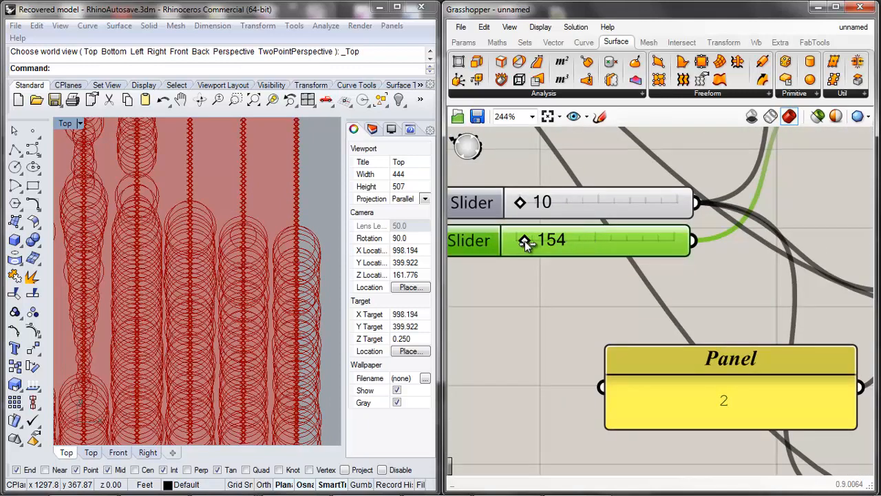
{"action": "left_click_drag", "start_coordinate": [526, 242], "coordinate": [521, 244]}
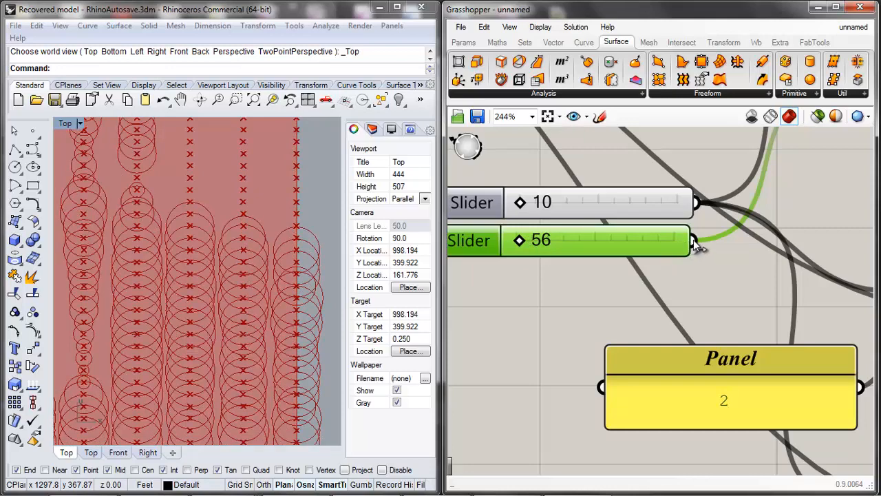
Wire the V Count slider into the duplicate Multiplication's A and the rectangle's Y Size slider into the duplicate Division's A
{"action": "scroll", "coordinate": [641, 224], "scroll_direction": "down", "scroll_amount": 4}
{"action": "left_click_drag", "start_coordinate": [694, 241], "coordinate": [722, 342]}
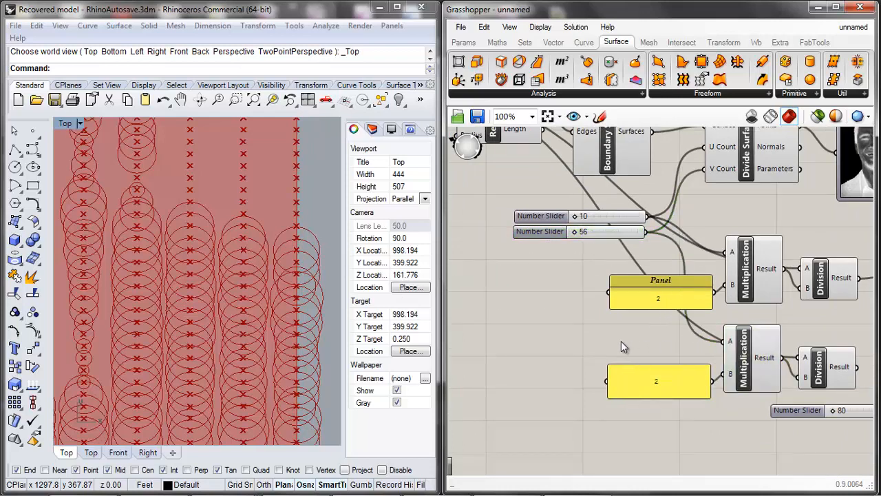
{"action": "scroll", "coordinate": [621, 340], "scroll_direction": "down", "scroll_amount": 3}
{"action": "scroll", "coordinate": [705, 354], "scroll_direction": "up", "scroll_amount": 3}
{"action": "scroll", "coordinate": [706, 355], "scroll_direction": "down", "scroll_amount": 3}
{"action": "scroll", "coordinate": [472, 189], "scroll_direction": "up", "scroll_amount": 5}
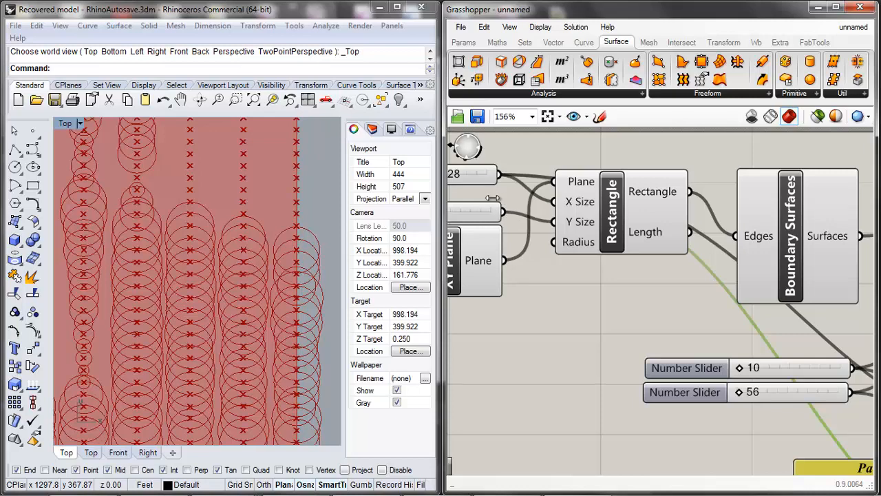
{"action": "left_click_drag", "start_coordinate": [505, 212], "coordinate": [690, 267]}
{"action": "scroll", "coordinate": [519, 174], "scroll_direction": "down", "scroll_amount": 5}
{"action": "scroll", "coordinate": [696, 338], "scroll_direction": "up", "scroll_amount": 7}
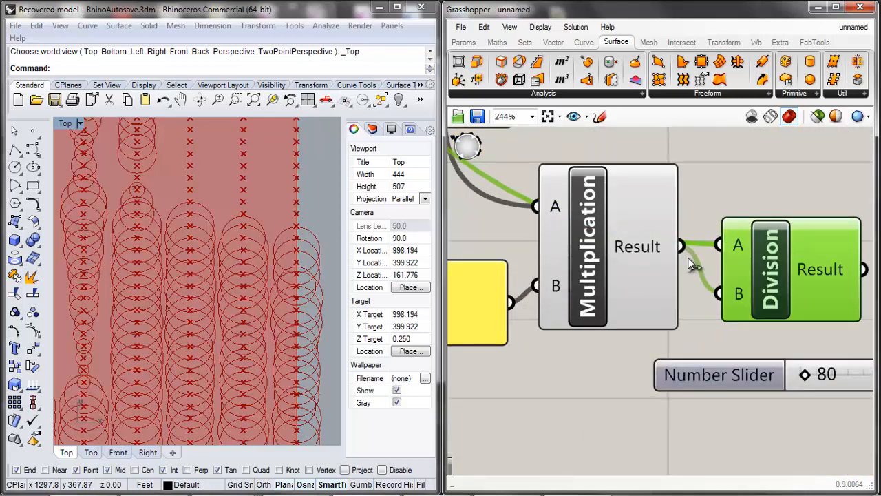
{"action": "left_click_drag", "start_coordinate": [656, 292], "coordinate": [633, 307]}
Wire the duplicate Division's Result into the radius Multiplication's B input and check the circles' fit in the Top viewport
{"action": "left_click", "coordinate": [772, 298]}
{"action": "scroll", "coordinate": [688, 282], "scroll_direction": "down", "scroll_amount": 2}
{"action": "scroll", "coordinate": [687, 280], "scroll_direction": "up", "scroll_amount": 1}
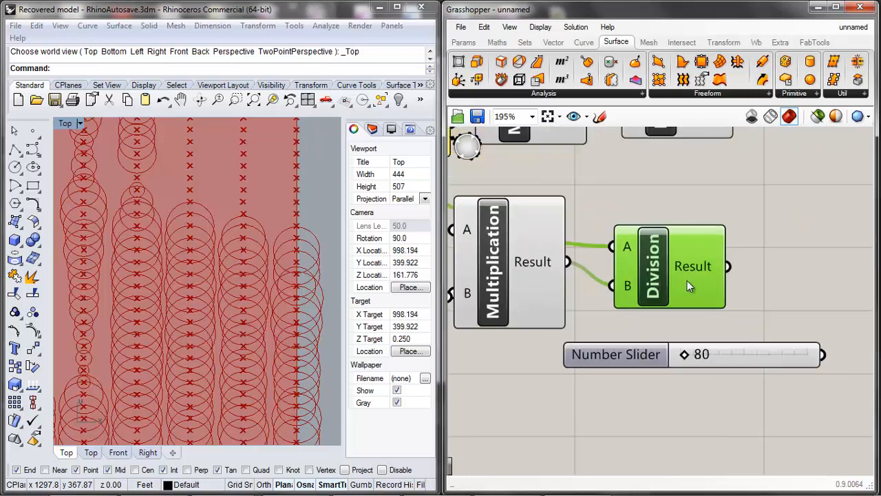
{"action": "scroll", "coordinate": [695, 286], "scroll_direction": "down", "scroll_amount": 3}
{"action": "double_click", "coordinate": [740, 233]}
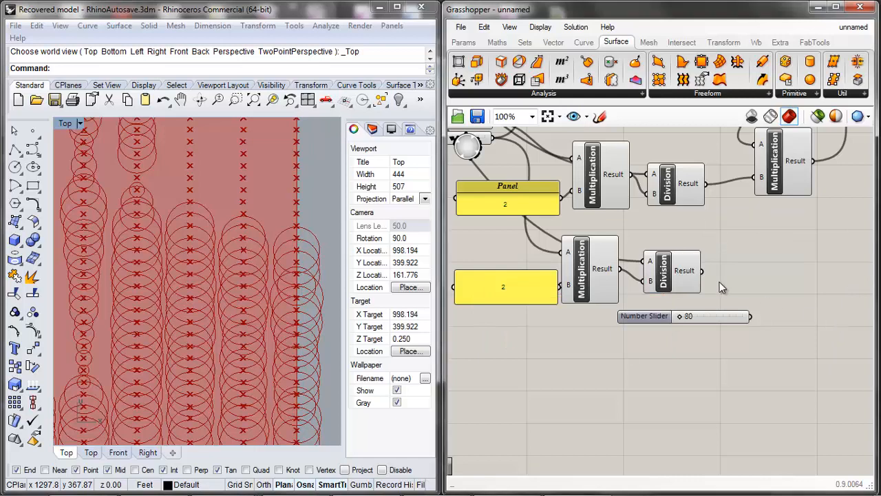
{"action": "left_click_drag", "start_coordinate": [701, 270], "coordinate": [762, 192]}
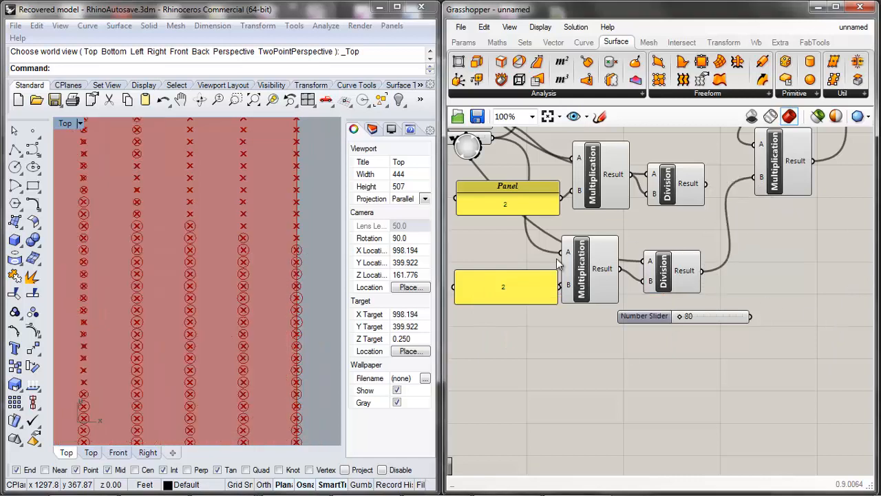
{"action": "right_click_drag", "start_coordinate": [208, 277], "coordinate": [250, 262]}
{"action": "scroll", "coordinate": [250, 263], "scroll_direction": "down", "scroll_amount": 8}
{"action": "scroll", "coordinate": [270, 252], "scroll_direction": "up", "scroll_amount": 12}
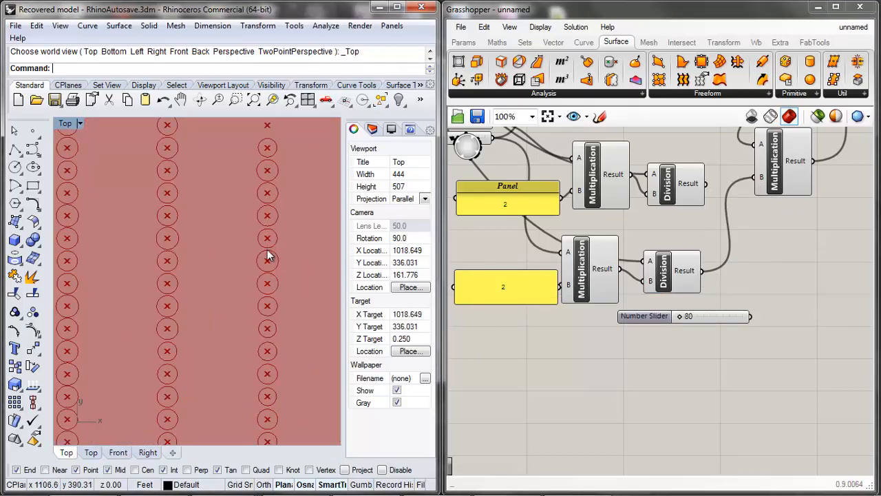
{"action": "scroll", "coordinate": [270, 247], "scroll_direction": "up", "scroll_amount": 4}
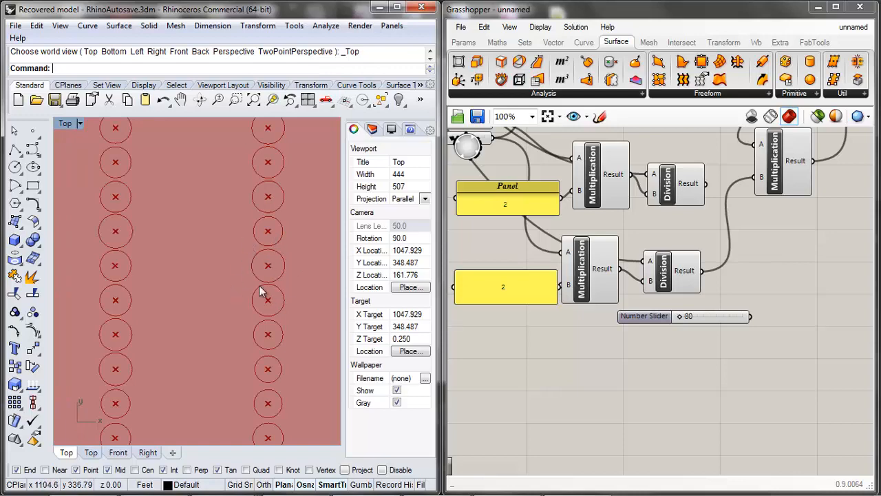
Move the radius Multiplication component up beneath Circle CNR to free space beside the two Division components
{"action": "scroll", "coordinate": [597, 320], "scroll_direction": "down", "scroll_amount": 5}
{"action": "scroll", "coordinate": [617, 287], "scroll_direction": "up", "scroll_amount": 4}
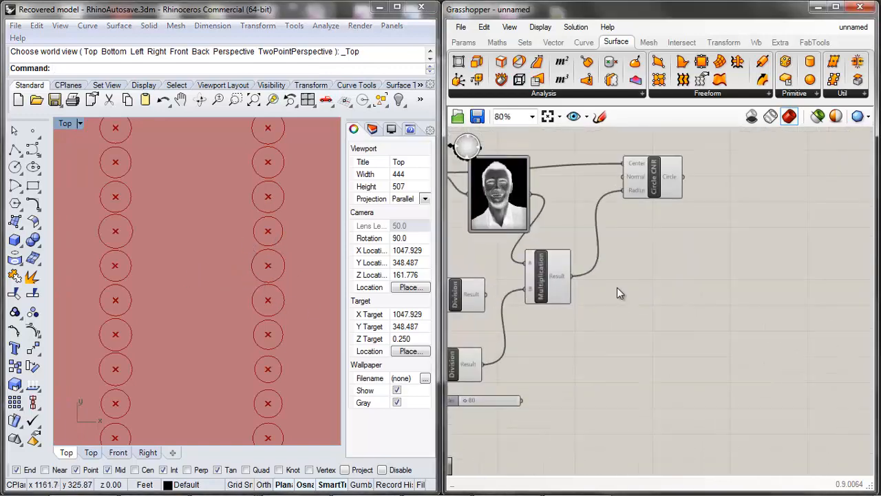
{"action": "left_click_drag", "start_coordinate": [556, 291], "coordinate": [615, 260]}
{"action": "left_click", "coordinate": [654, 292]}
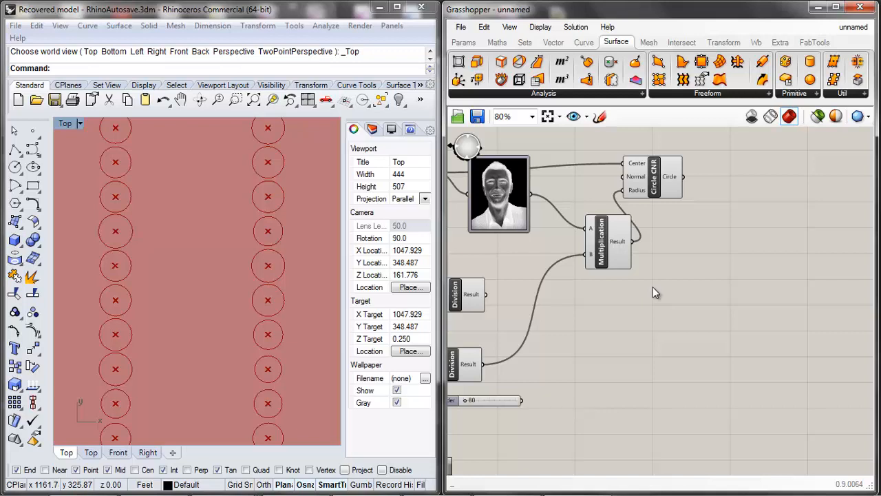
Add a Minimum component between the two Division components and the radius Multiplication
{"action": "scroll", "coordinate": [546, 315], "scroll_direction": "down", "scroll_amount": 2}
{"action": "scroll", "coordinate": [482, 320], "scroll_direction": "up", "scroll_amount": 5}
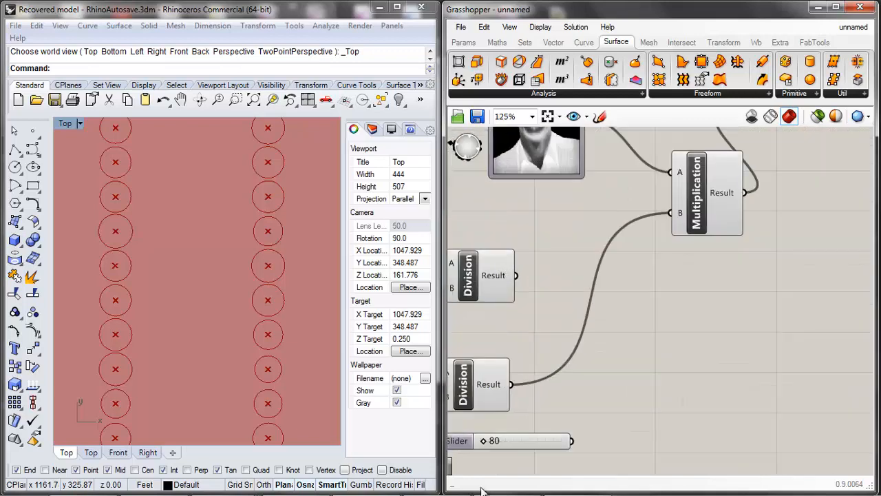
{"action": "double_click", "coordinate": [616, 312]}
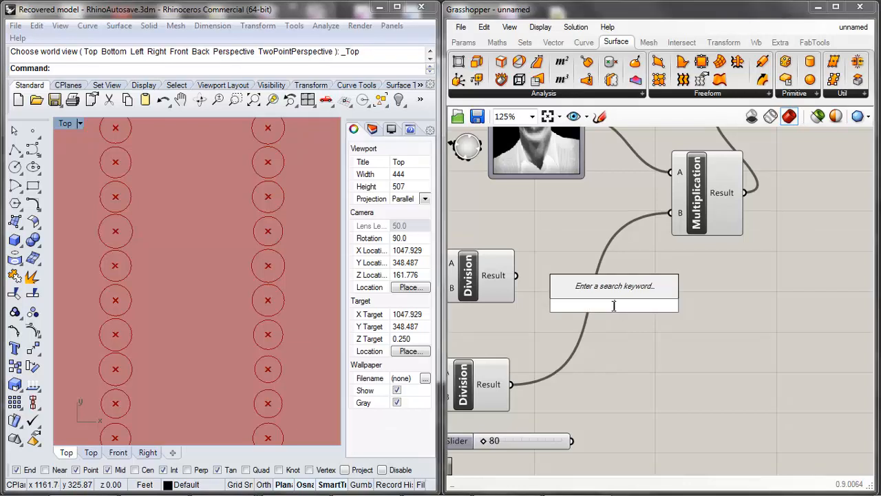
{"action": "type", "text": "minumum"}
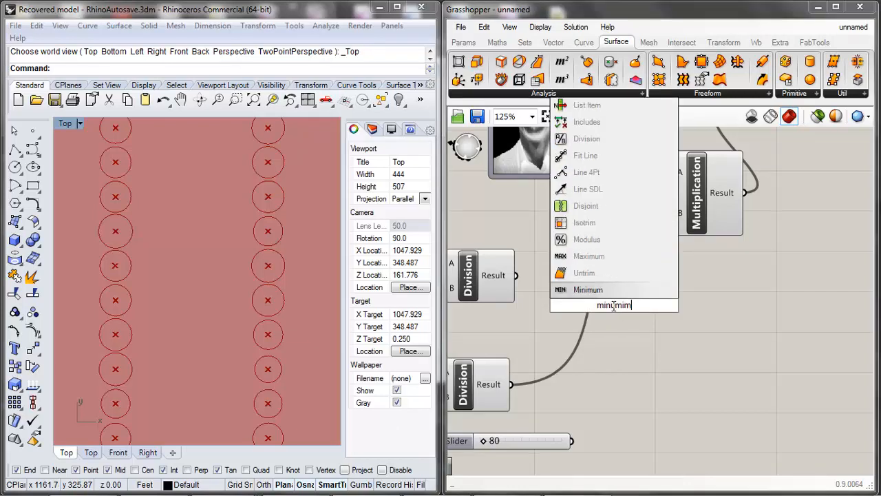
{"action": "left_click", "coordinate": [607, 293]}
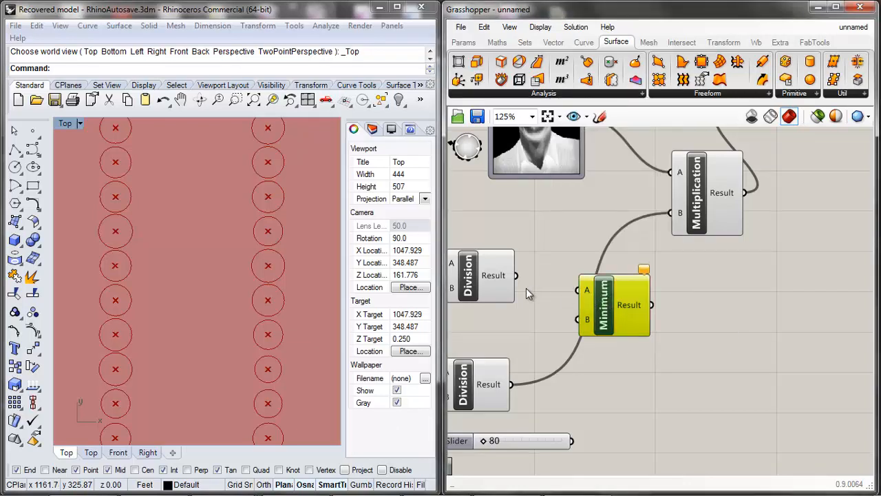
Wire the two Division Results into Minimum's A and B, and Minimum's Result into the radius Multiplication's B
{"action": "left_click_drag", "start_coordinate": [513, 274], "coordinate": [578, 290]}
{"action": "left_click_drag", "start_coordinate": [610, 322], "coordinate": [671, 213]}
{"action": "left_click", "coordinate": [632, 324]}
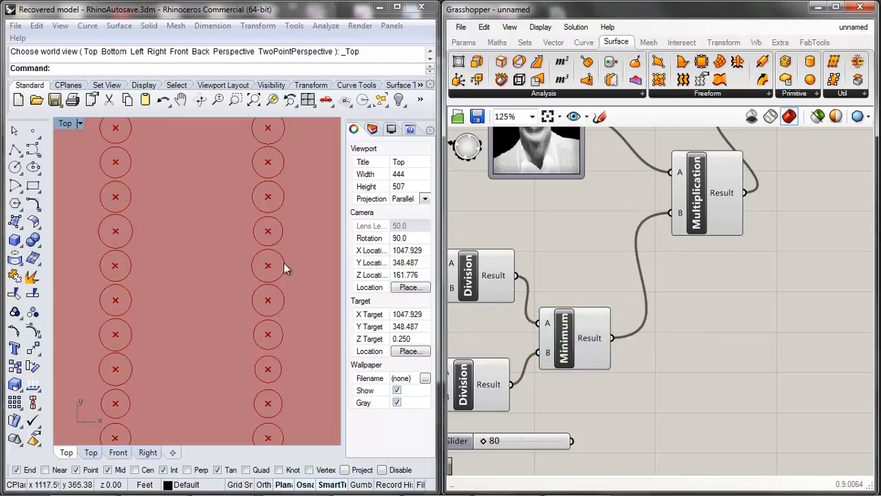
Compare the circles' spacing across the whole Top viewport with the rectangle's X Size and Y Size sliders
{"action": "scroll", "coordinate": [283, 270], "scroll_direction": "down", "scroll_amount": 5}
{"action": "scroll", "coordinate": [275, 289], "scroll_direction": "up", "scroll_amount": 3}
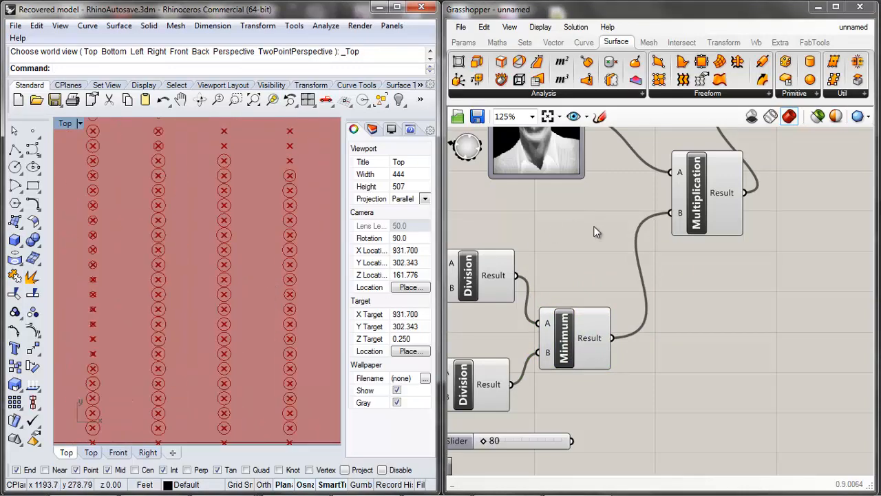
{"action": "scroll", "coordinate": [651, 313], "scroll_direction": "down", "scroll_amount": 6}
{"action": "scroll", "coordinate": [525, 289], "scroll_direction": "up", "scroll_amount": 2}
{"action": "scroll", "coordinate": [521, 279], "scroll_direction": "up", "scroll_amount": 4}
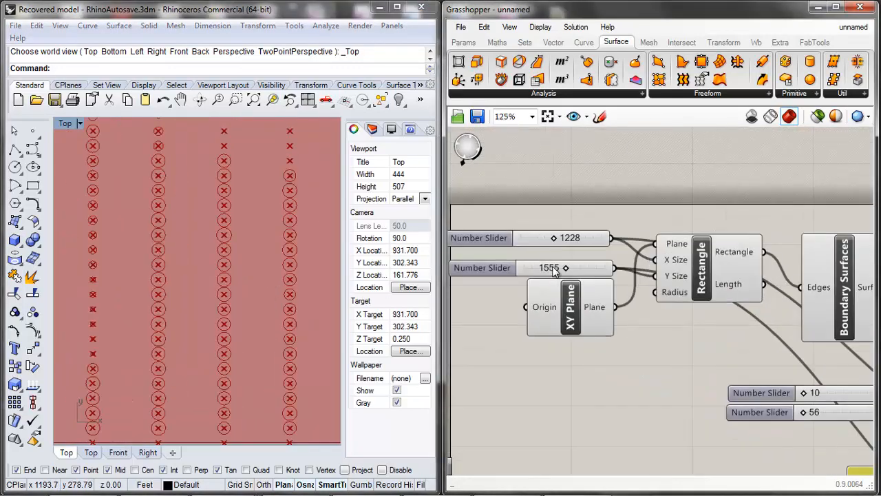
{"action": "left_click_drag", "start_coordinate": [551, 269], "coordinate": [554, 240]}
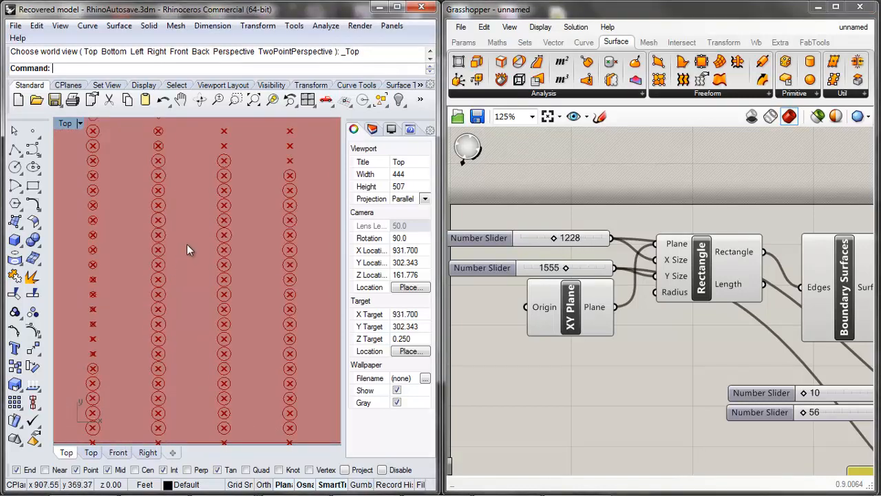
{"action": "scroll", "coordinate": [187, 244], "scroll_direction": "down", "scroll_amount": 5}
{"action": "scroll", "coordinate": [185, 199], "scroll_direction": "up", "scroll_amount": 3}
{"action": "scroll", "coordinate": [156, 157], "scroll_direction": "down", "scroll_amount": 2}
{"action": "scroll", "coordinate": [156, 159], "scroll_direction": "up", "scroll_amount": 1}
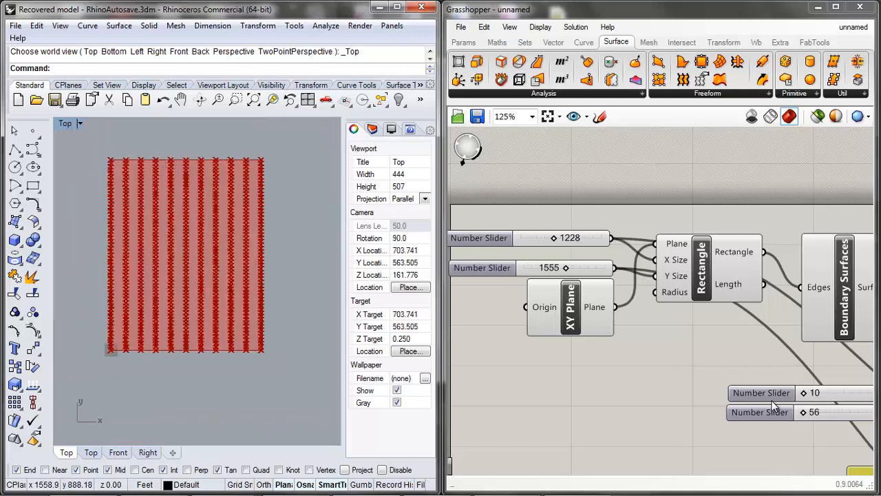
Set the U Count slider to 71 and the V Count slider to 74, and check the circles' fit up close
{"action": "left_click", "coordinate": [830, 388]}
{"action": "right_click_drag", "start_coordinate": [853, 430], "coordinate": [766, 386]}
{"action": "scroll", "coordinate": [795, 393], "scroll_direction": "up", "scroll_amount": 3}
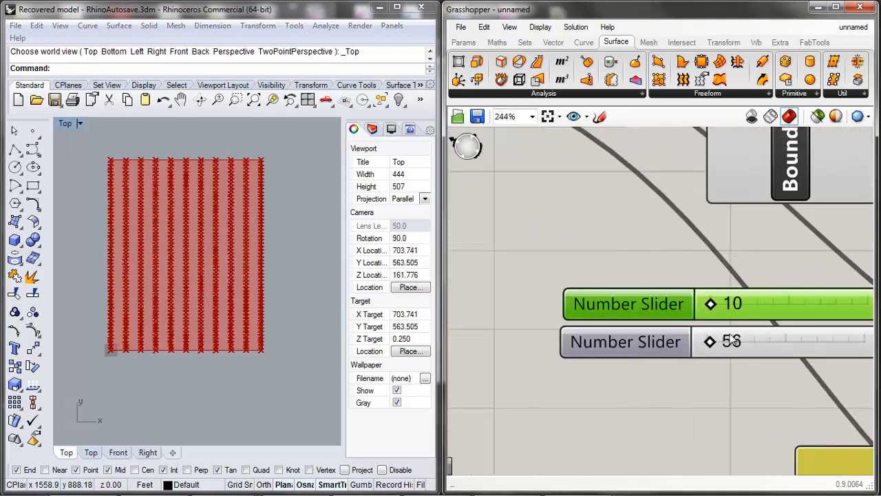
{"action": "mouse_move", "coordinate": [715, 304]}
{"action": "left_mouse_down"}
{"action": "mouse_move", "coordinate": [724, 303]}
{"action": "mouse_move", "coordinate": [716, 304]}
{"action": "left_mouse_up"}
{"action": "mouse_move", "coordinate": [720, 347]}
{"action": "left_mouse_down"}
{"action": "mouse_move", "coordinate": [712, 346]}
{"action": "mouse_move", "coordinate": [720, 345]}
{"action": "left_mouse_up"}
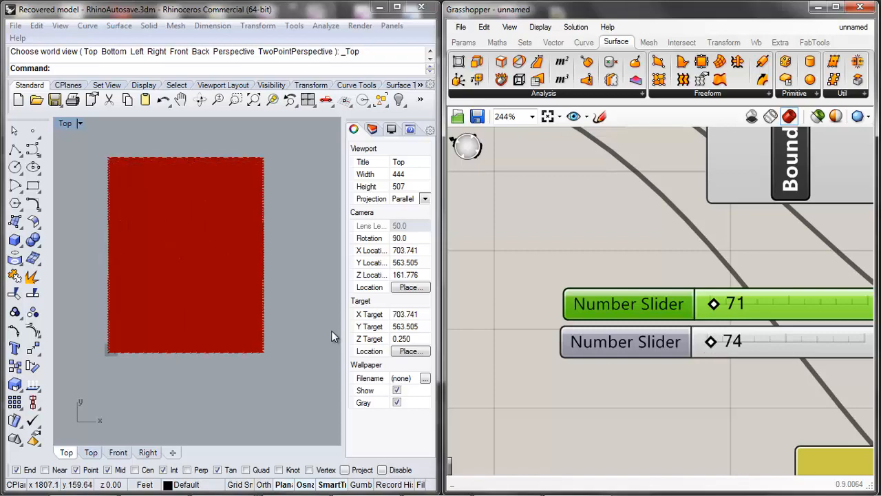
{"action": "scroll", "coordinate": [240, 315], "scroll_direction": "up", "scroll_amount": 5}
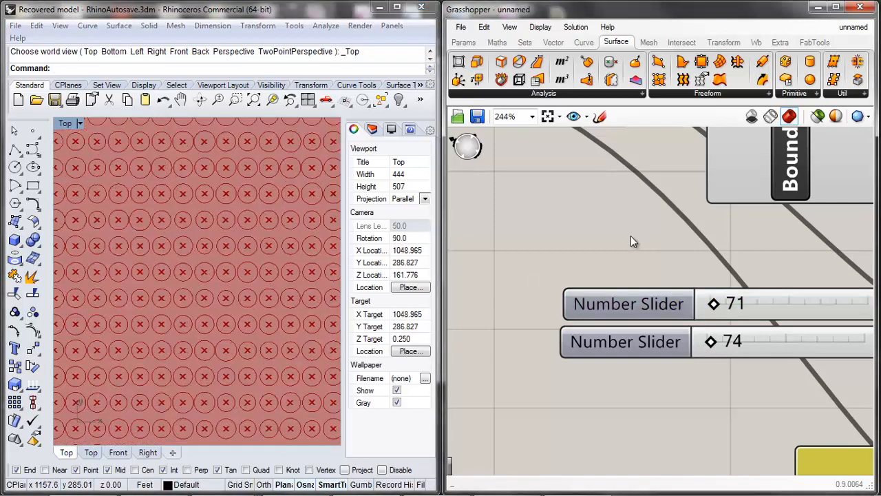
Turn off the preview of the Divide Surface component to hide its grid points
{"action": "scroll", "coordinate": [630, 238], "scroll_direction": "down", "scroll_amount": 8}
{"action": "scroll", "coordinate": [742, 239], "scroll_direction": "up", "scroll_amount": 5}
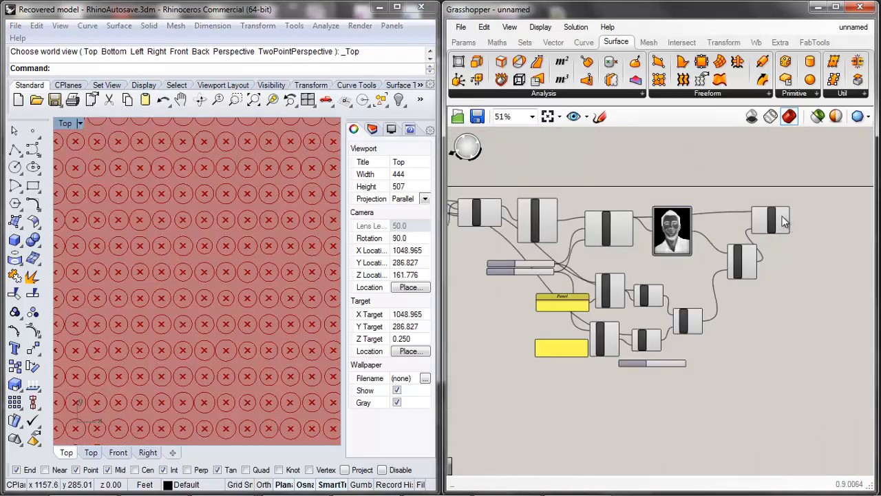
{"action": "left_click", "coordinate": [498, 254]}
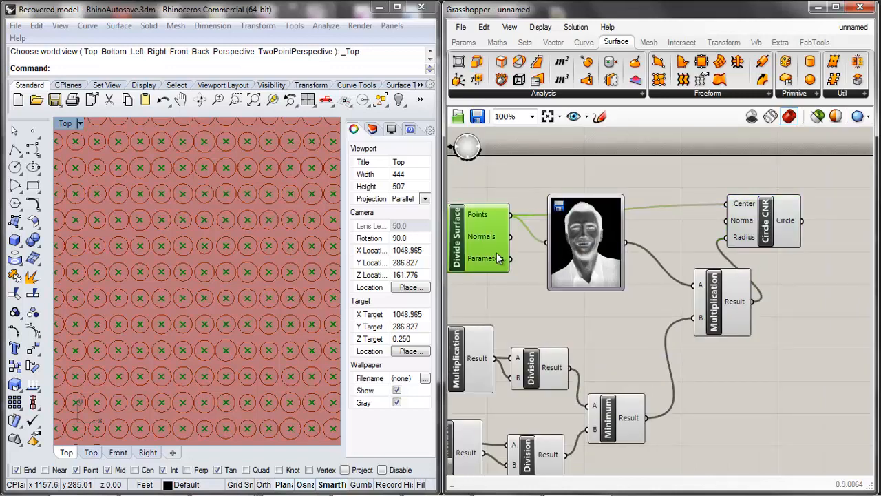
{"action": "scroll", "coordinate": [654, 277], "scroll_direction": "down", "scroll_amount": 2}
{"action": "scroll", "coordinate": [619, 277], "scroll_direction": "up", "scroll_amount": 3}
{"action": "middle_click", "coordinate": [515, 234]}
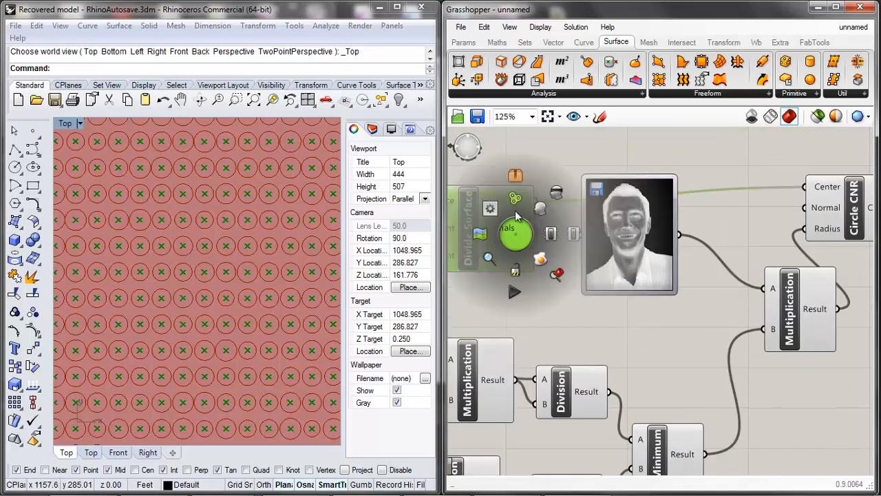
{"action": "left_click", "coordinate": [556, 192]}
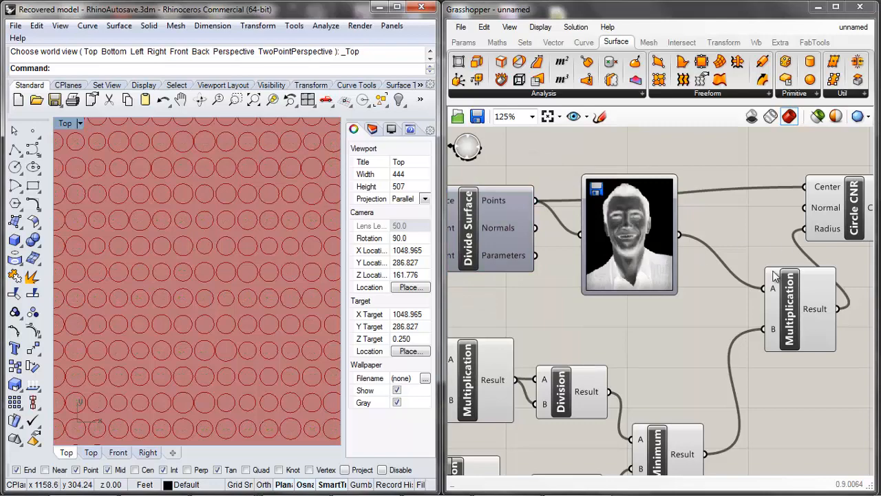
Move the radius Multiplication and Circle CNR components slightly closer to the Image Sampler
{"action": "left_click_drag", "start_coordinate": [776, 276], "coordinate": [760, 279]}
{"action": "left_click_drag", "start_coordinate": [809, 217], "coordinate": [779, 223]}
{"action": "scroll", "coordinate": [780, 223], "scroll_direction": "down", "scroll_amount": 3}
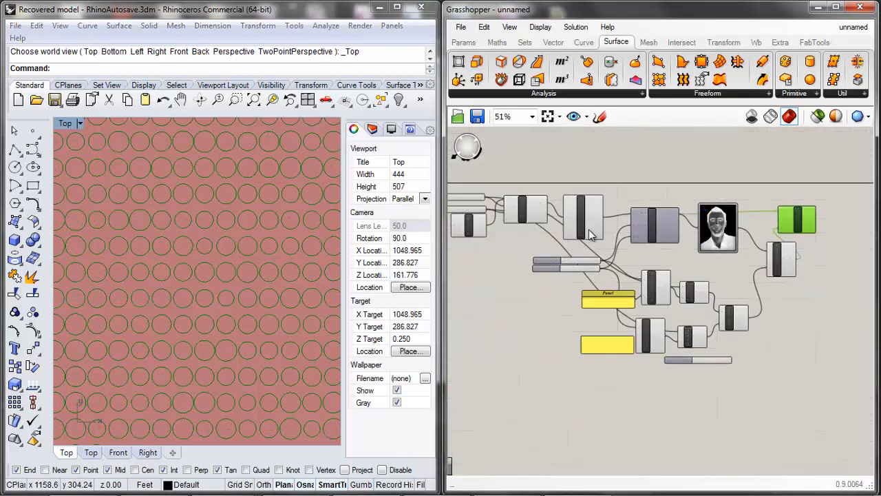
Turn off the Boundary Surfaces preview and inspect the circle portrait in the Top viewport
{"action": "scroll", "coordinate": [581, 225], "scroll_direction": "up", "scroll_amount": 3}
{"action": "left_click", "coordinate": [581, 225]}
{"action": "middle_click", "coordinate": [581, 226]}
{"action": "left_click", "coordinate": [623, 183]}
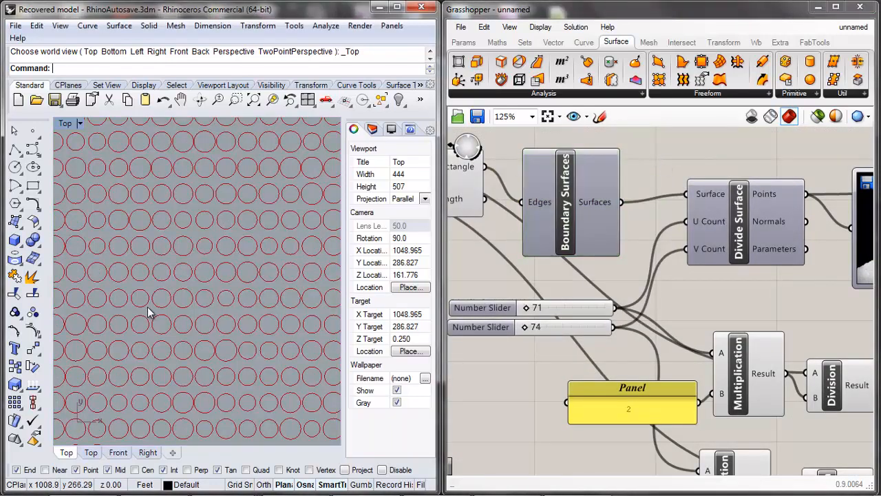
{"action": "scroll", "coordinate": [147, 306], "scroll_direction": "down", "scroll_amount": 5}
{"action": "scroll", "coordinate": [158, 260], "scroll_direction": "up", "scroll_amount": 1}
{"action": "scroll", "coordinate": [164, 259], "scroll_direction": "up", "scroll_amount": 2}
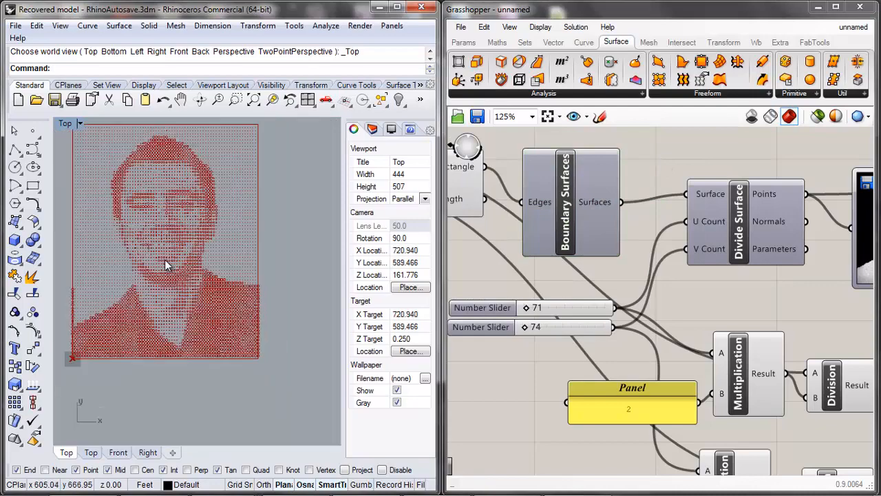
{"action": "scroll", "coordinate": [142, 205], "scroll_direction": "up", "scroll_amount": 4}
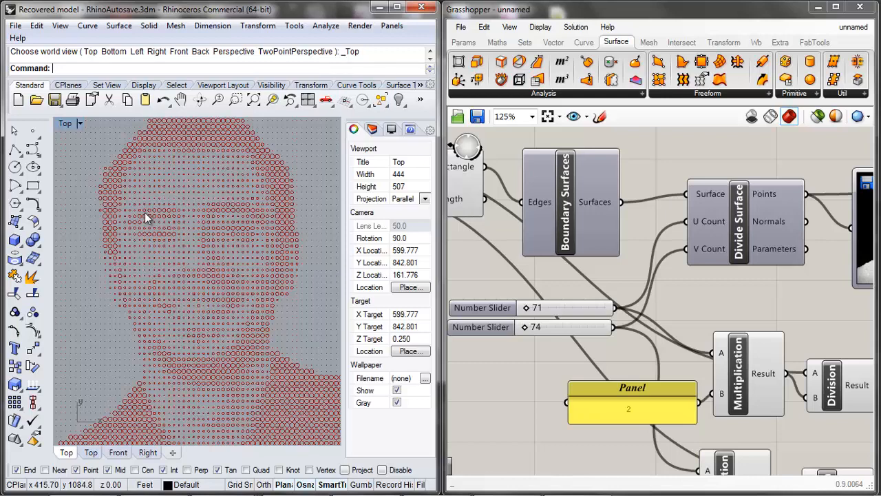
Add a Cull Pattern component in the empty space beyond Circle CNR's output
{"action": "left_click", "coordinate": [702, 293]}
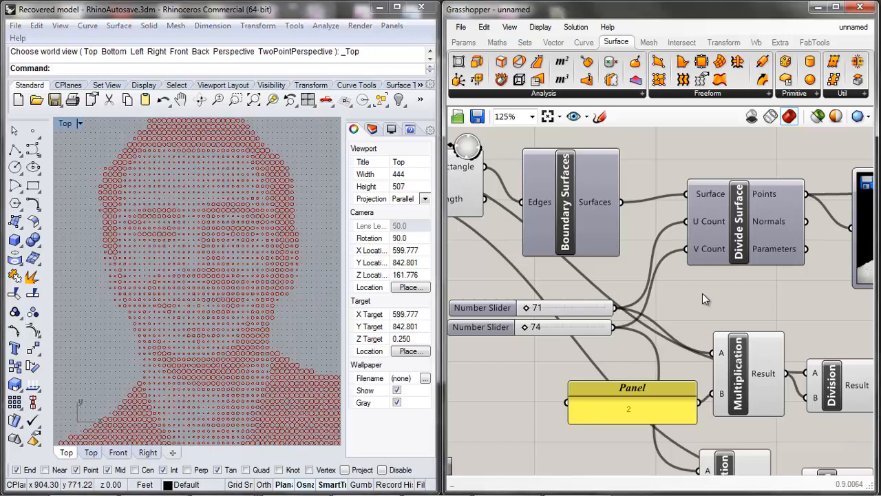
{"action": "scroll", "coordinate": [659, 296], "scroll_direction": "down", "scroll_amount": 5}
{"action": "scroll", "coordinate": [611, 297], "scroll_direction": "up", "scroll_amount": 5}
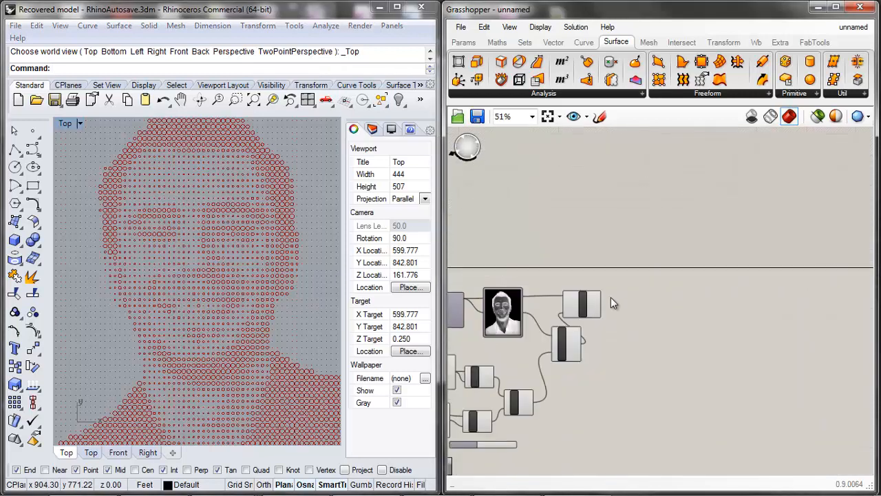
{"action": "left_click", "coordinate": [577, 309]}
{"action": "left_click", "coordinate": [724, 303]}
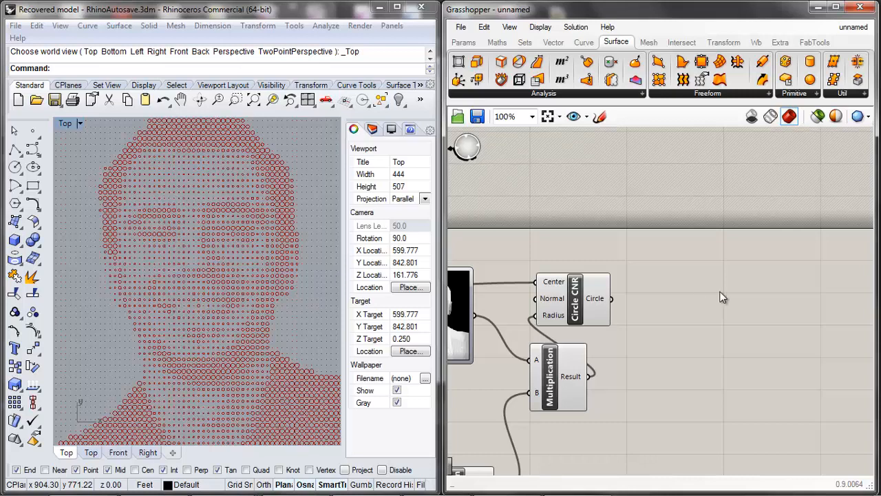
{"action": "scroll", "coordinate": [700, 302], "scroll_direction": "up", "scroll_amount": 2}
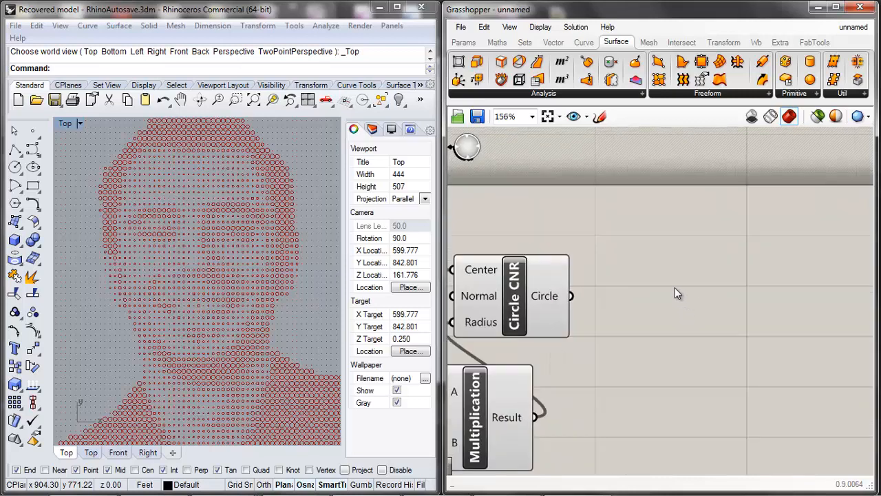
{"action": "left_click", "coordinate": [521, 313]}
{"action": "left_click", "coordinate": [740, 324]}
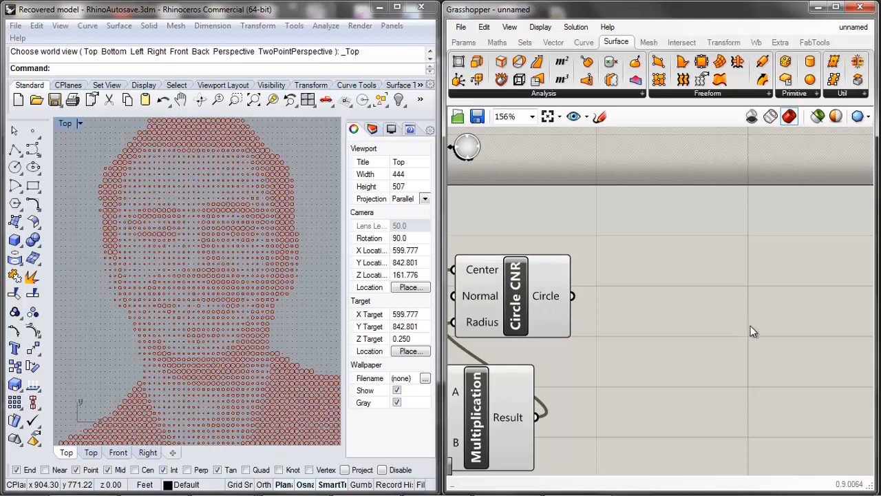
{"action": "double_click", "coordinate": [750, 325]}
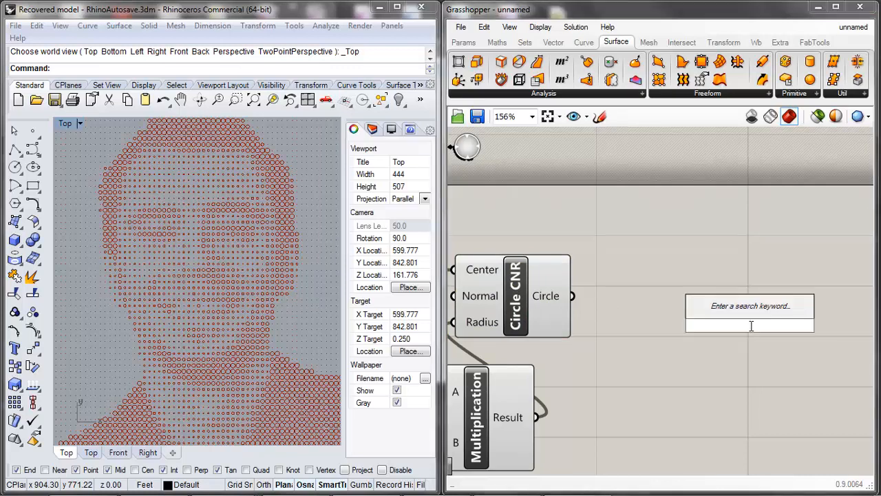
{"action": "type", "text": "cull"}
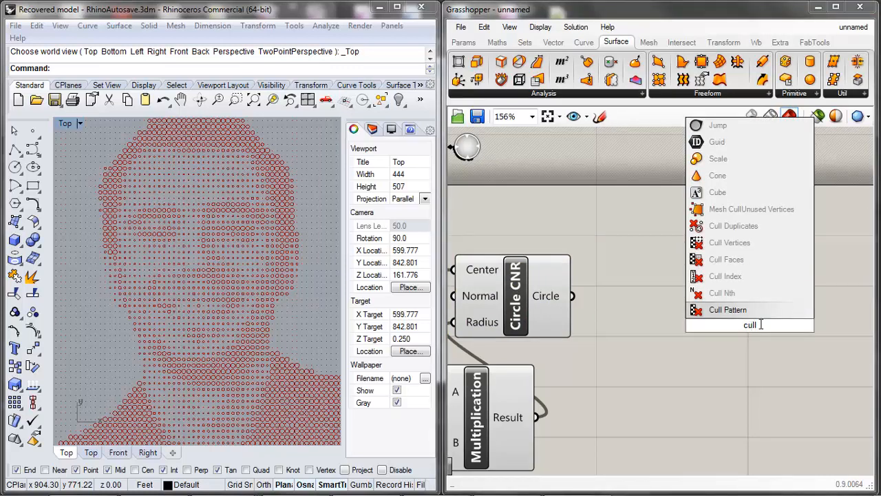
{"action": "left_click", "coordinate": [727, 309]}
{"action": "scroll", "coordinate": [737, 326], "scroll_direction": "up", "scroll_amount": 2}
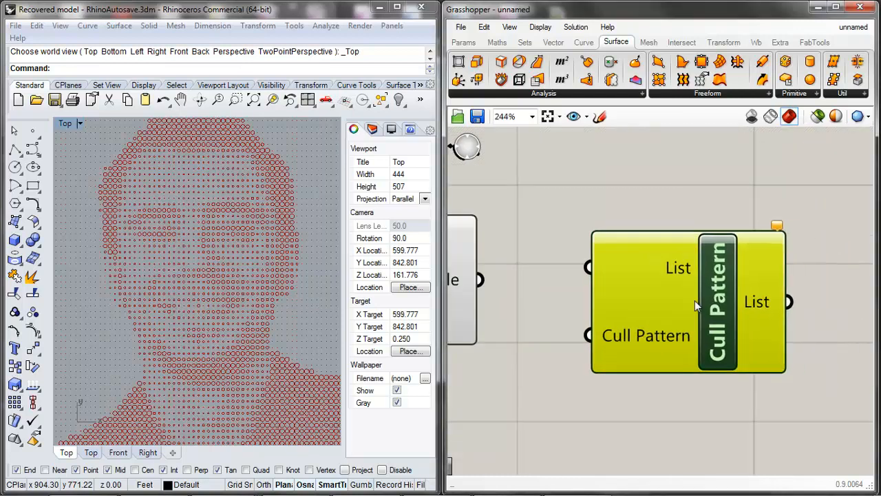
Look through the other open definitions and switch to Grasshopper Tutorial 03_02
{"action": "scroll", "coordinate": [726, 295], "scroll_direction": "down", "scroll_amount": 2}
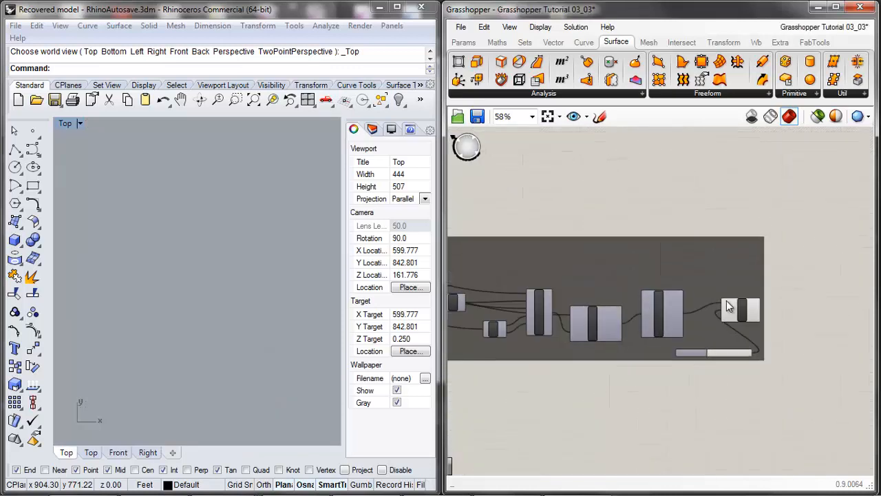
{"action": "scroll", "coordinate": [726, 300], "scroll_direction": "up", "scroll_amount": 3}
{"action": "scroll", "coordinate": [729, 310], "scroll_direction": "down", "scroll_amount": 3}
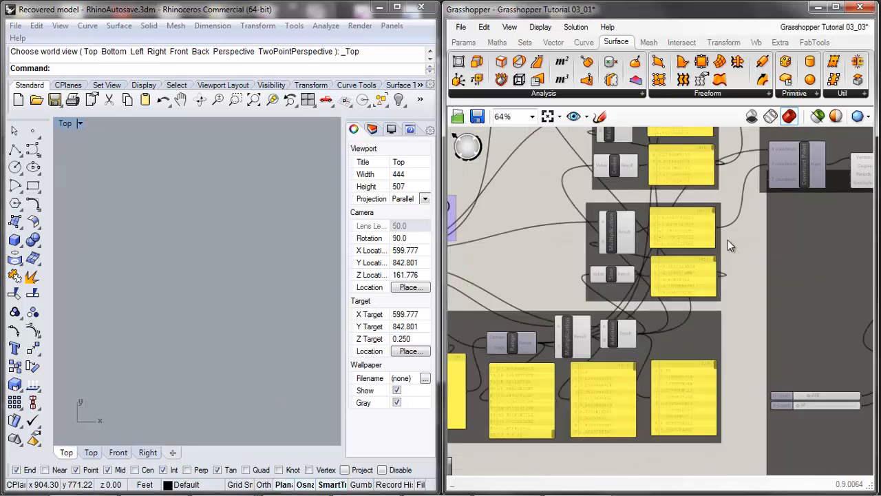
{"action": "scroll", "coordinate": [602, 269], "scroll_direction": "down", "scroll_amount": 3}
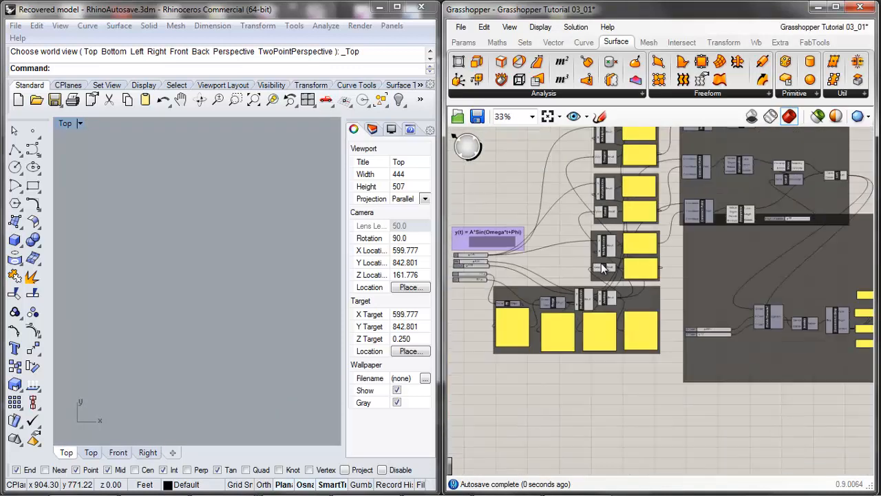
{"action": "scroll", "coordinate": [606, 268], "scroll_direction": "down", "scroll_amount": 3}
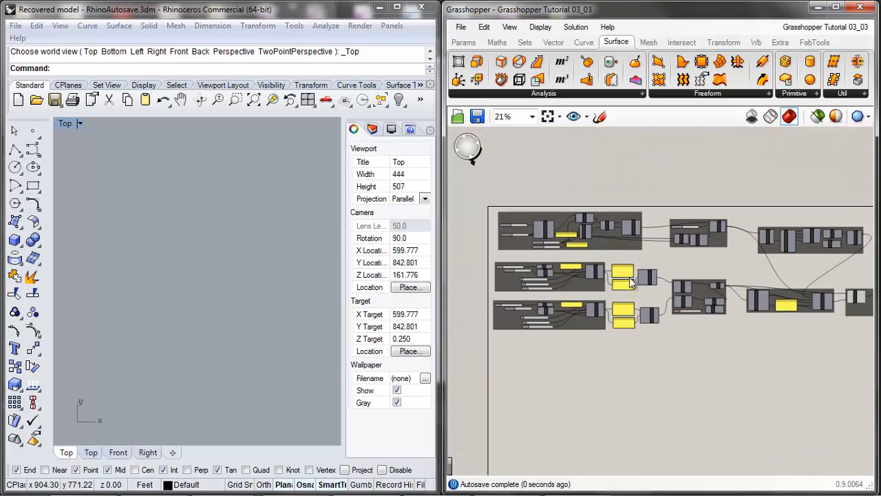
{"action": "scroll", "coordinate": [704, 299], "scroll_direction": "down", "scroll_amount": 2}
{"action": "scroll", "coordinate": [799, 291], "scroll_direction": "up", "scroll_amount": 3}
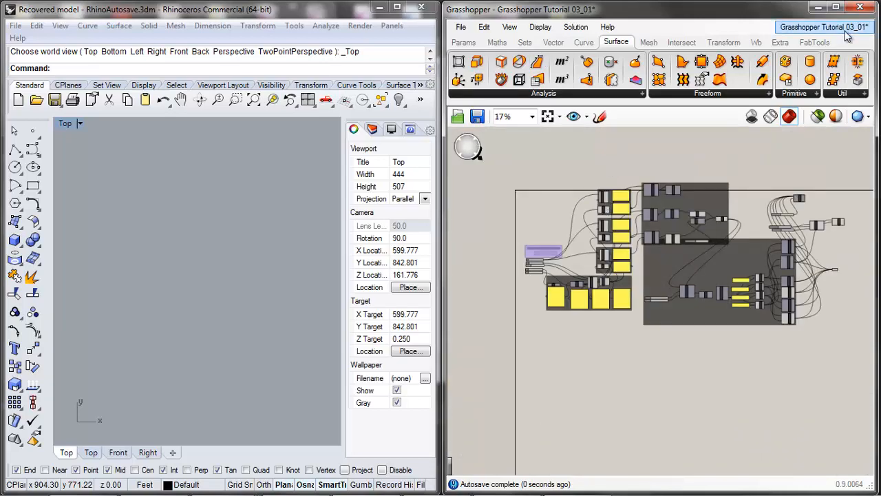
{"action": "left_click", "coordinate": [819, 26]}
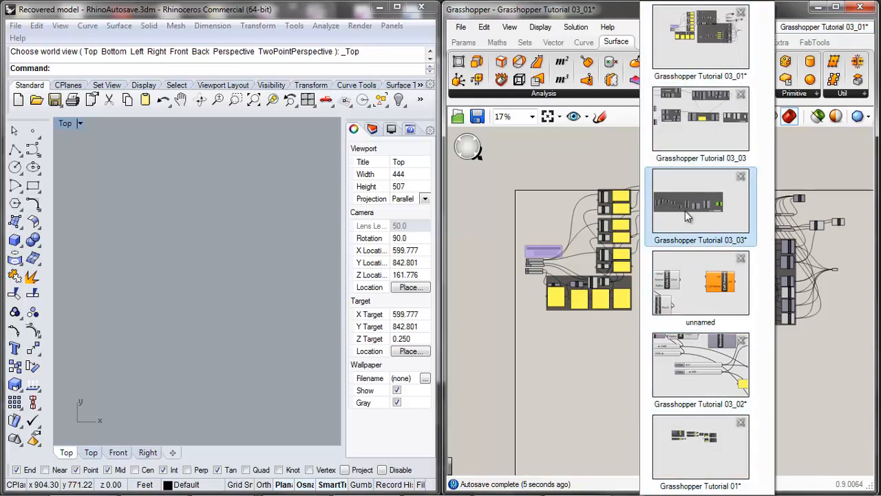
{"action": "left_click", "coordinate": [673, 374]}
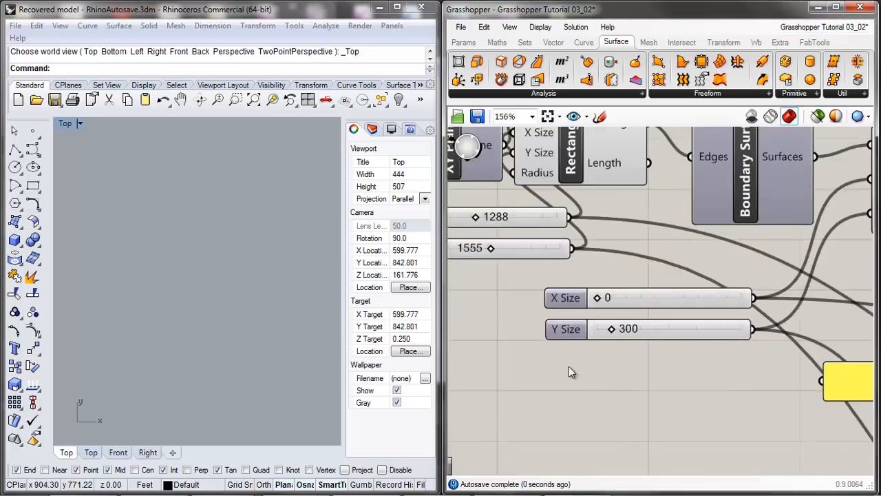
Examine the circle-culling part of Grasshopper Tutorial 03_02 and read the help text of its Cull Pattern component
{"action": "scroll", "coordinate": [573, 367], "scroll_direction": "down", "scroll_amount": 8}
{"action": "scroll", "coordinate": [750, 368], "scroll_direction": "up", "scroll_amount": 3}
{"action": "scroll", "coordinate": [737, 285], "scroll_direction": "up", "scroll_amount": 5}
{"action": "left_click", "coordinate": [673, 316]}
{"action": "scroll", "coordinate": [632, 335], "scroll_direction": "down", "scroll_amount": 2}
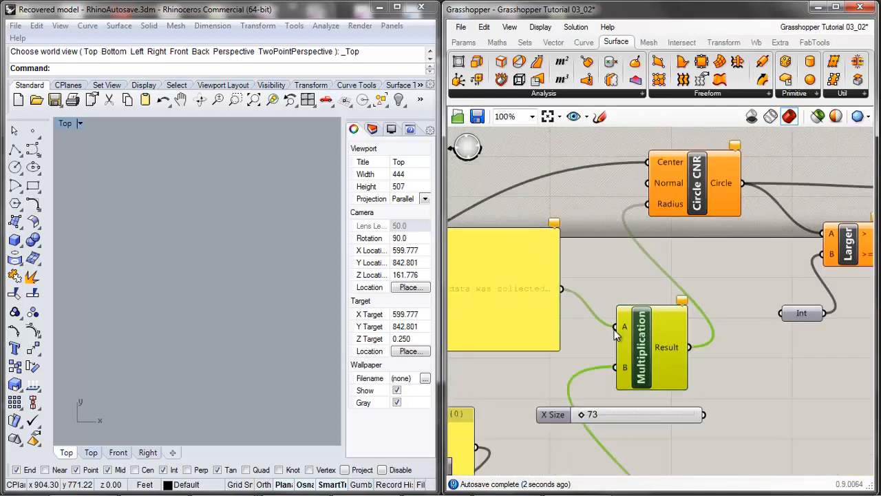
{"action": "scroll", "coordinate": [616, 335], "scroll_direction": "down", "scroll_amount": 2}
{"action": "scroll", "coordinate": [766, 256], "scroll_direction": "up", "scroll_amount": 4}
{"action": "right_click", "coordinate": [847, 222]}
{"action": "left_click", "coordinate": [802, 323]}
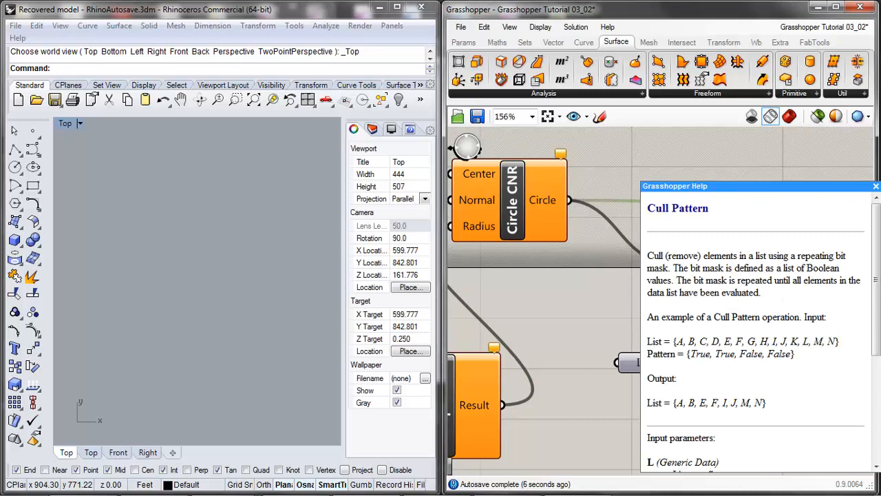
{"action": "left_click", "coordinate": [875, 186]}
{"action": "scroll", "coordinate": [703, 187], "scroll_direction": "down", "scroll_amount": 3}
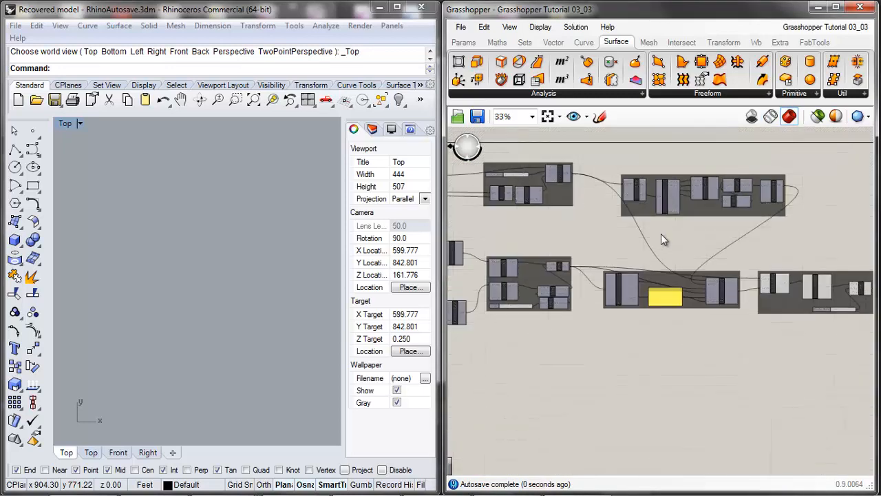
Switch to the unnamed definition that holds the circle portrait and the unconnected Cull Pattern component
{"action": "left_click", "coordinate": [826, 27]}
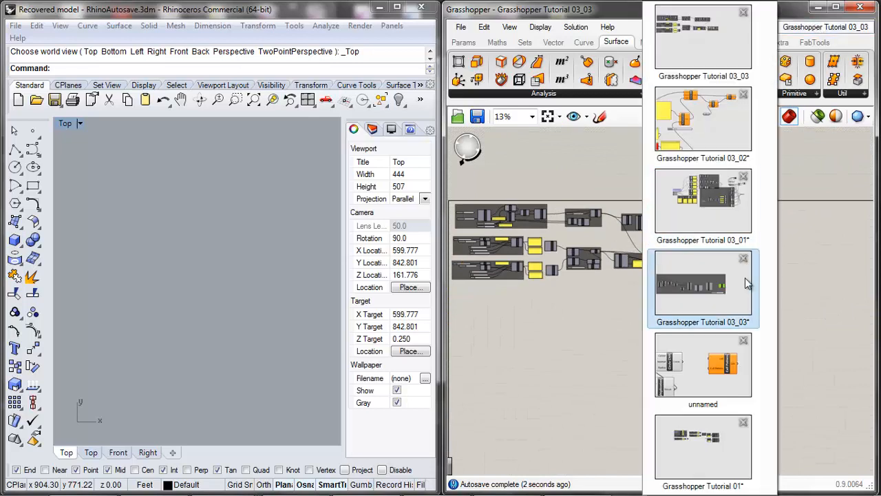
{"action": "left_click", "coordinate": [684, 392]}
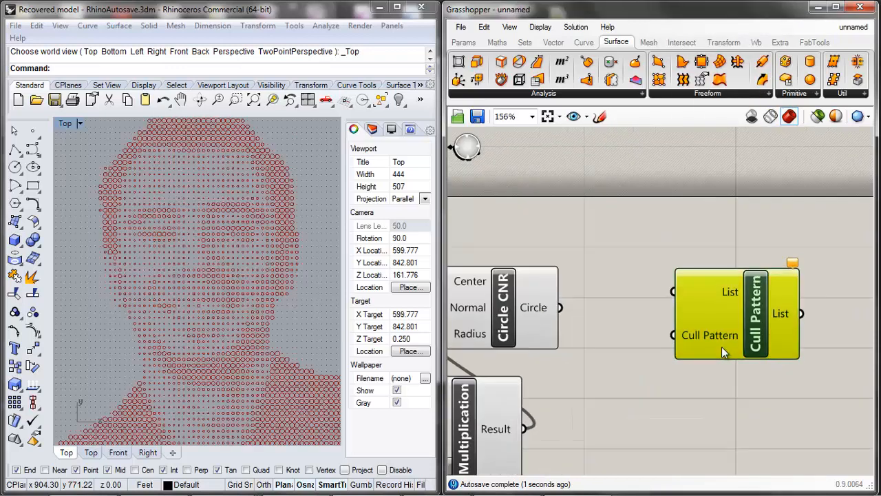
{"action": "left_click", "coordinate": [714, 377]}
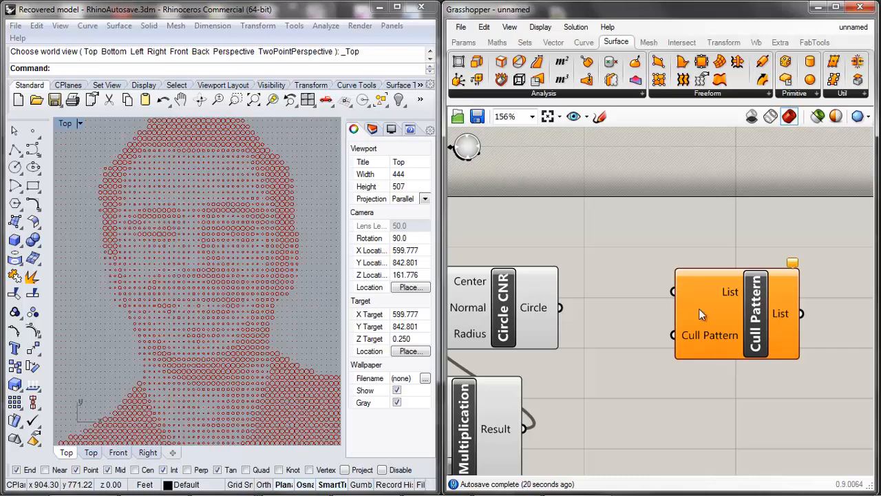
Add a Larger Than component below Cull Pattern and connect Circle CNR's Circle output to its First Number input
{"action": "left_click_drag", "start_coordinate": [698, 308], "coordinate": [709, 303]}
{"action": "left_click", "coordinate": [522, 296]}
{"action": "double_click", "coordinate": [678, 419]}
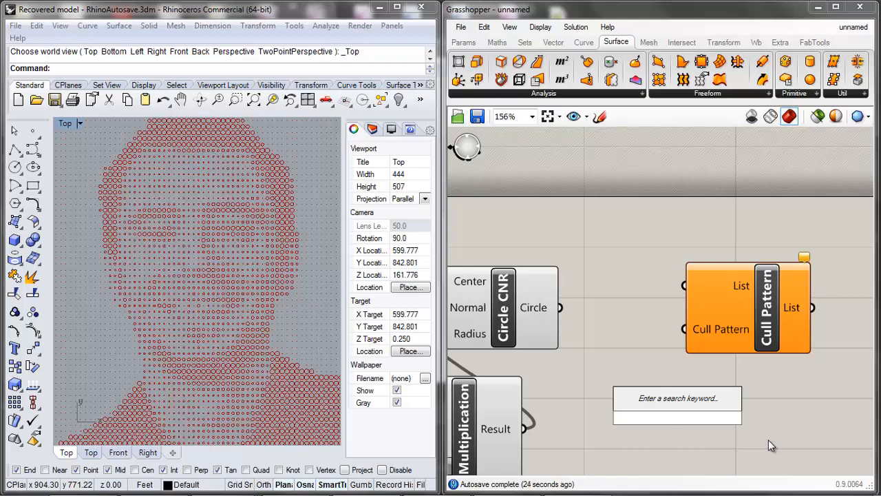
{"action": "type", "text": "larger"}
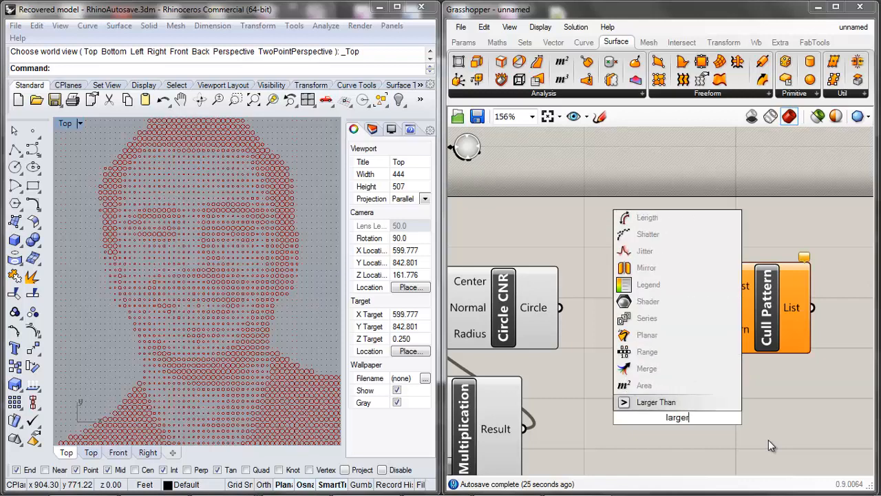
{"action": "left_click", "coordinate": [671, 401]}
{"action": "scroll", "coordinate": [658, 403], "scroll_direction": "down", "scroll_amount": 4}
{"action": "scroll", "coordinate": [657, 403], "scroll_direction": "up", "scroll_amount": 4}
{"action": "left_click_drag", "start_coordinate": [714, 418], "coordinate": [740, 418]}
{"action": "left_click_drag", "start_coordinate": [574, 338], "coordinate": [604, 399]}
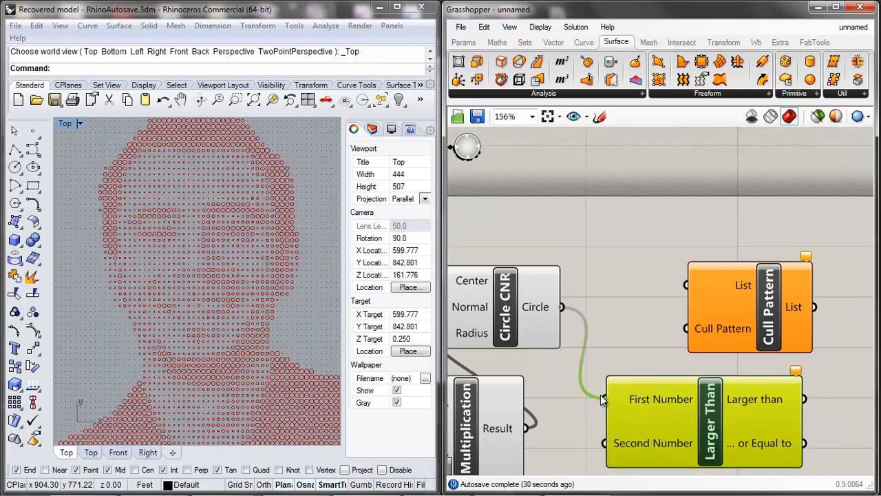
{"action": "scroll", "coordinate": [698, 414], "scroll_direction": "up", "scroll_amount": 1}
{"action": "left_click_drag", "start_coordinate": [652, 420], "coordinate": [743, 420]}
Add a compact panel containing 1.0 and connect it to the Second Number input of Larger Than
{"action": "left_click", "coordinate": [580, 415]}
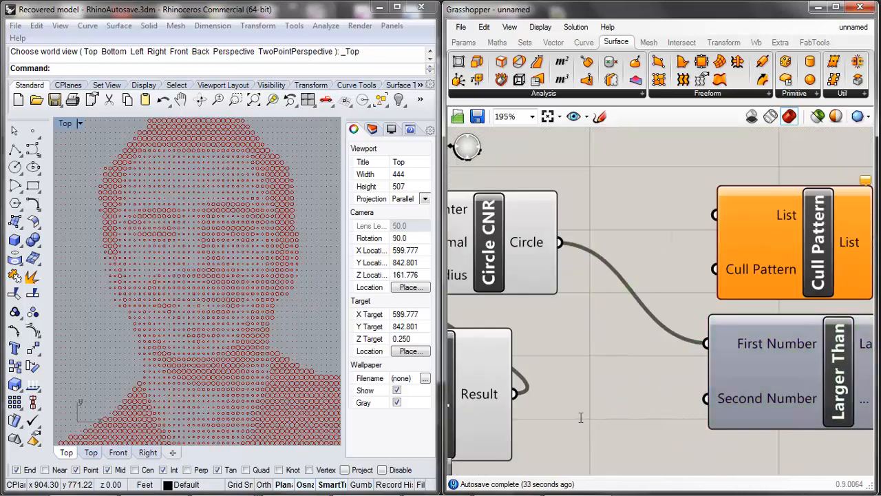
{"action": "double_click", "coordinate": [580, 415]}
{"action": "type", "text": "panel"}
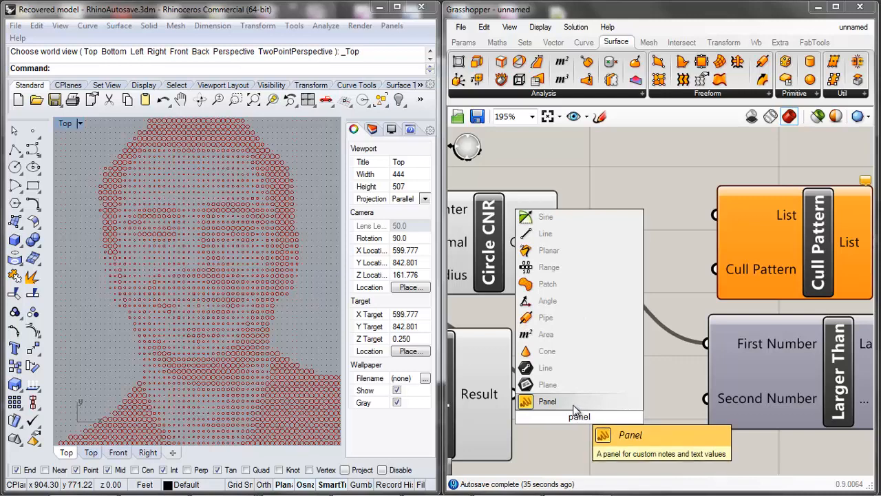
{"action": "key", "text": "Return"}
{"action": "double_click", "coordinate": [617, 415]}
{"action": "type", "text": "1.0"}
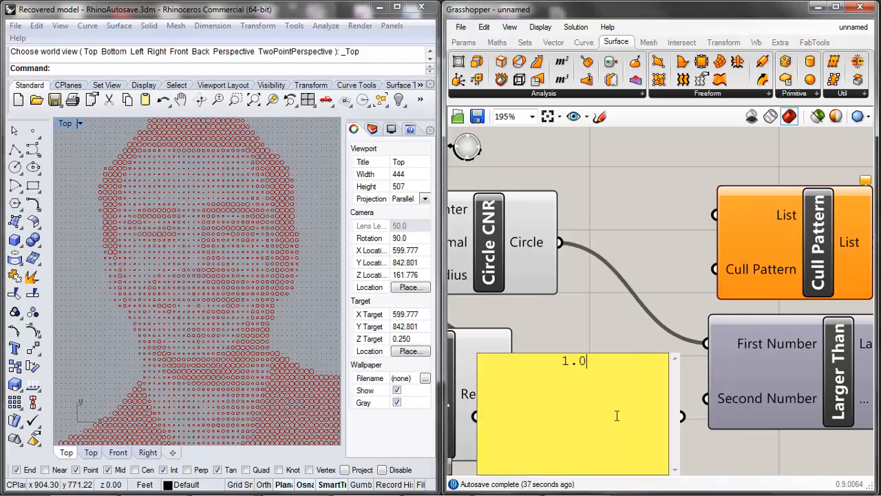
{"action": "left_click", "coordinate": [584, 351]}
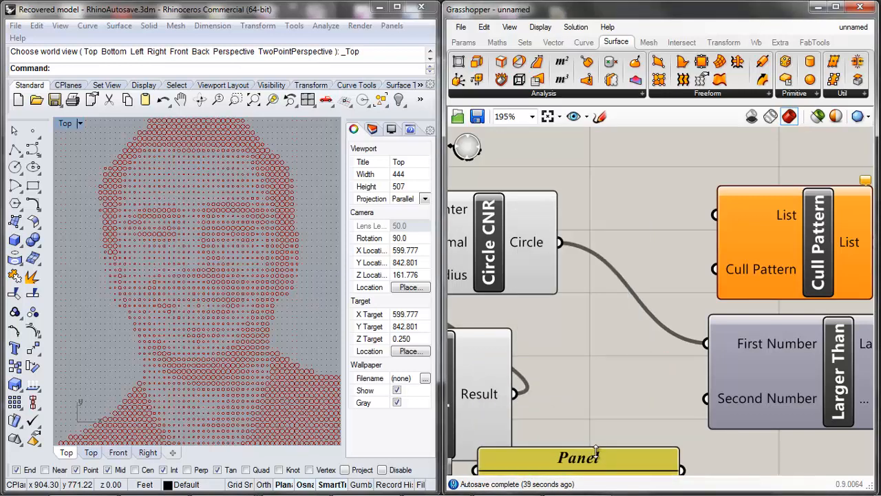
{"action": "left_click_drag", "start_coordinate": [612, 461], "coordinate": [593, 354]}
{"action": "left_click_drag", "start_coordinate": [662, 363], "coordinate": [706, 398]}
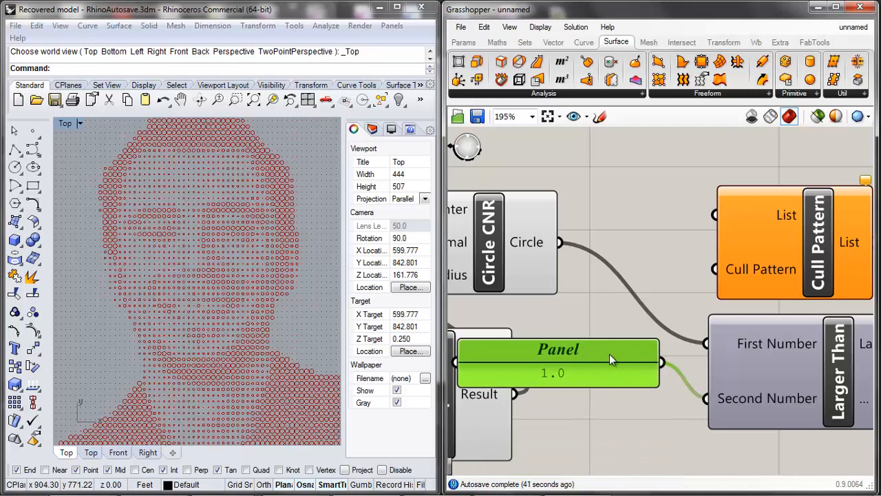
Move Cull Pattern beyond Larger Than, then feed its pattern from the Larger than output and its List from Circle CNR
{"action": "scroll", "coordinate": [578, 363], "scroll_direction": "down", "scroll_amount": 2}
{"action": "scroll", "coordinate": [771, 377], "scroll_direction": "up", "scroll_amount": 2}
{"action": "left_click", "coordinate": [771, 377]}
{"action": "left_click_drag", "start_coordinate": [521, 377], "coordinate": [555, 377]}
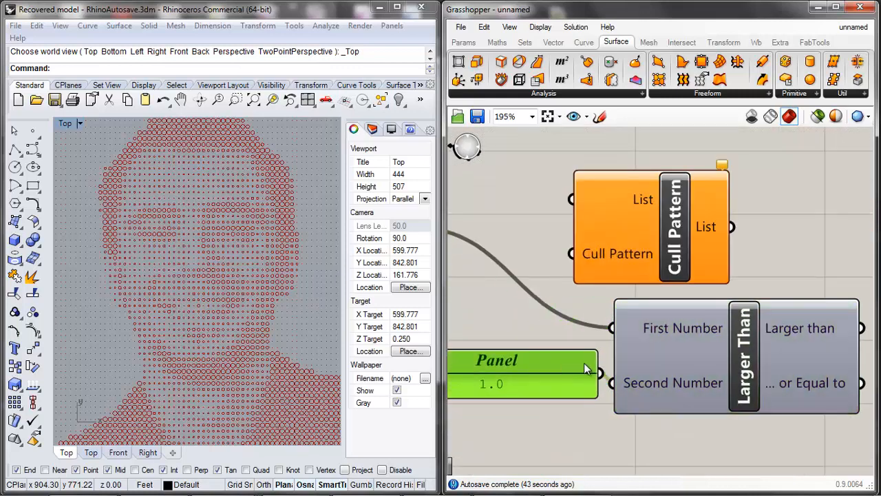
{"action": "scroll", "coordinate": [613, 358], "scroll_direction": "down", "scroll_amount": 2}
{"action": "left_click_drag", "start_coordinate": [631, 263], "coordinate": [787, 246]}
{"action": "left_click_drag", "start_coordinate": [771, 348], "coordinate": [741, 268]}
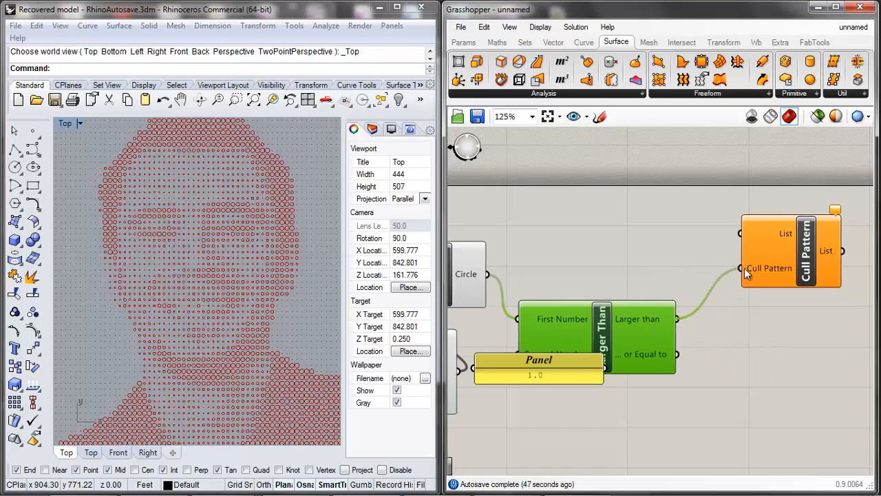
{"action": "left_click", "coordinate": [525, 257]}
{"action": "left_click_drag", "start_coordinate": [487, 274], "coordinate": [783, 245]}
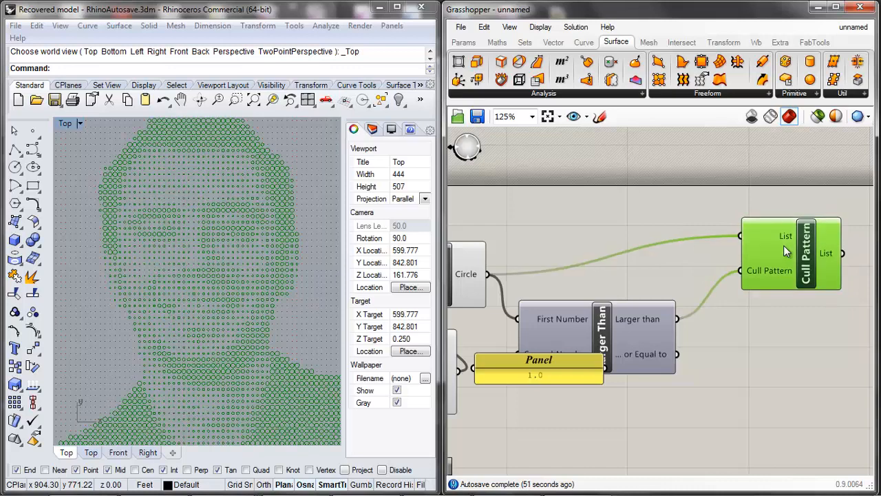
Turn off the Circle CNR preview so that only the Cull Pattern circles are displayed
{"action": "scroll", "coordinate": [214, 259], "scroll_direction": "down", "scroll_amount": 8}
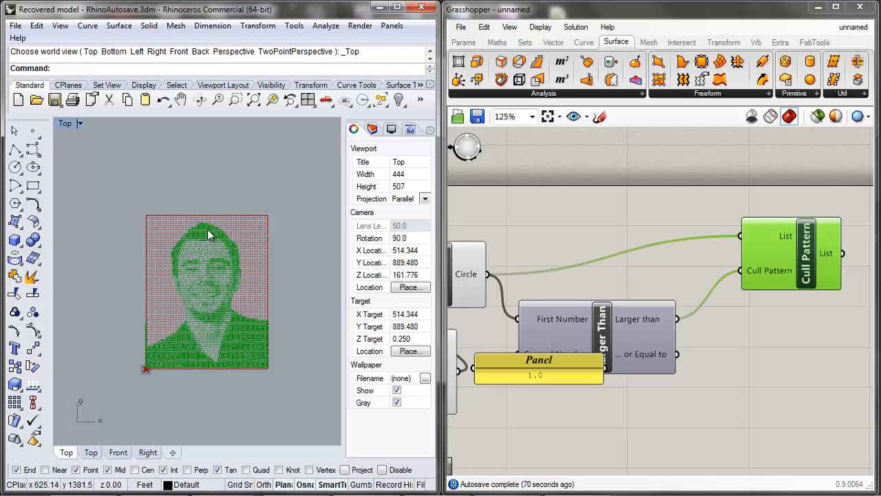
{"action": "left_click_drag", "start_coordinate": [810, 265], "coordinate": [800, 296]}
{"action": "scroll", "coordinate": [617, 261], "scroll_direction": "down", "scroll_amount": 3}
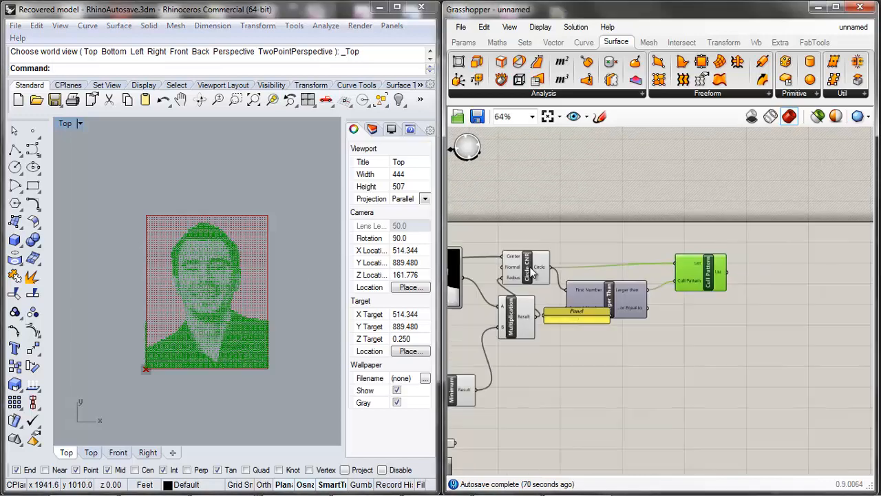
{"action": "scroll", "coordinate": [529, 267], "scroll_direction": "up", "scroll_amount": 3}
{"action": "left_click", "coordinate": [530, 271]}
{"action": "middle_click", "coordinate": [530, 270]}
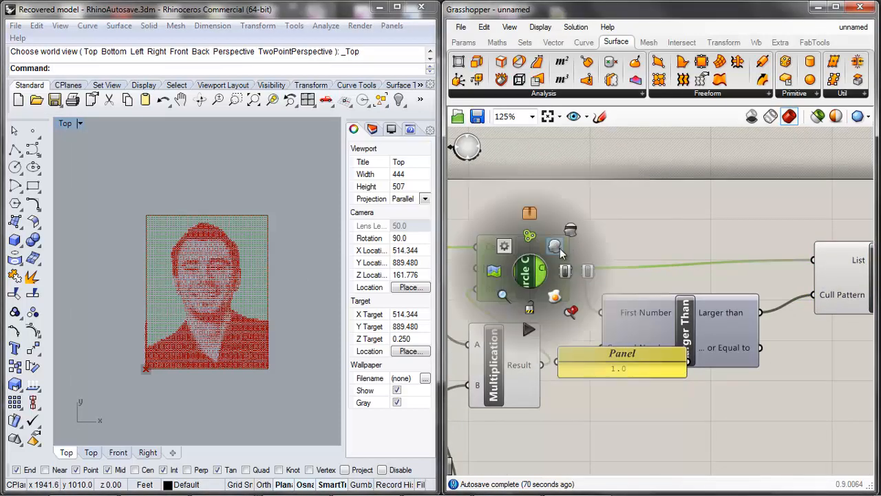
{"action": "left_click", "coordinate": [573, 230]}
{"action": "left_click", "coordinate": [629, 208]}
Inspect the remaining circles in the Top viewport, especially along the rectangle's edge and the shoulder outline
{"action": "scroll", "coordinate": [240, 273], "scroll_direction": "up", "scroll_amount": 2}
{"action": "left_click", "coordinate": [232, 276]}
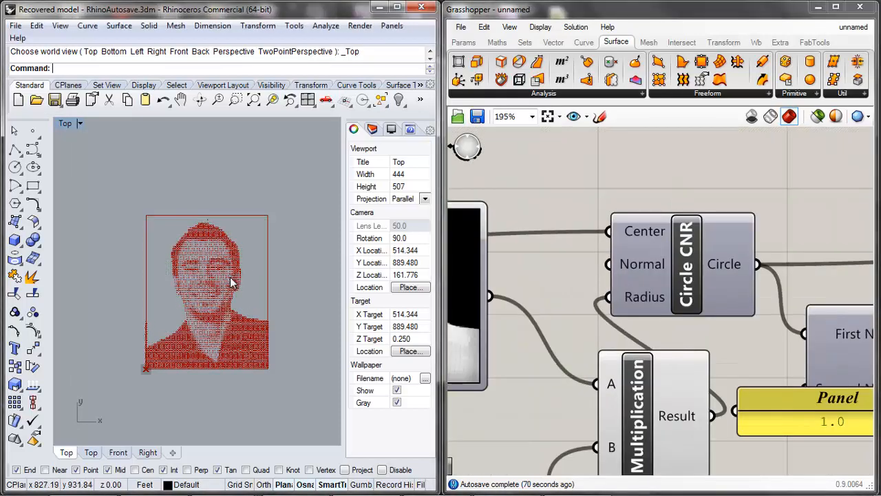
{"action": "scroll", "coordinate": [178, 289], "scroll_direction": "up", "scroll_amount": 9}
{"action": "scroll", "coordinate": [180, 298], "scroll_direction": "down", "scroll_amount": 8}
{"action": "scroll", "coordinate": [148, 402], "scroll_direction": "up", "scroll_amount": 9}
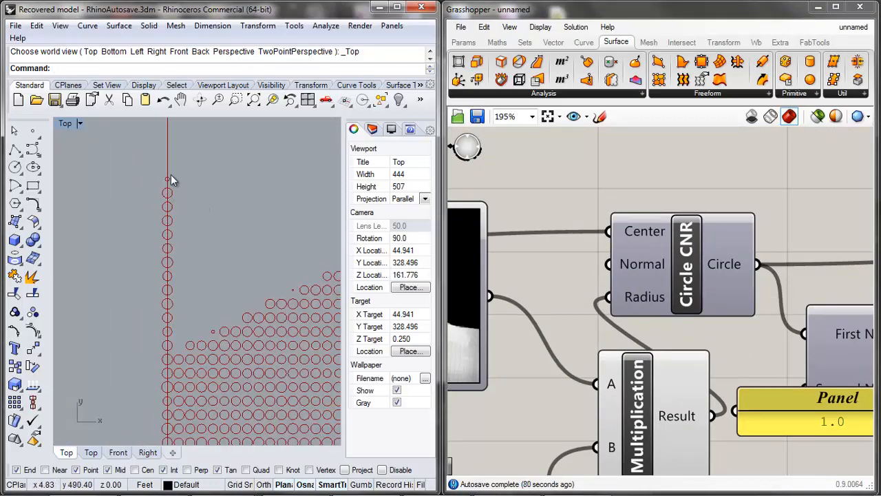
{"action": "scroll", "coordinate": [171, 179], "scroll_direction": "down", "scroll_amount": 4}
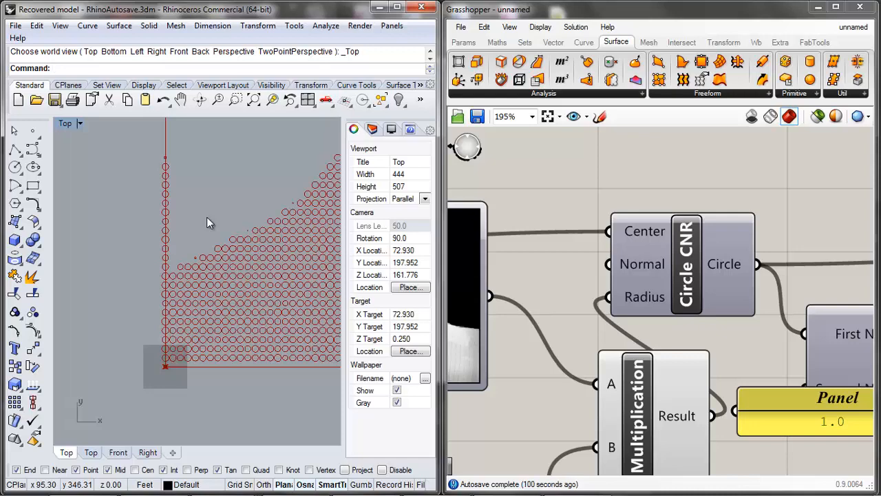
{"action": "scroll", "coordinate": [576, 271], "scroll_direction": "down", "scroll_amount": 8}
{"action": "scroll", "coordinate": [674, 306], "scroll_direction": "up", "scroll_amount": 3}
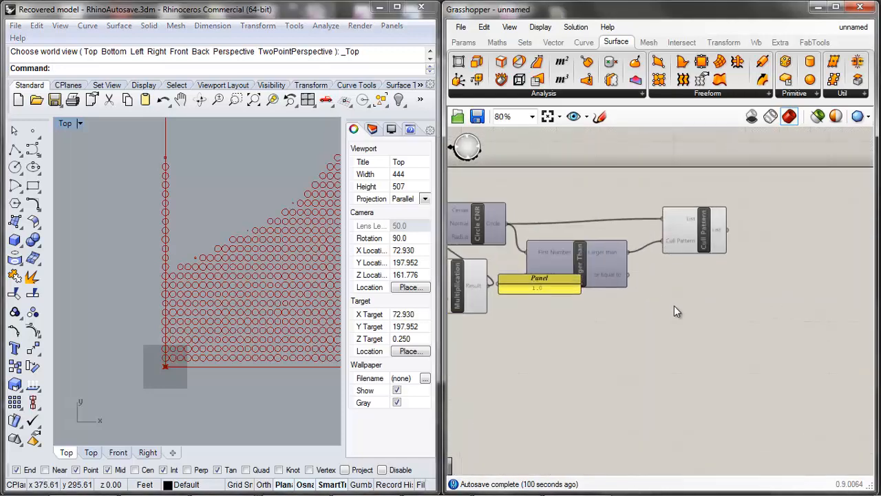
Add a Cull Nth component beyond Cull Pattern and connect Cull Pattern's List output to its List input
{"action": "left_click", "coordinate": [689, 216]}
{"action": "scroll", "coordinate": [690, 220], "scroll_direction": "up", "scroll_amount": 5}
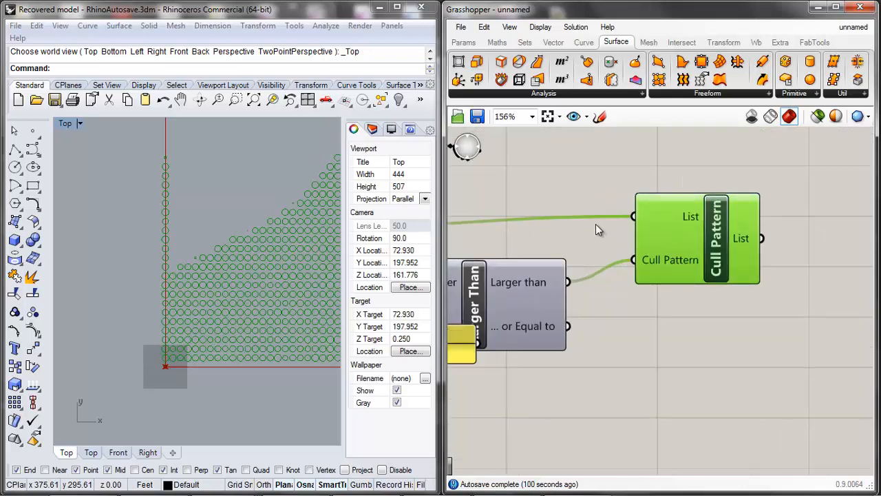
{"action": "double_click", "coordinate": [680, 337]}
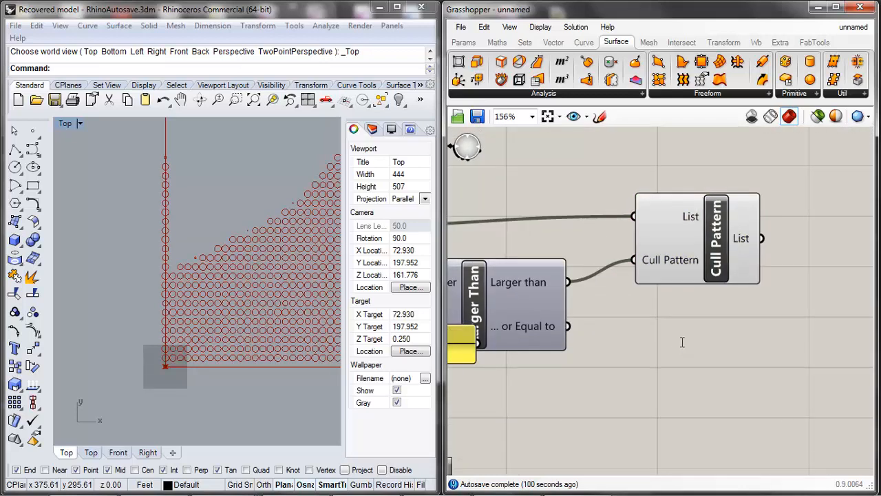
{"action": "type", "text": "LIST"}
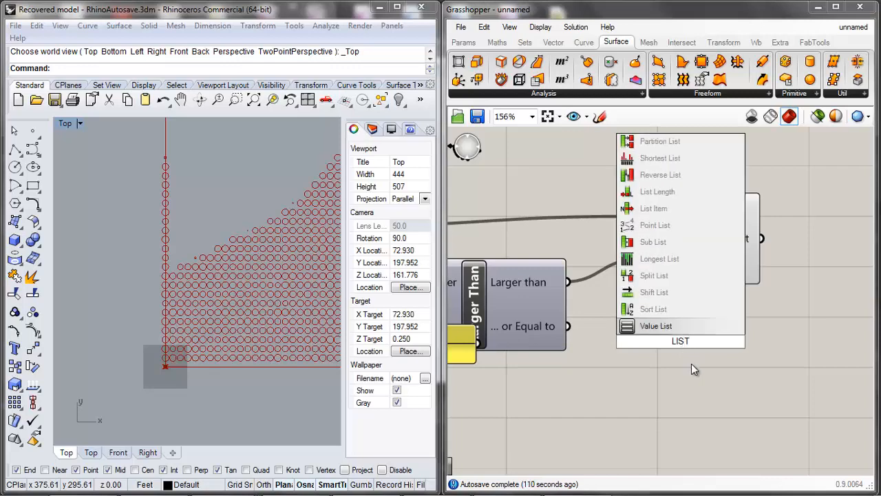
{"action": "double_click", "coordinate": [691, 362]}
{"action": "type", "text": "CULL"}
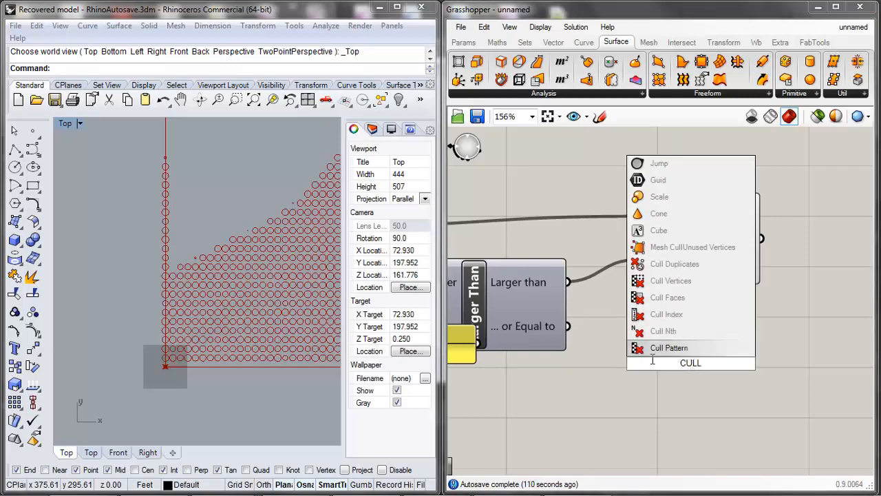
{"action": "left_click", "coordinate": [663, 331]}
{"action": "scroll", "coordinate": [646, 338], "scroll_direction": "down", "scroll_amount": 3}
{"action": "scroll", "coordinate": [692, 351], "scroll_direction": "up", "scroll_amount": 2}
{"action": "left_click_drag", "start_coordinate": [692, 351], "coordinate": [766, 336]}
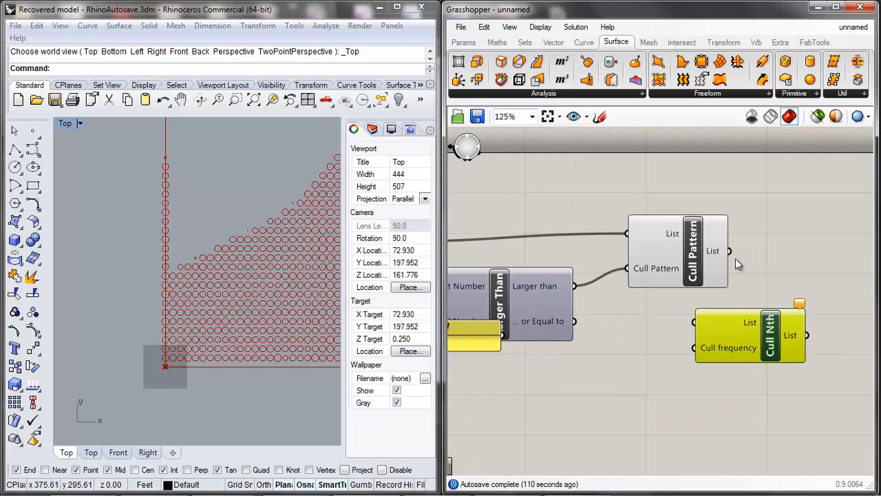
{"action": "left_click_drag", "start_coordinate": [728, 253], "coordinate": [695, 323]}
{"action": "left_click_drag", "start_coordinate": [739, 342], "coordinate": [805, 313]}
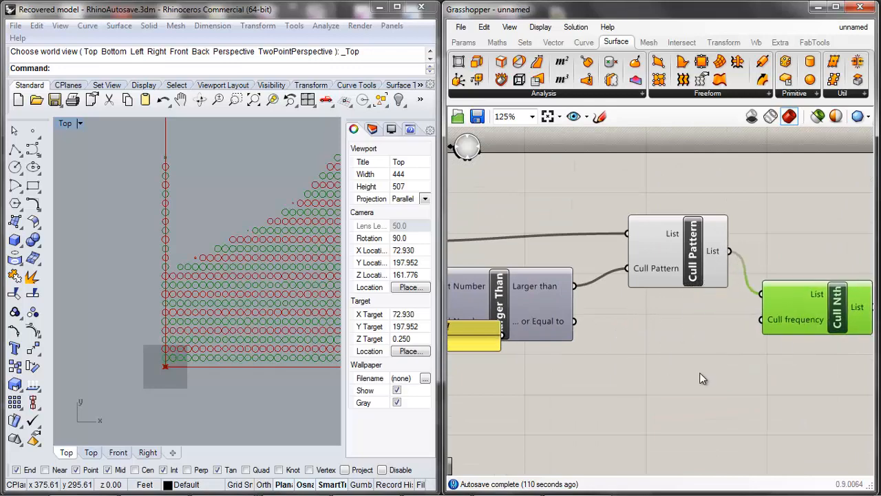
Delete the Cull Nth component from the definition
{"action": "left_click", "coordinate": [805, 329]}
{"action": "left_click_drag", "start_coordinate": [823, 303], "coordinate": [764, 312]}
{"action": "key", "text": "Delete"}
Move the Cull Pattern component down slightly so that it sits nearly level with Larger Than
{"action": "left_click", "coordinate": [682, 254]}
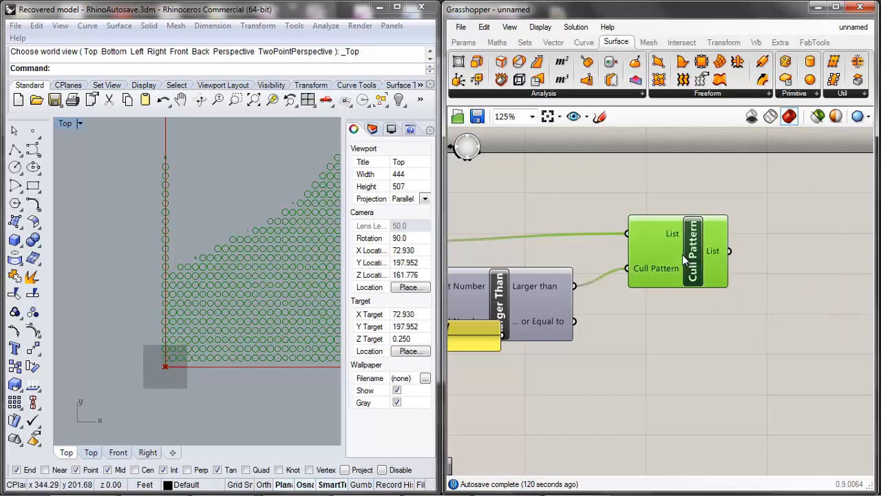
{"action": "scroll", "coordinate": [682, 254], "scroll_direction": "down", "scroll_amount": 3}
{"action": "scroll", "coordinate": [682, 255], "scroll_direction": "up", "scroll_amount": 3}
{"action": "left_click_drag", "start_coordinate": [682, 255], "coordinate": [679, 295]}
{"action": "left_click", "coordinate": [673, 222]}
Inspect the culled portrait in the Top viewport and the number sliders that set the Rectangle's X and Y sizes
{"action": "scroll", "coordinate": [673, 221], "scroll_direction": "down", "scroll_amount": 3}
{"action": "middle_click", "coordinate": [673, 221]}
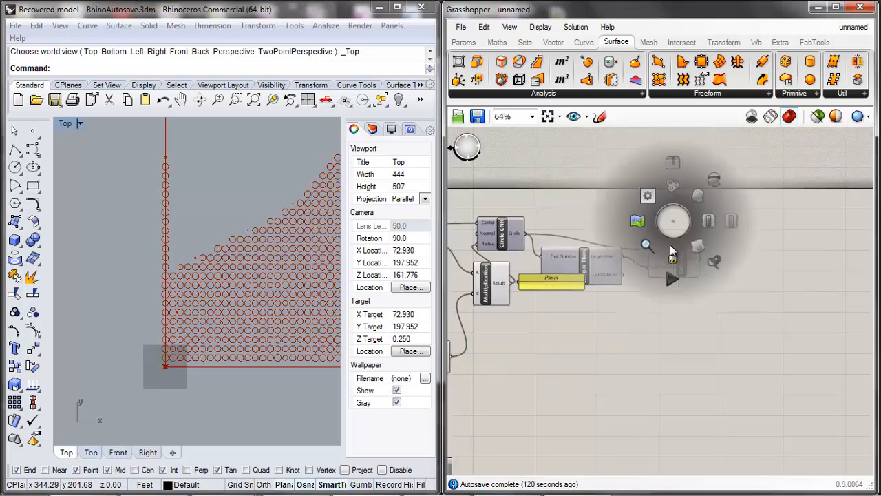
{"action": "scroll", "coordinate": [207, 313], "scroll_direction": "down", "scroll_amount": 15}
{"action": "scroll", "coordinate": [265, 274], "scroll_direction": "up", "scroll_amount": 10}
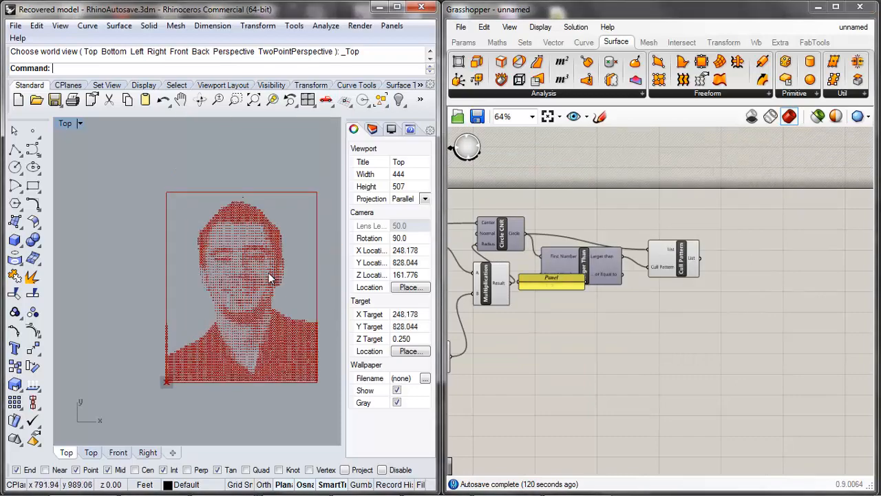
{"action": "scroll", "coordinate": [211, 311], "scroll_direction": "up", "scroll_amount": 2}
{"action": "scroll", "coordinate": [793, 310], "scroll_direction": "down", "scroll_amount": 5}
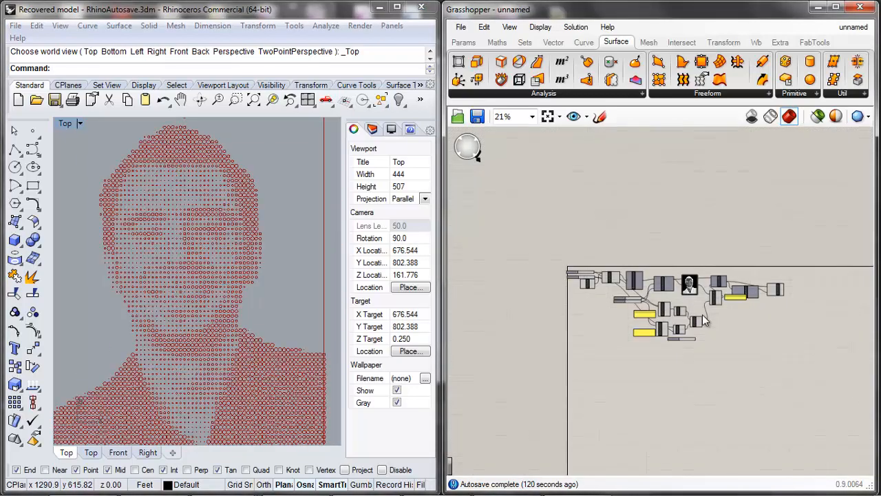
{"action": "scroll", "coordinate": [755, 308], "scroll_direction": "up", "scroll_amount": 3}
{"action": "scroll", "coordinate": [514, 227], "scroll_direction": "up", "scroll_amount": 6}
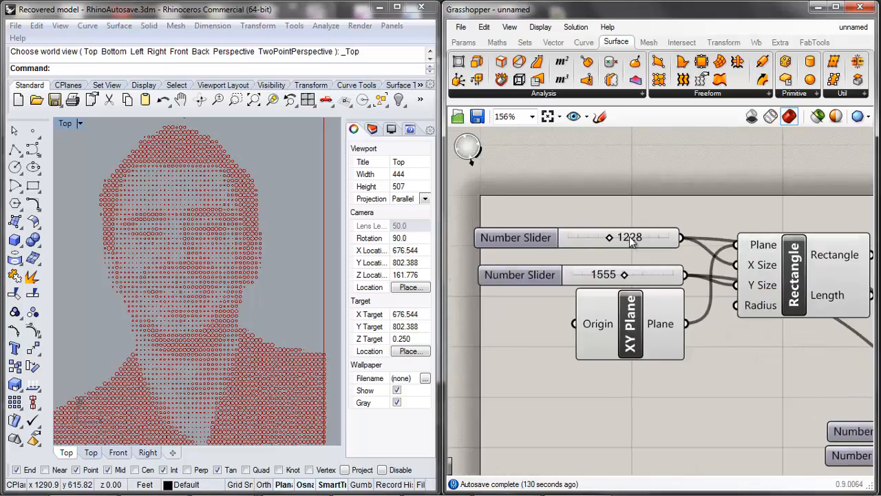
Move the number slider for the Rectangle's X size down, closer to the Y size slider
{"action": "left_click", "coordinate": [630, 253]}
{"action": "left_click", "coordinate": [357, 26]}
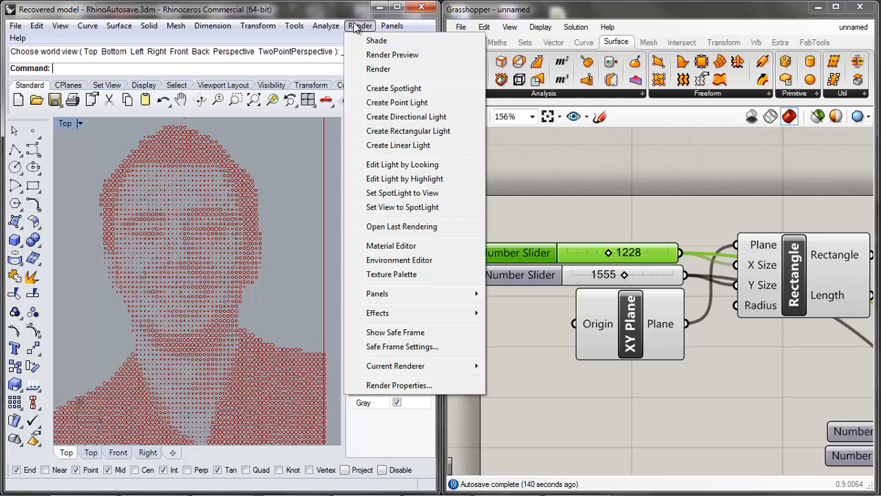
{"action": "left_click", "coordinate": [563, 181]}
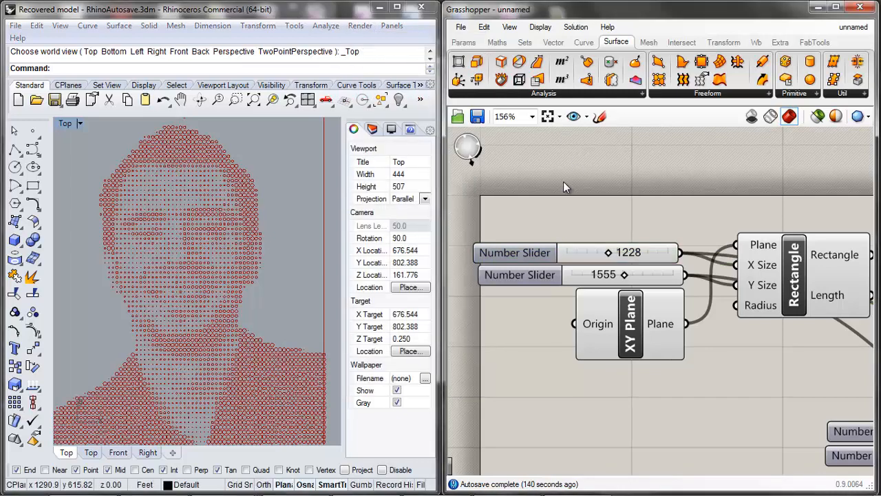
Add a Boundary Surfaces component beyond Cull Pattern and connect Cull Pattern's List output to its Edges input
{"action": "scroll", "coordinate": [559, 193], "scroll_direction": "down", "scroll_amount": 5}
{"action": "scroll", "coordinate": [556, 198], "scroll_direction": "up", "scroll_amount": 5}
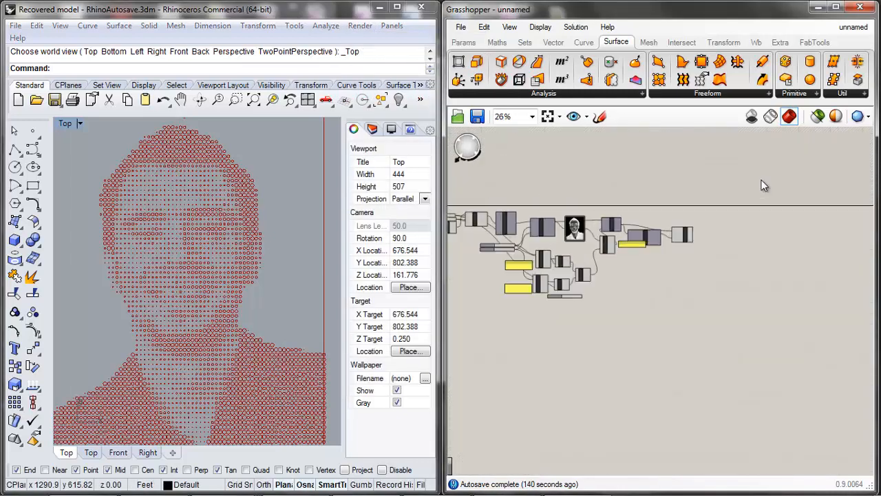
{"action": "double_click", "coordinate": [681, 260]}
{"action": "type", "text": "button"}
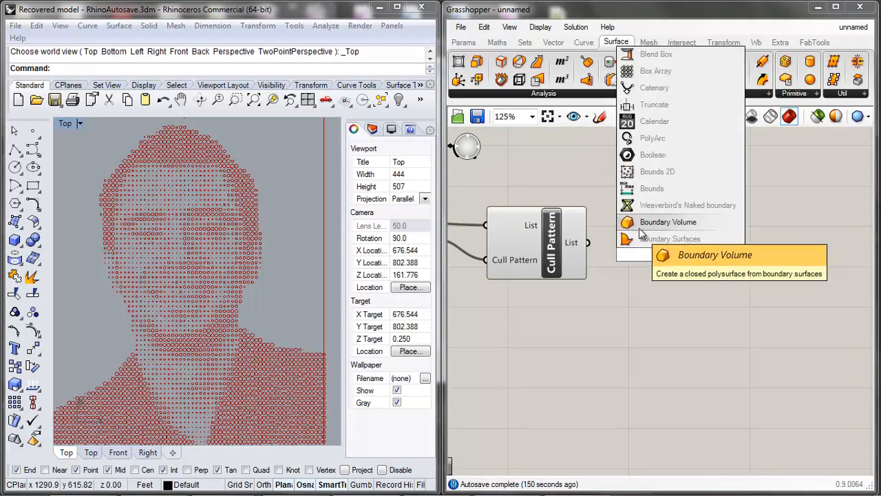
{"action": "left_click", "coordinate": [631, 239]}
{"action": "left_click_drag", "start_coordinate": [615, 252], "coordinate": [630, 254]}
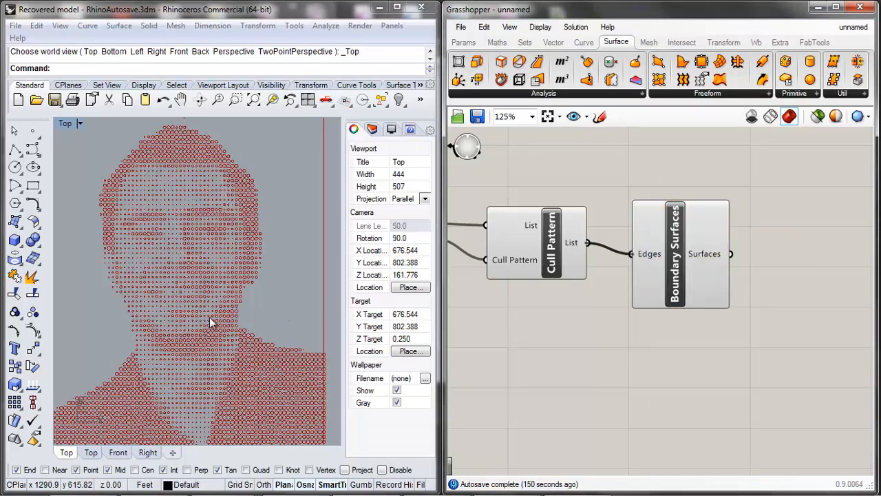
Highlight the Boundary Surfaces output and examine the filled circles of the portrait up close in the Top viewport
{"action": "left_click_drag", "start_coordinate": [573, 335], "coordinate": [757, 186]}
{"action": "scroll", "coordinate": [214, 329], "scroll_direction": "up", "scroll_amount": 2}
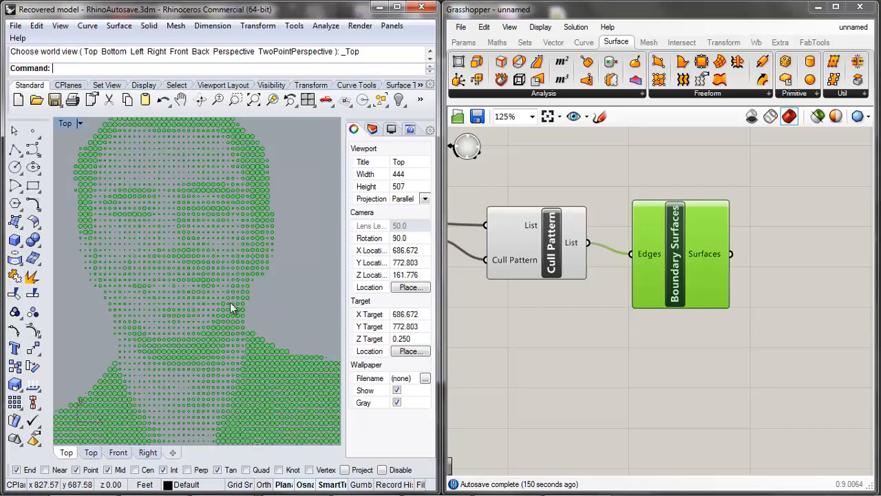
{"action": "scroll", "coordinate": [230, 309], "scroll_direction": "down", "scroll_amount": 4}
{"action": "left_click", "coordinate": [610, 325]}
{"action": "scroll", "coordinate": [247, 212], "scroll_direction": "up", "scroll_amount": 6}
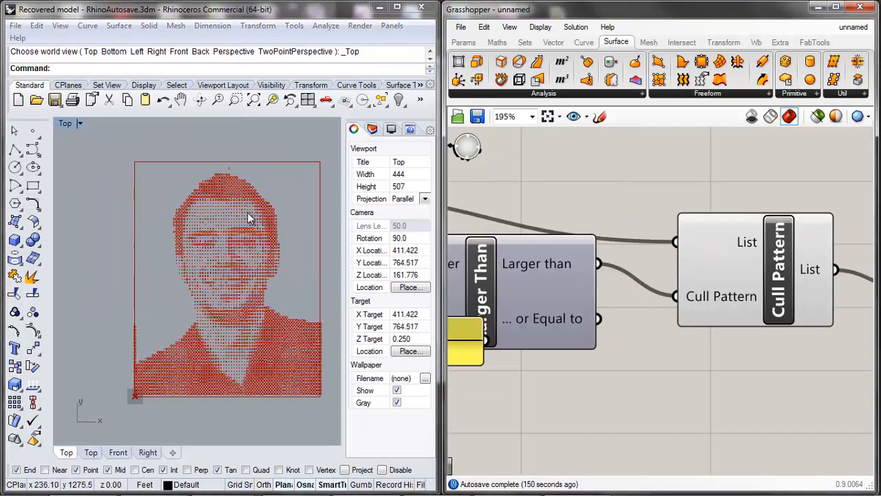
{"action": "left_click", "coordinate": [228, 186]}
{"action": "scroll", "coordinate": [231, 186], "scroll_direction": "up", "scroll_amount": 5}
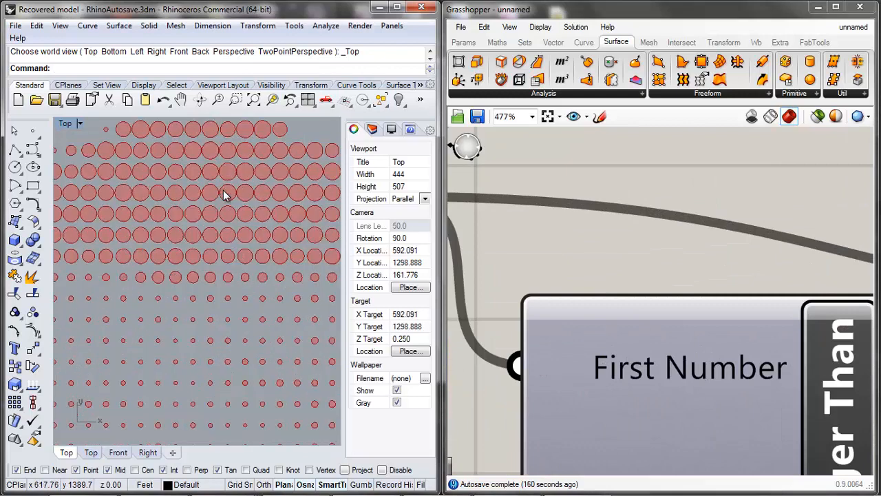
{"action": "scroll", "coordinate": [169, 254], "scroll_direction": "down", "scroll_amount": 3}
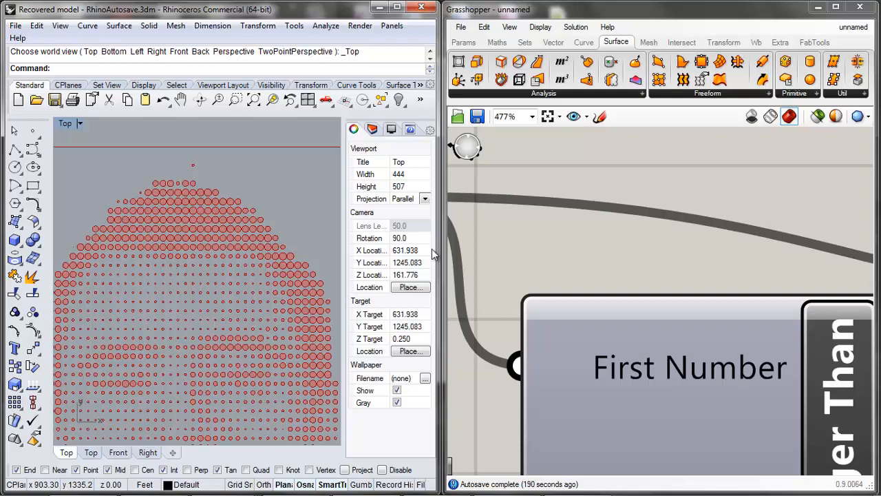
Move the 1.0 panel to just below the Larger Than component so that it no longer covers it
{"action": "scroll", "coordinate": [633, 252], "scroll_direction": "down", "scroll_amount": 5}
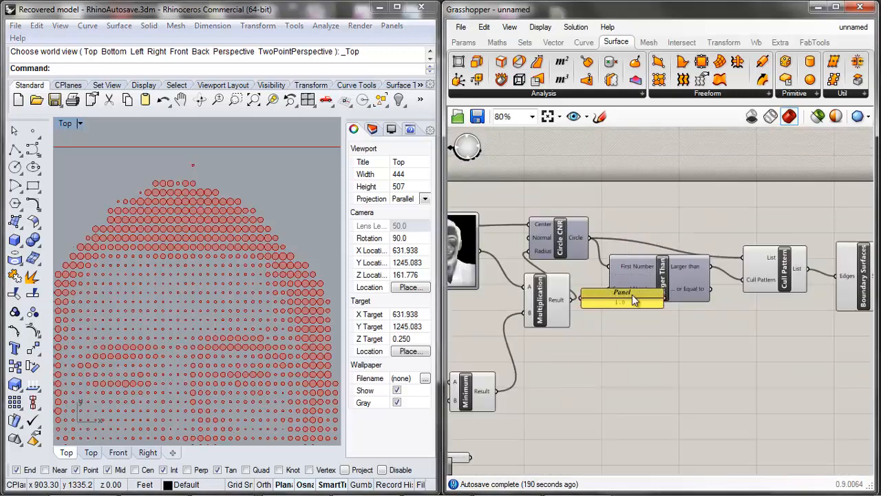
{"action": "left_click_drag", "start_coordinate": [632, 294], "coordinate": [654, 322]}
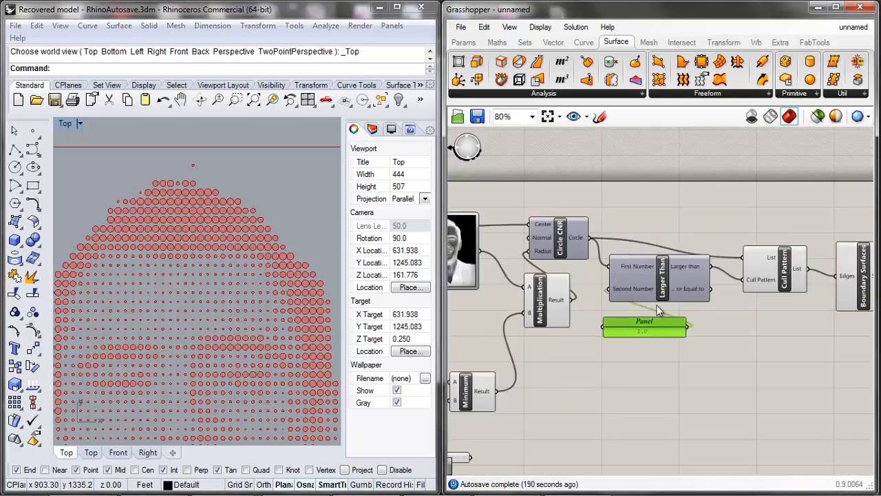
{"action": "left_click", "coordinate": [660, 231]}
Review the overall layout of the definition and the filled circles at the top of the portrait's head
{"action": "scroll", "coordinate": [634, 231], "scroll_direction": "down", "scroll_amount": 9}
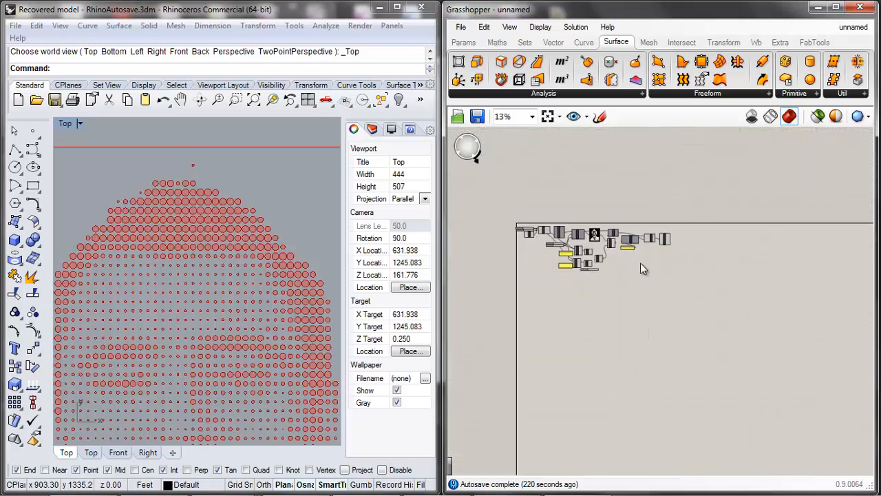
{"action": "scroll", "coordinate": [640, 263], "scroll_direction": "up", "scroll_amount": 5}
{"action": "left_click", "coordinate": [204, 213]}
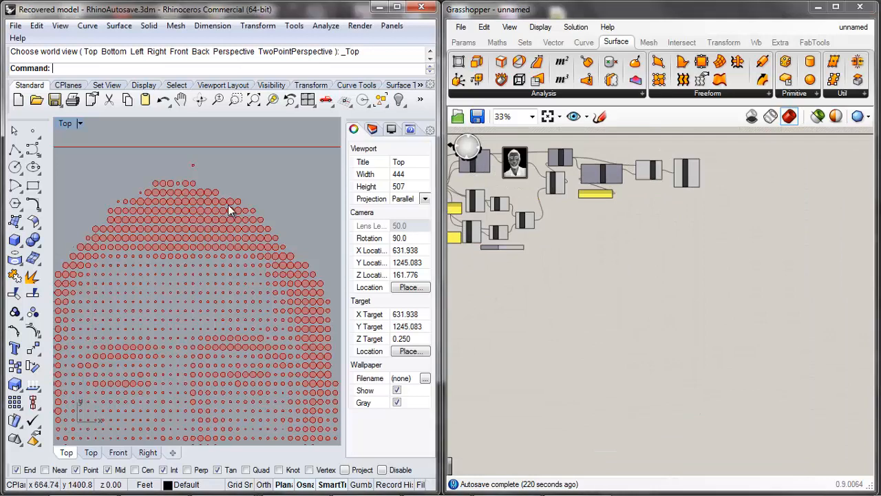
{"action": "scroll", "coordinate": [203, 219], "scroll_direction": "up", "scroll_amount": 3}
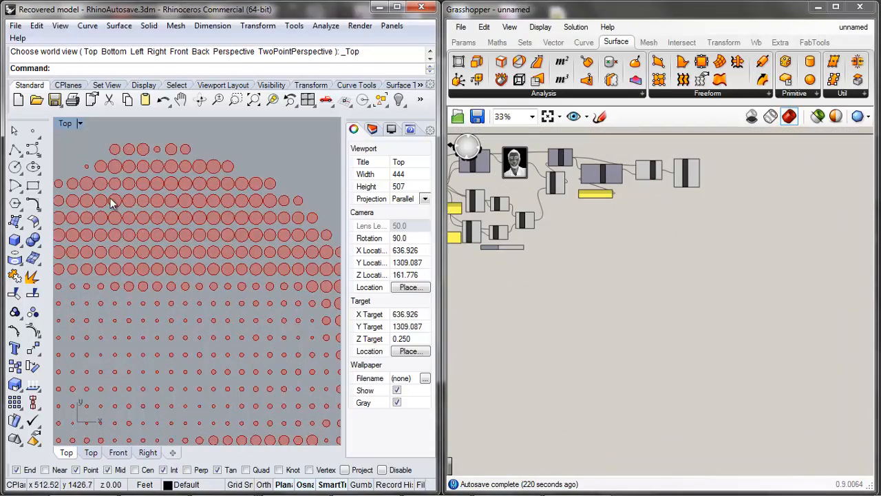
{"action": "left_click", "coordinate": [691, 241]}
{"action": "scroll", "coordinate": [640, 241], "scroll_direction": "down", "scroll_amount": 4}
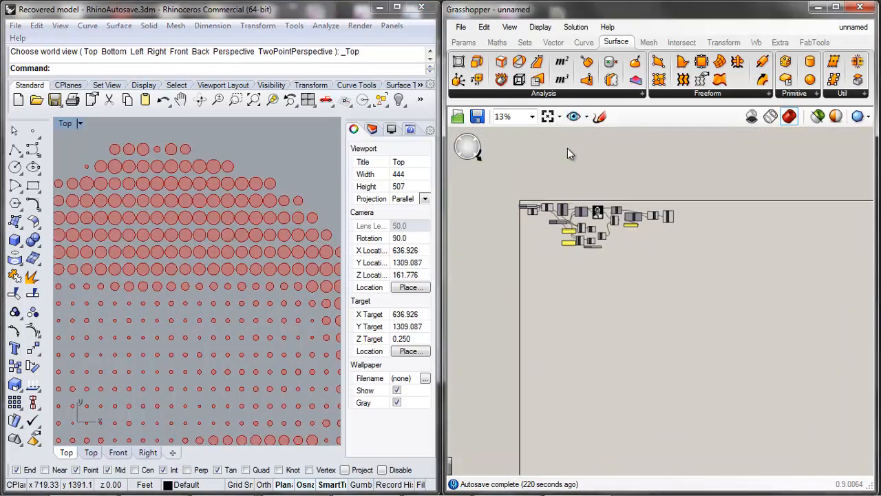
Add a VB Script component in the empty canvas area below the portrait definition
{"action": "scroll", "coordinate": [567, 148], "scroll_direction": "up", "scroll_amount": 3}
{"action": "left_click", "coordinate": [497, 42]}
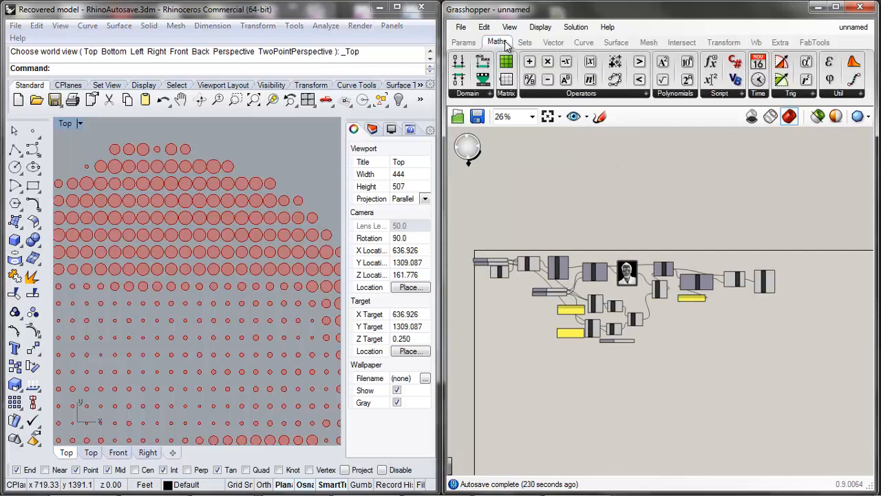
{"action": "left_click", "coordinate": [741, 94]}
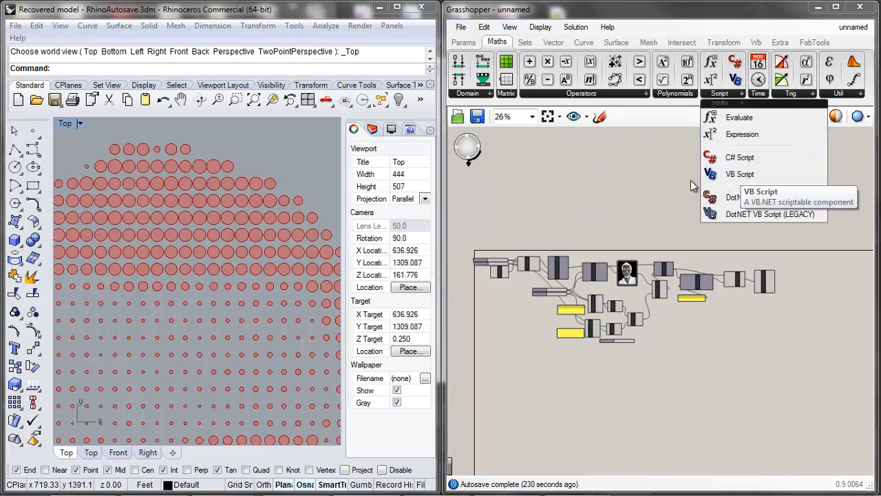
{"action": "left_click_drag", "start_coordinate": [716, 174], "coordinate": [591, 292]}
{"action": "scroll", "coordinate": [661, 165], "scroll_direction": "down", "scroll_amount": 3}
{"action": "left_click_drag", "start_coordinate": [630, 271], "coordinate": [637, 255]}
{"action": "scroll", "coordinate": [640, 249], "scroll_direction": "up", "scroll_amount": 8}
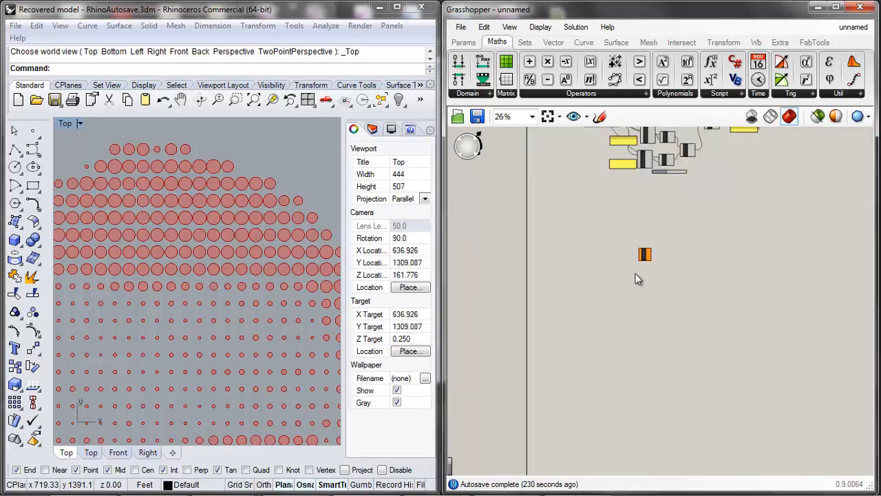
Open the VB Script component's source code, insert four blank lines inside the RunScript sub, and close the script editor
{"action": "right_click", "coordinate": [644, 249]}
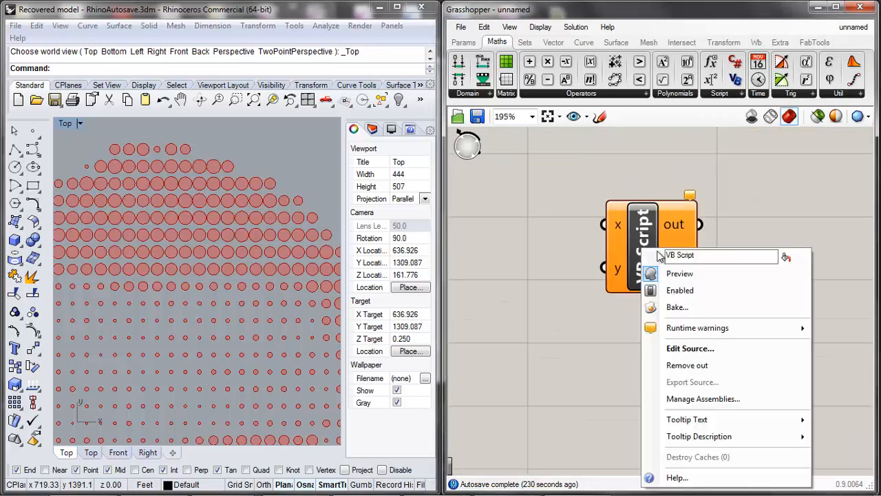
{"action": "left_click", "coordinate": [697, 351]}
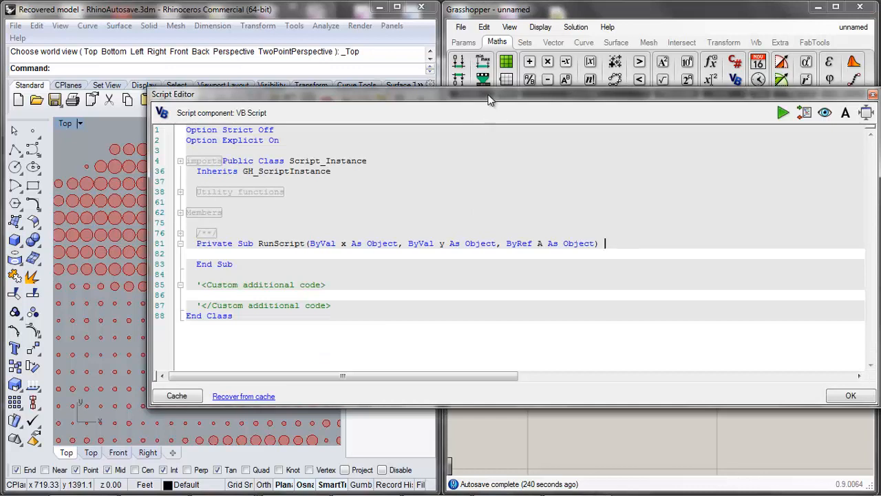
{"action": "left_click_drag", "start_coordinate": [487, 97], "coordinate": [478, 98]}
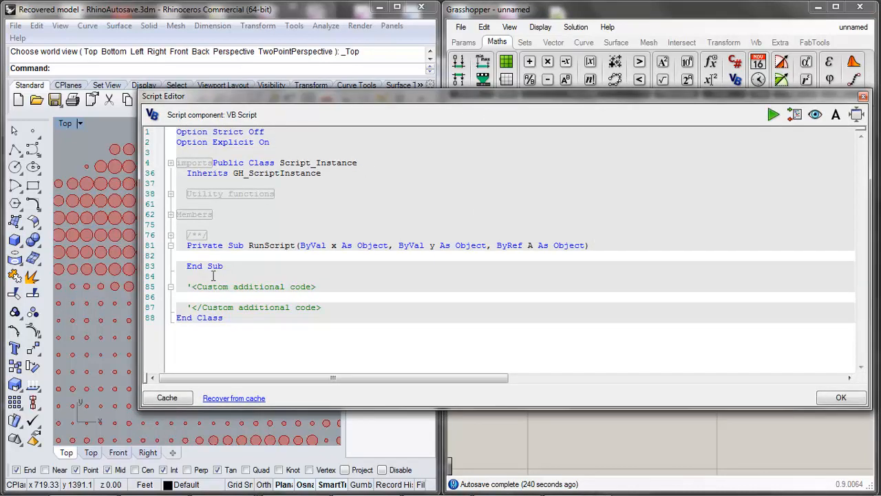
{"action": "key", "text": "Return"}
{"action": "key", "text": "Return"}
{"action": "key", "text": "Return"}
{"action": "key", "text": "Return"}
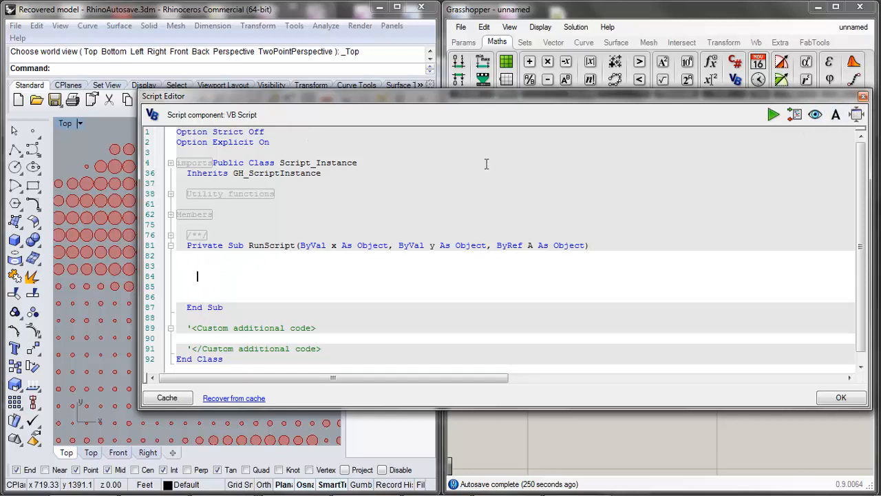
{"action": "left_click", "coordinate": [863, 96]}
Add two extra inputs, z and u, between the x and y inputs of the VB Script component
{"action": "scroll", "coordinate": [662, 231], "scroll_direction": "up", "scroll_amount": 1}
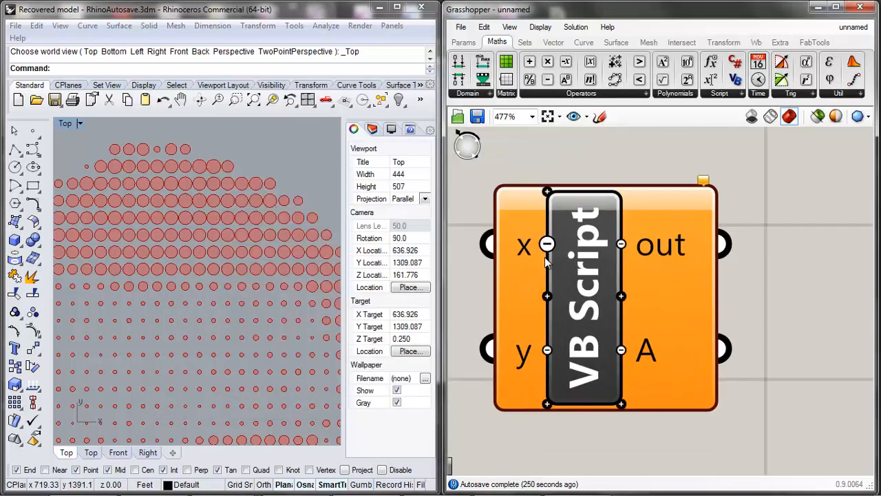
{"action": "left_click", "coordinate": [547, 296]}
{"action": "left_click", "coordinate": [547, 329]}
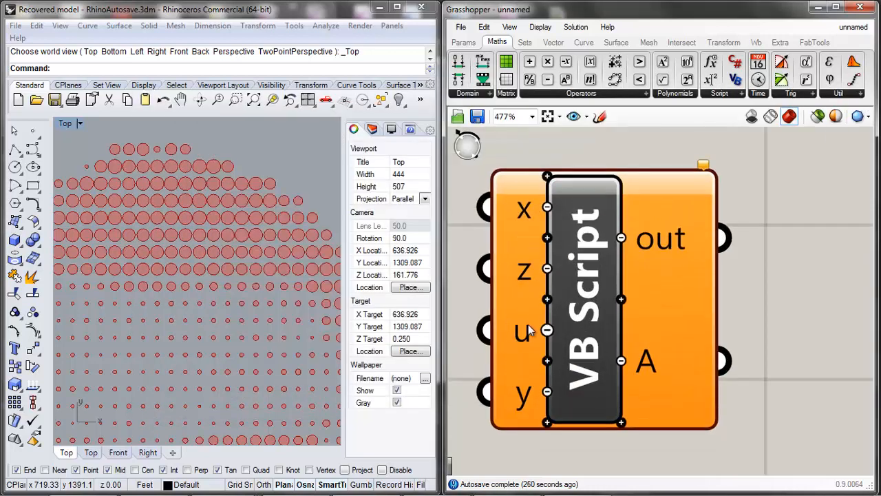
Look through the data access modes and type hints available for the VB Script component's u input
{"action": "right_click", "coordinate": [519, 332]}
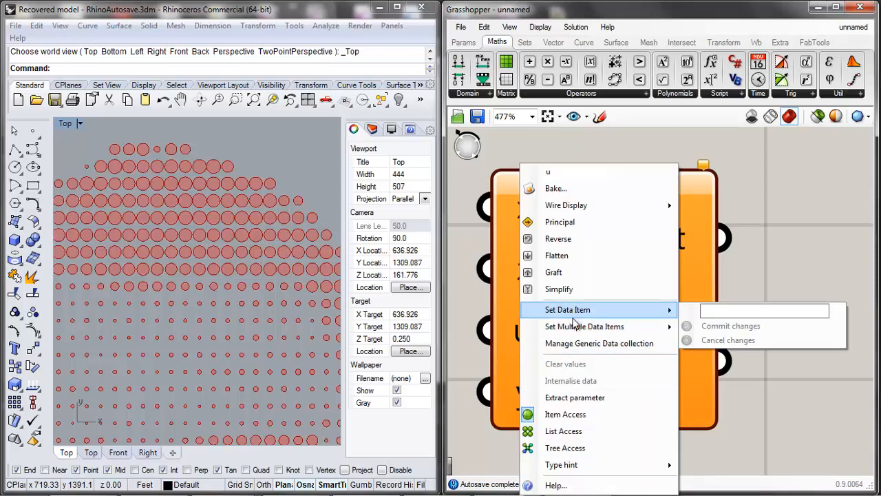
{"action": "mouse_move", "coordinate": [565, 467]}
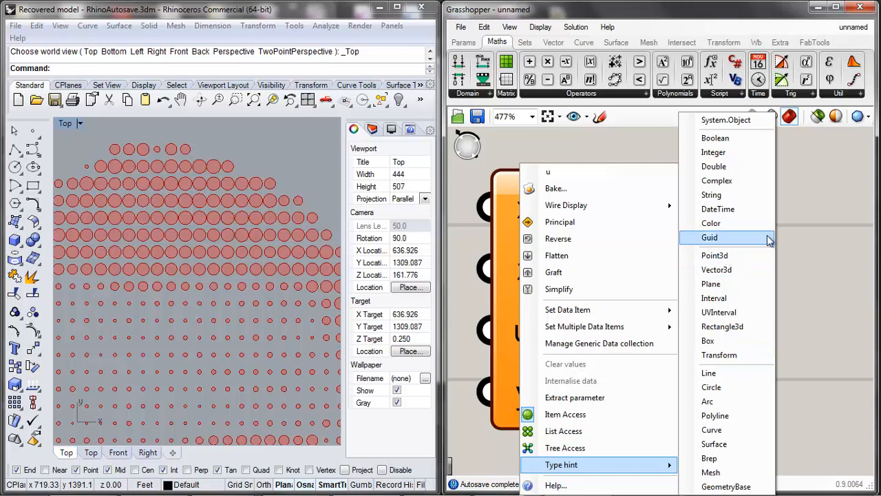
{"action": "left_click", "coordinate": [807, 232]}
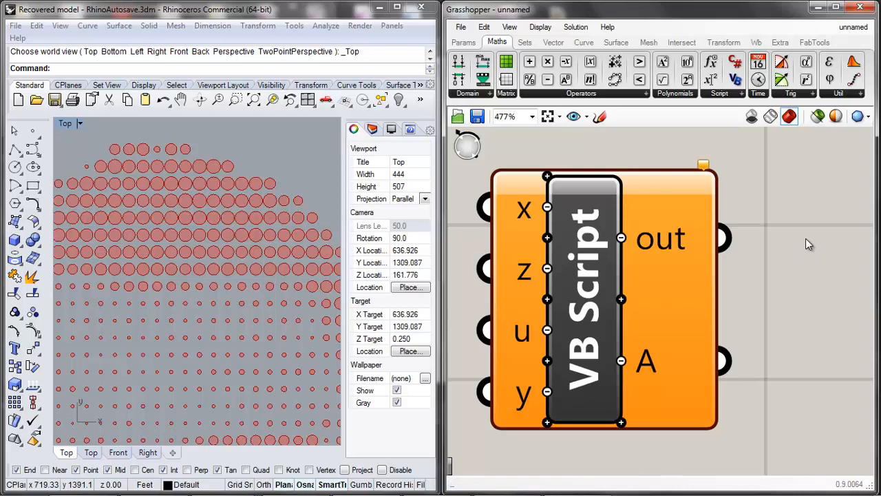
Delete the VB Script component from the canvas
{"action": "left_click", "coordinate": [595, 306]}
{"action": "key", "text": "Delete"}
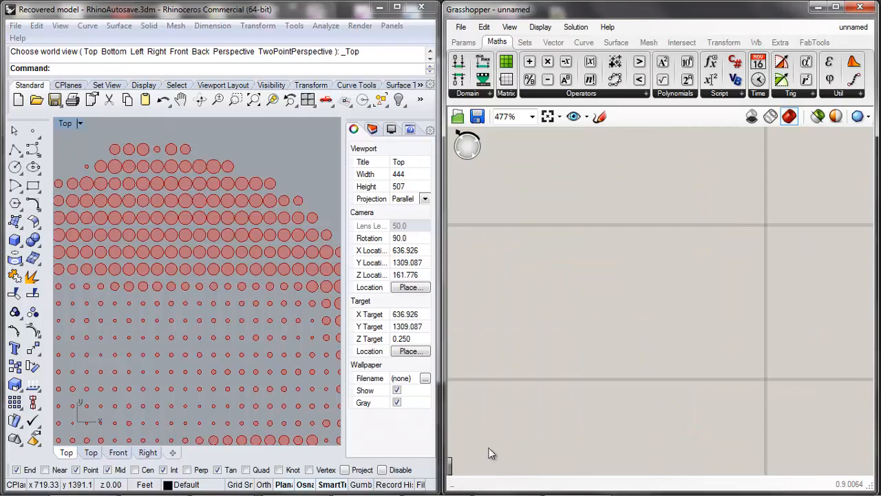
{"action": "left_click", "coordinate": [508, 475]}
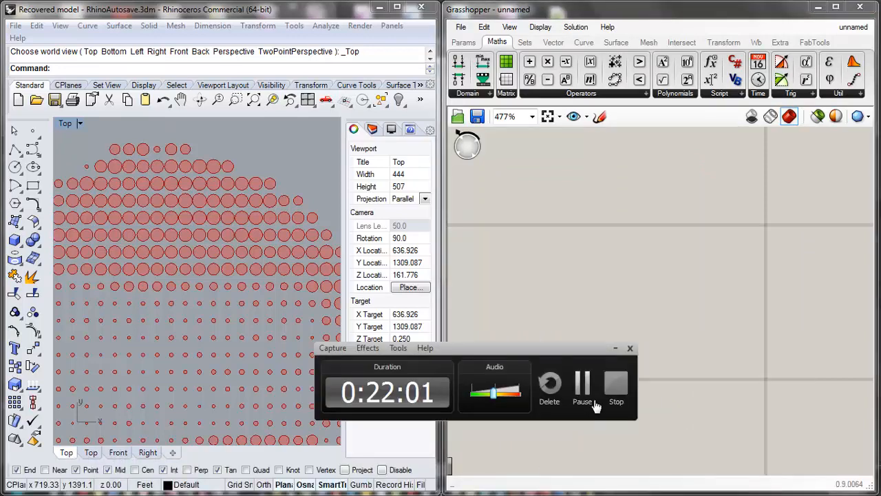